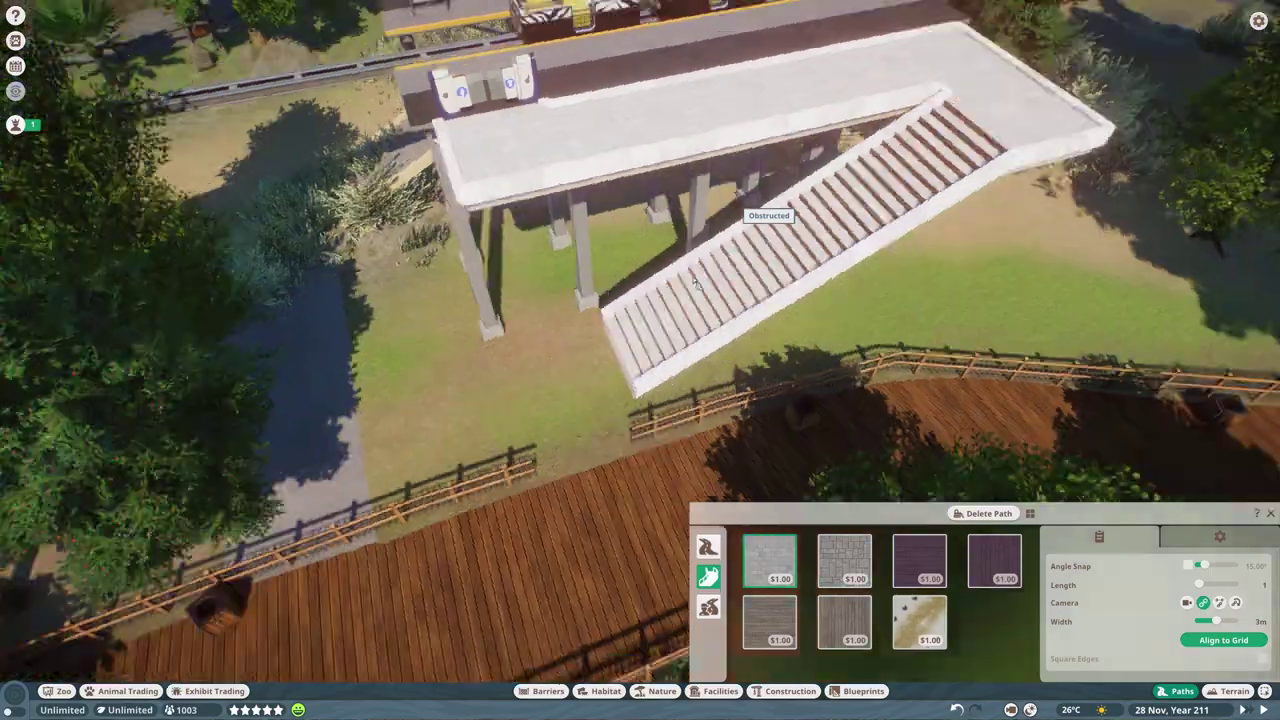
# - Edit the monorail track, extending it with curved sections past the station and adjusting the height of the new track
pyautogui.click(1176, 692)
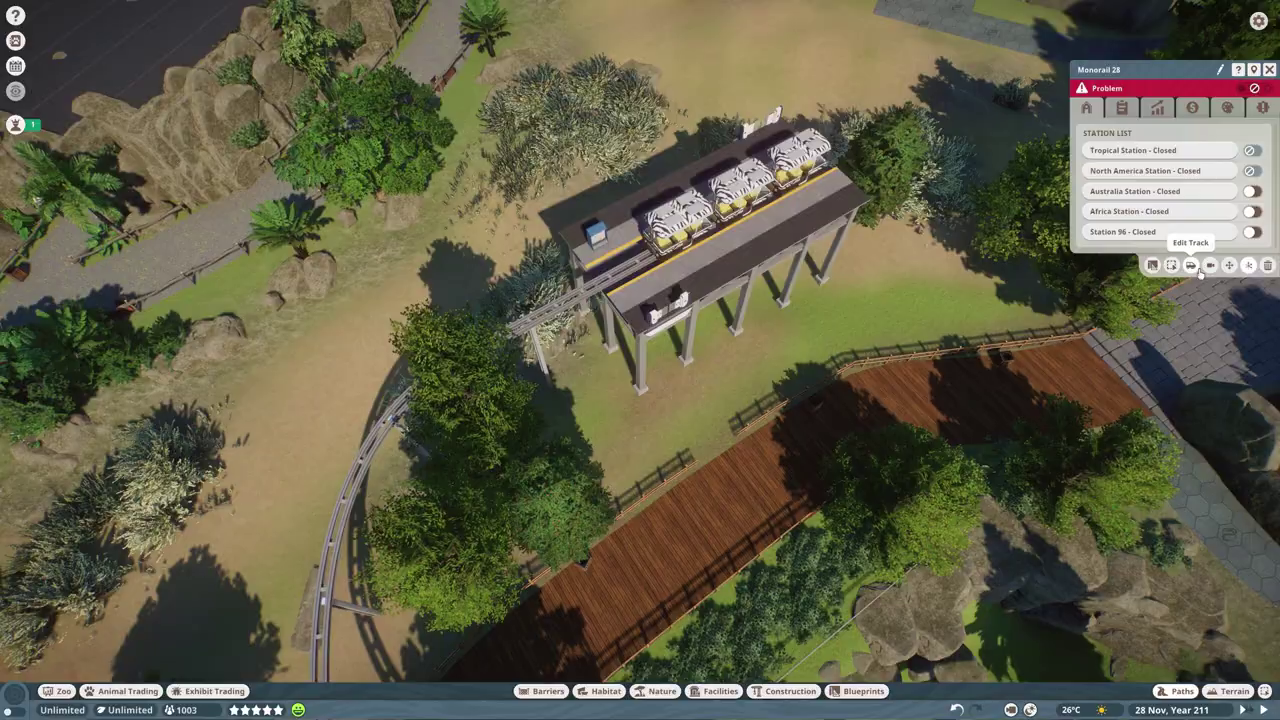
pyautogui.click(1190, 265)
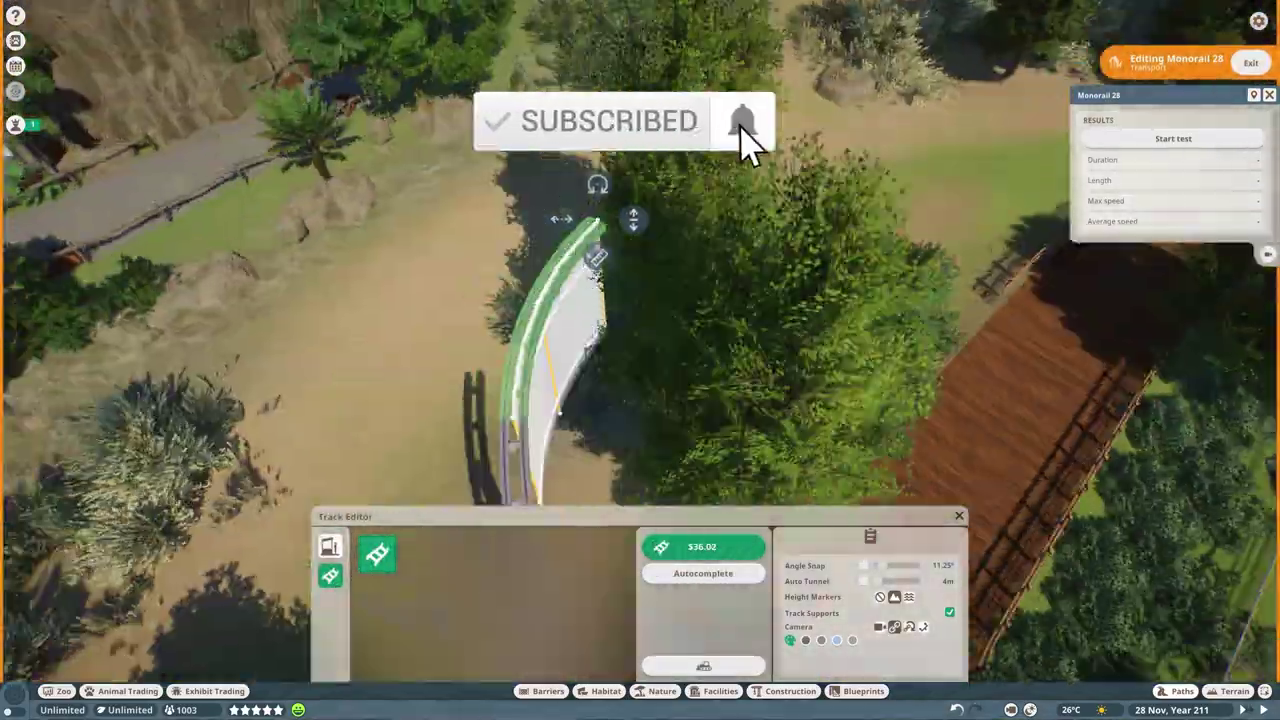
pyautogui.click(473, 563)
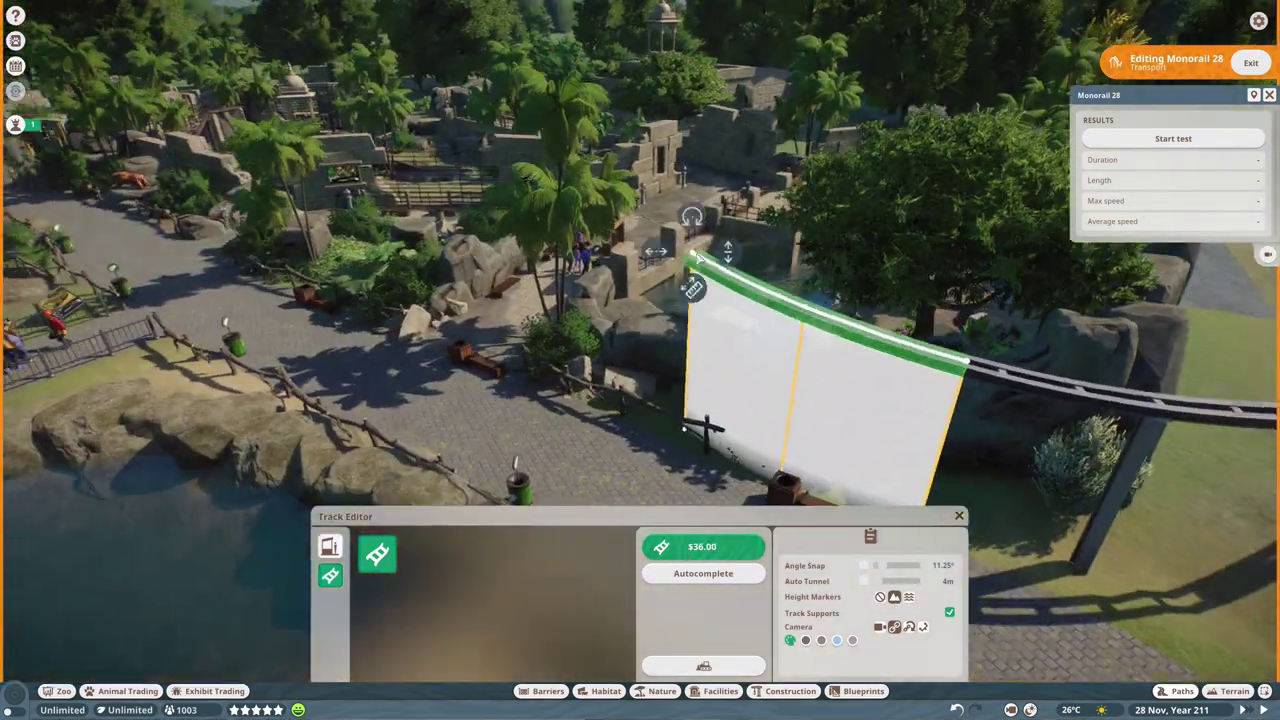
pyautogui.moveTo(728, 286); pyautogui.dragTo(670, 396)
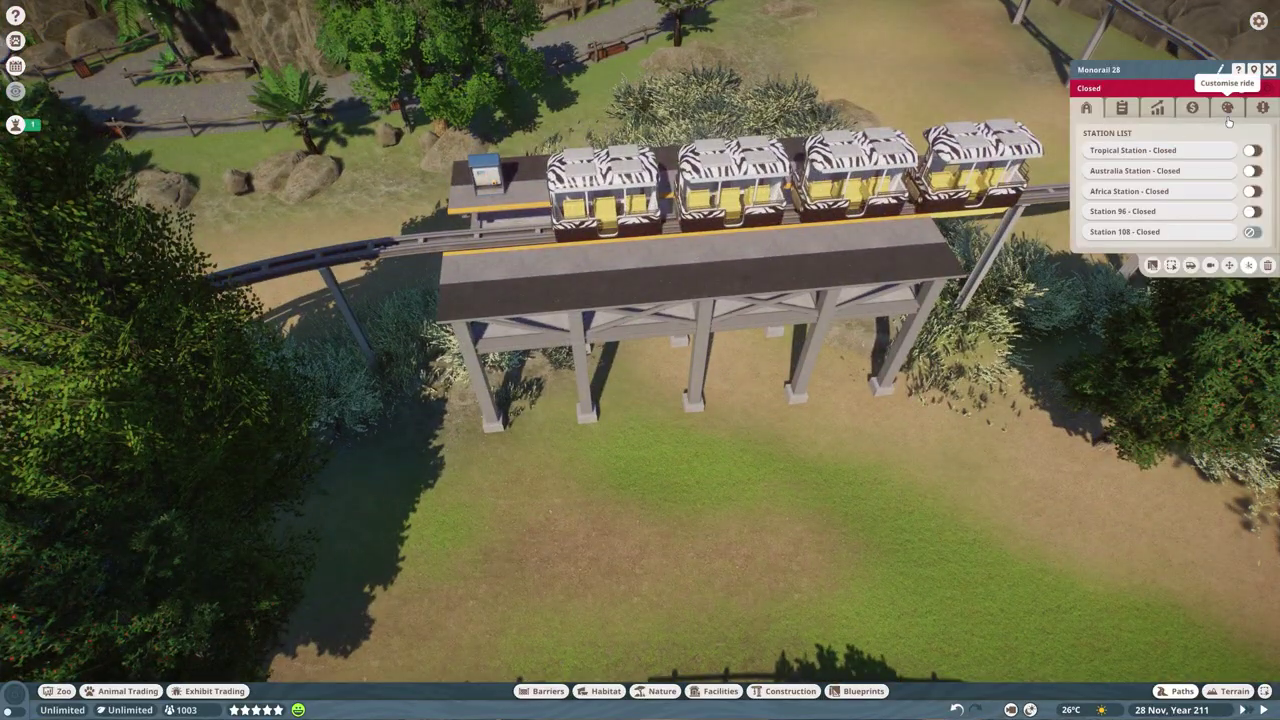
# - Place the new station's entrance and build a grid-aligned elevated queue path along its platform
pyautogui.click(1151, 177)
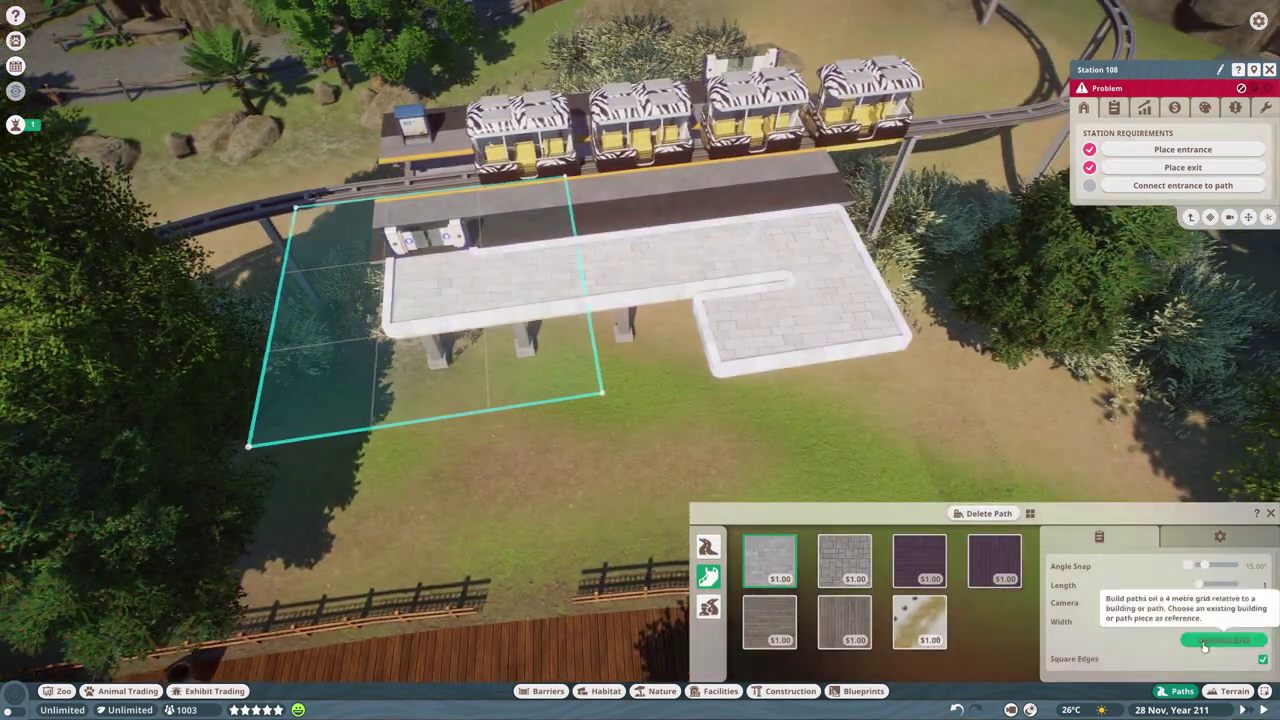
pyautogui.scroll(5, 702, 323)
# - Level the ground between the queue stairs and the boardwalk using terrain intensity 60% and size 9, preparing the path connection
pyautogui.click(1234, 691)
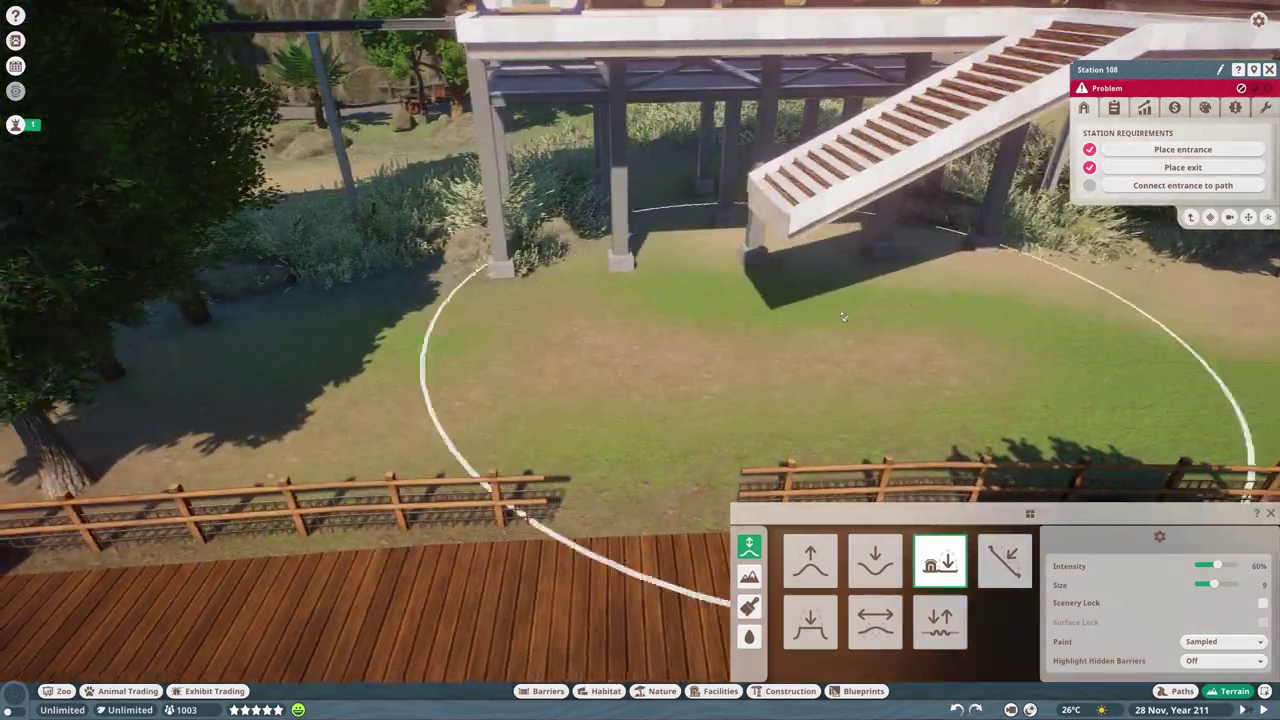
pyautogui.click(1178, 691)
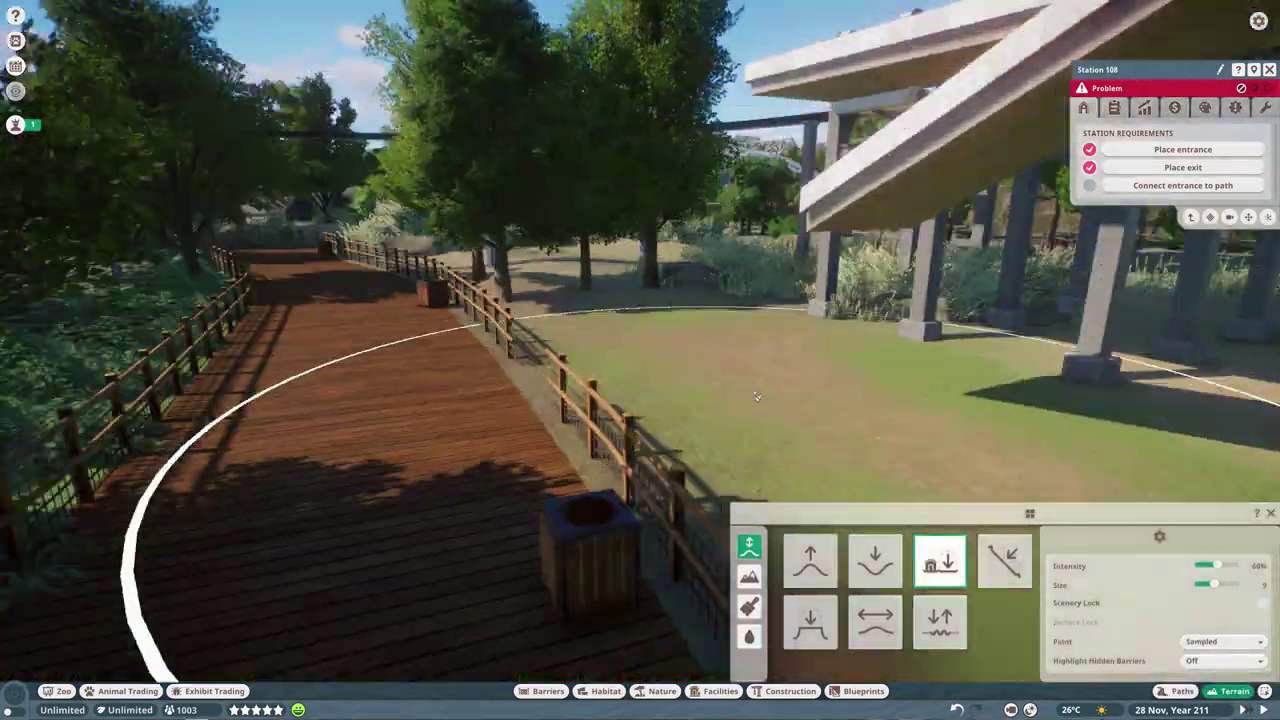
pyautogui.click(1178, 691)
pyautogui.press('Escape')
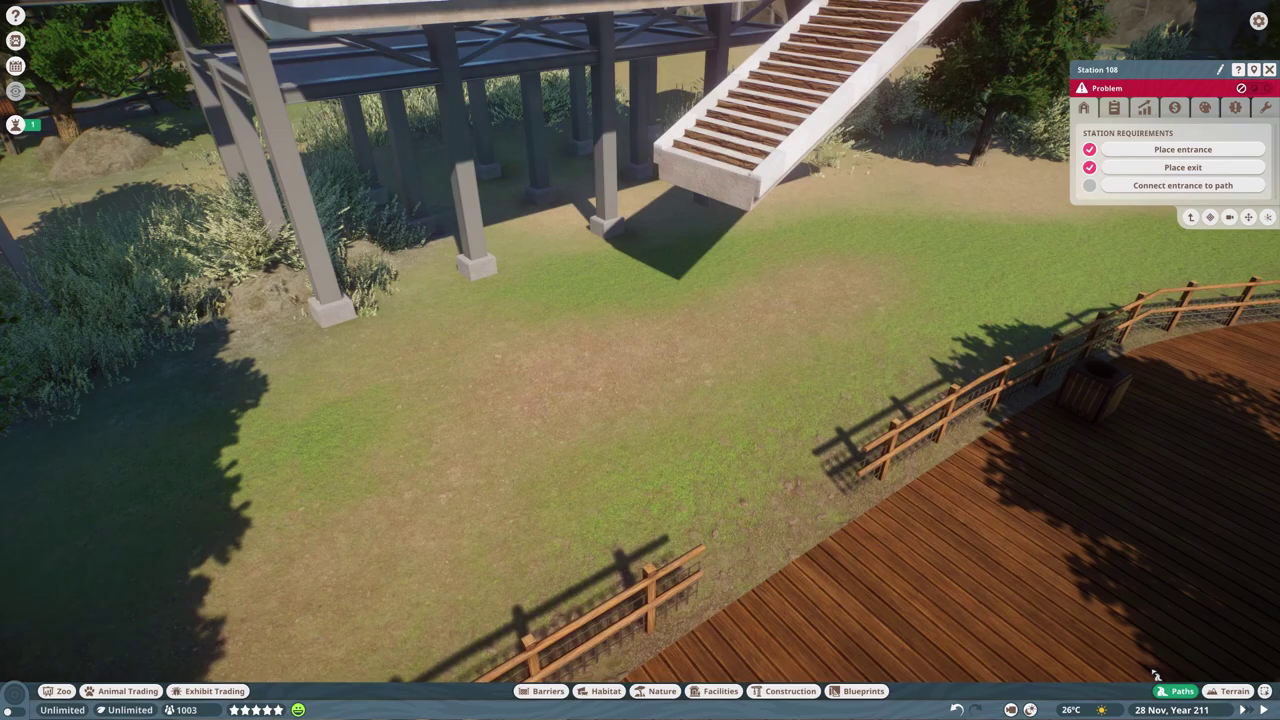
pyautogui.click(1170, 691)
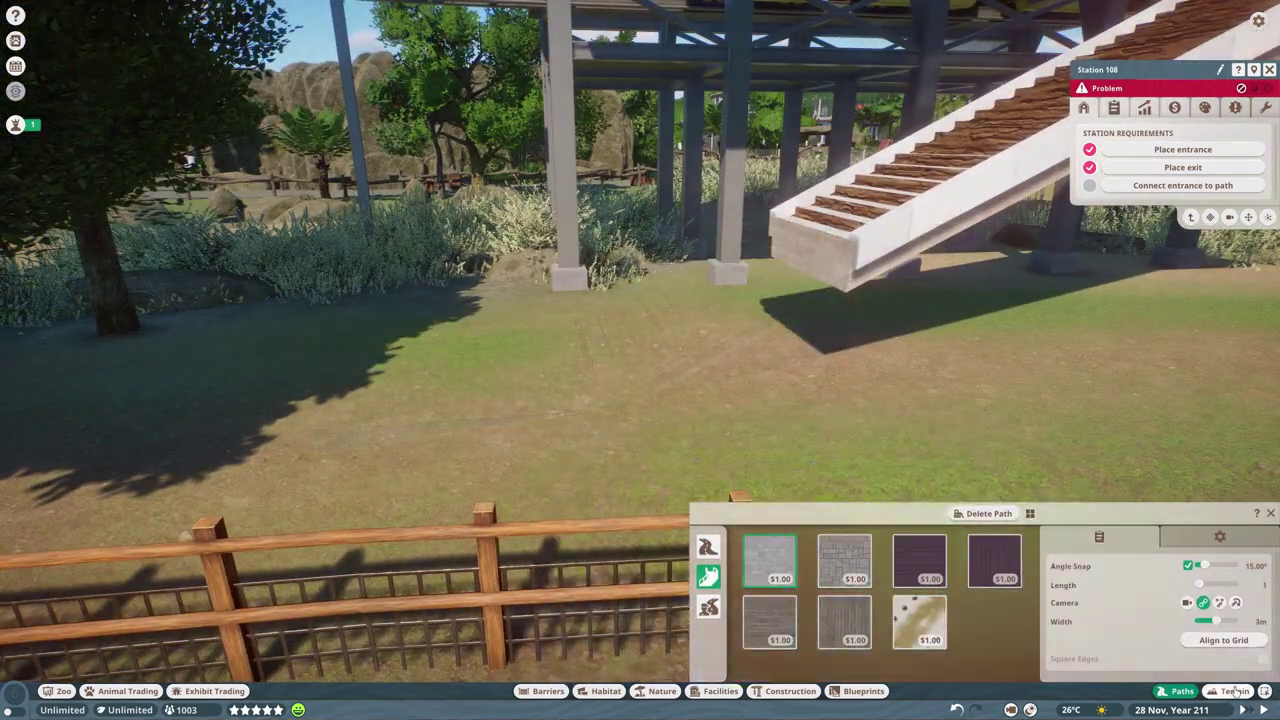
pyautogui.click(1238, 691)
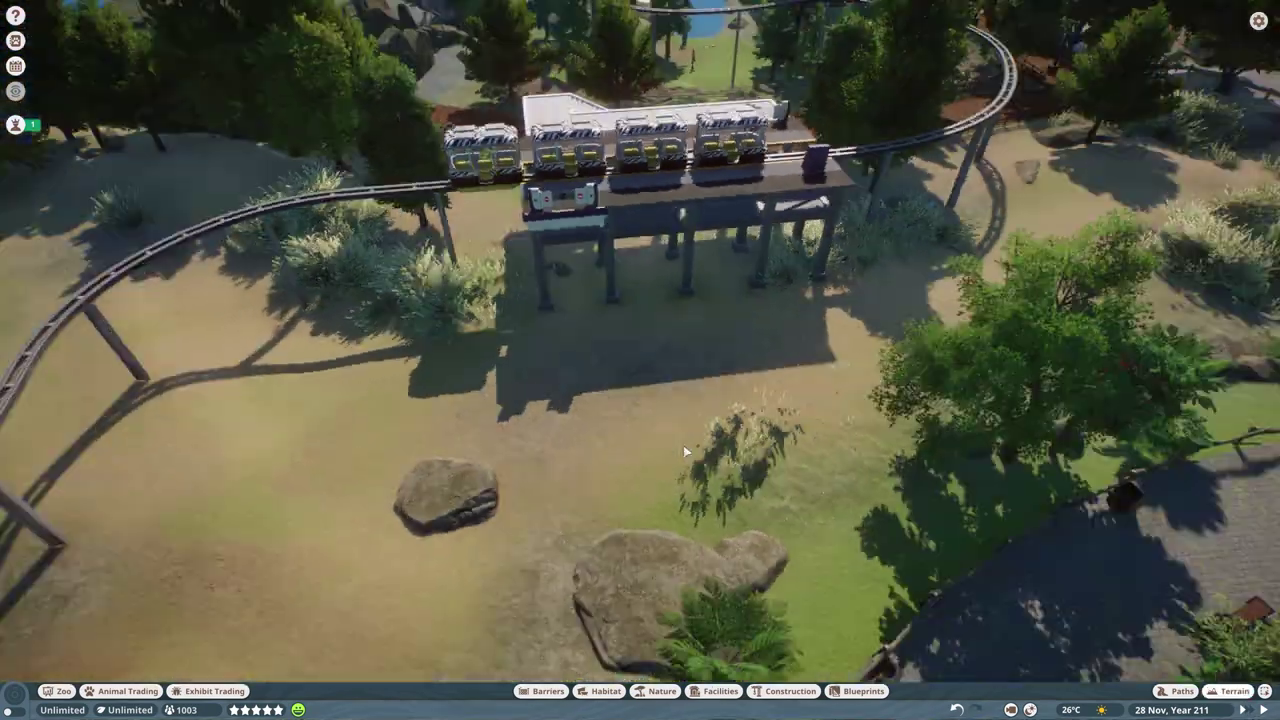
# - Build a stepped exit path from the far side of the station down to ground level
pyautogui.click(848, 228)
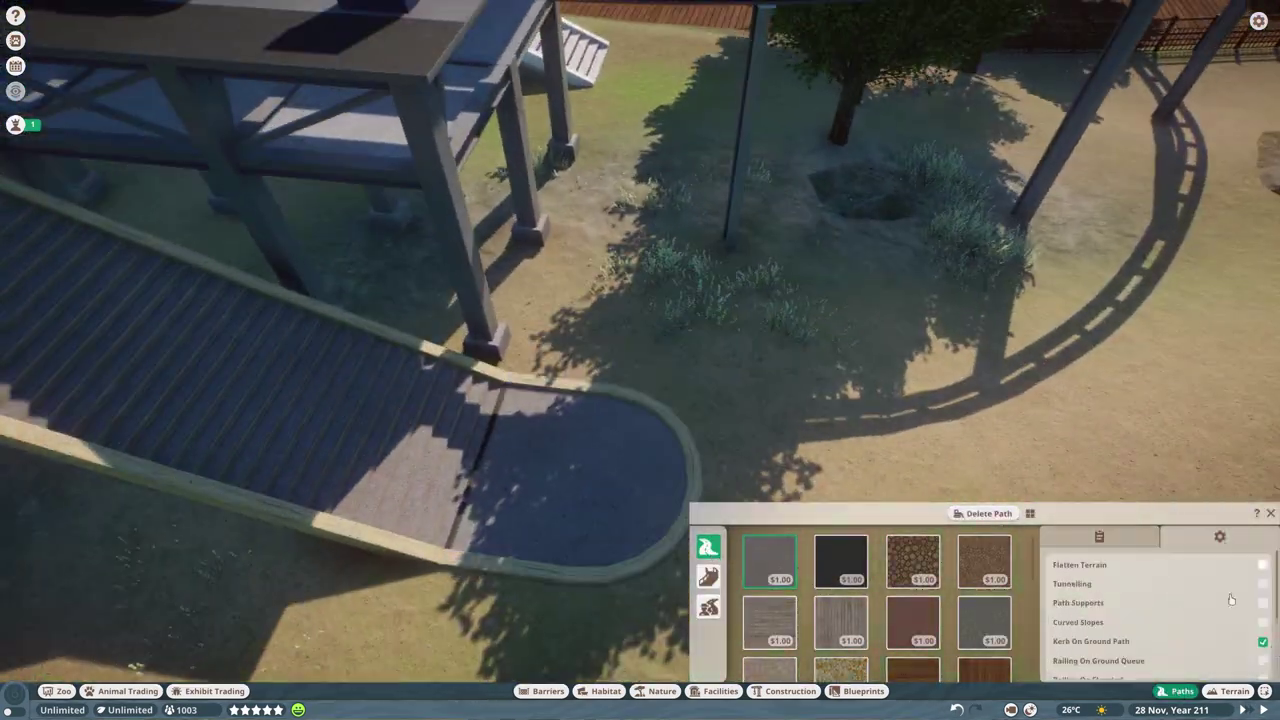
pyautogui.click(1224, 640)
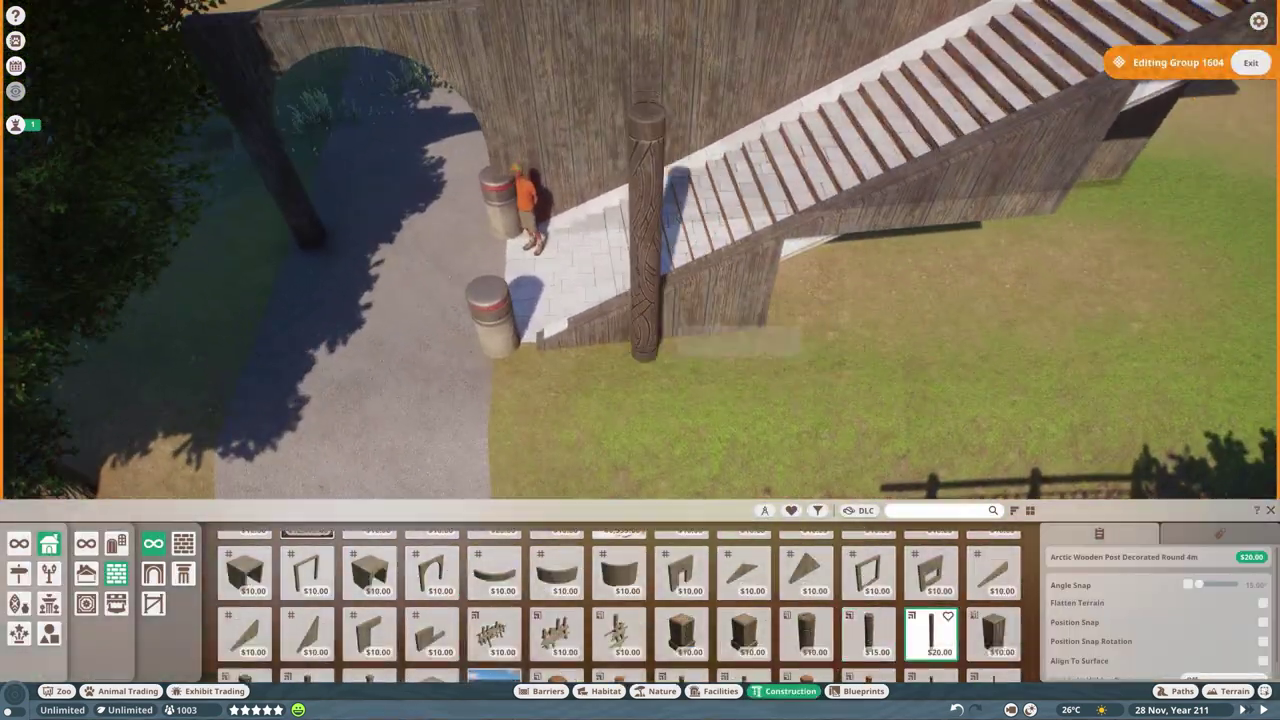
# - Place Arctic Wooden Post Decorated Round 4m posts by the stairs and frame the staircase with Arctic Architecture Beam 4m pieces
pyautogui.click(650, 310)
pyautogui.moveTo(745, 314); pyautogui.dragTo(608, 252)
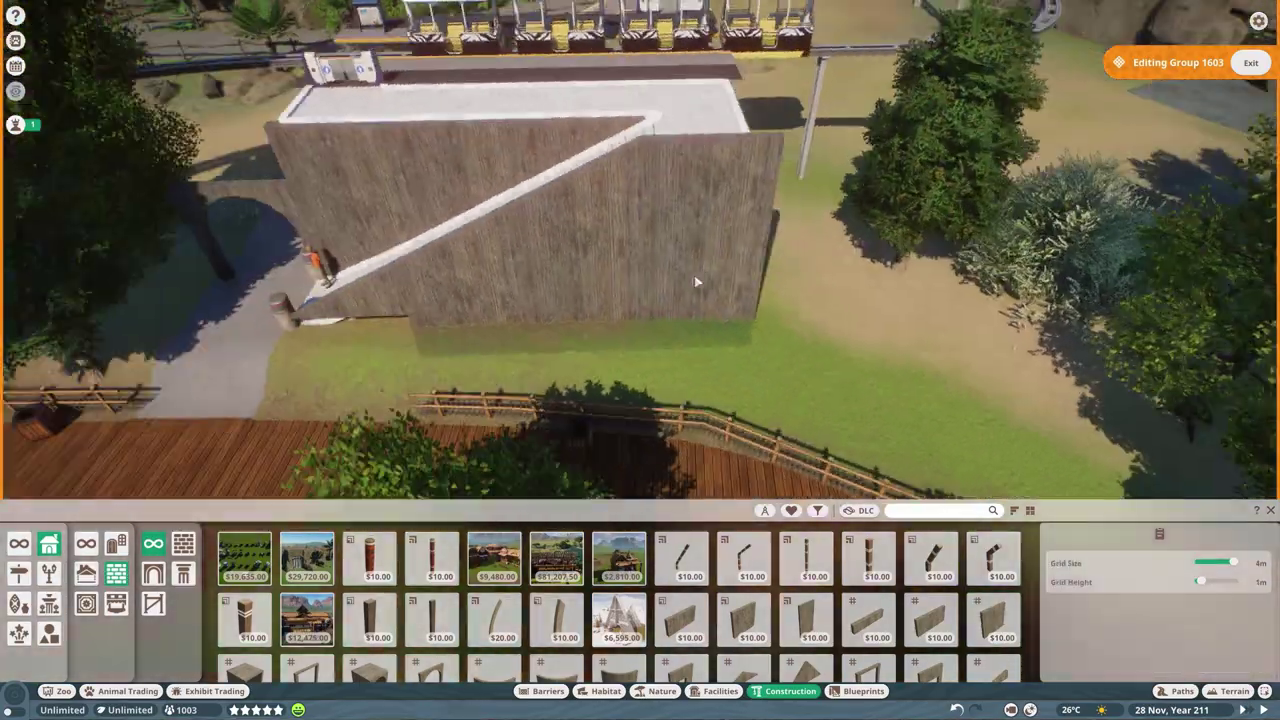
pyautogui.click(697, 283)
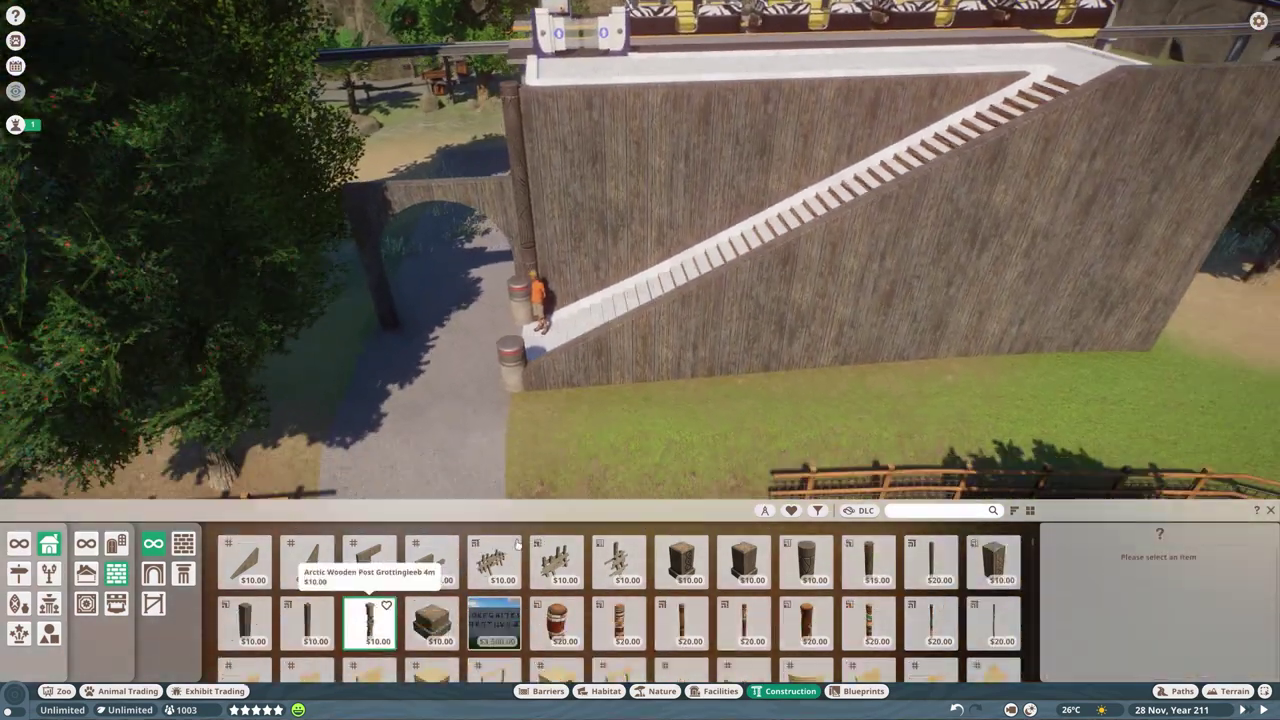
pyautogui.click(307, 620)
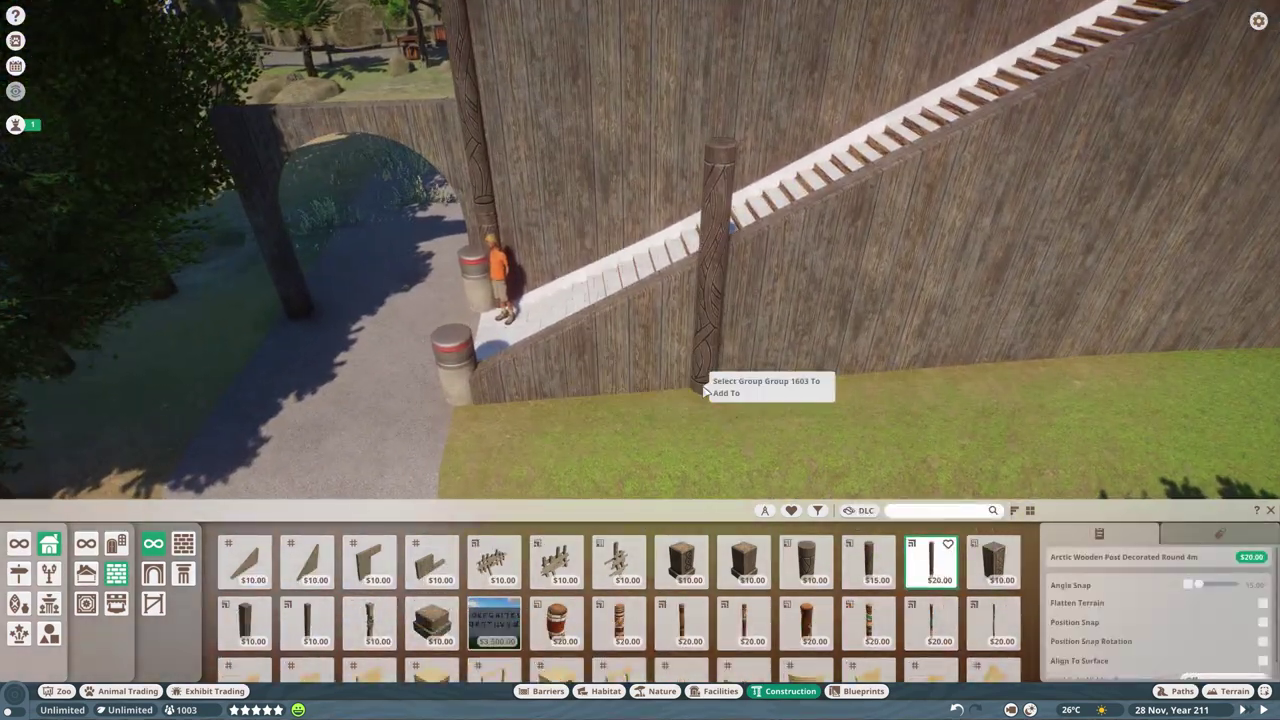
pyautogui.click(655, 330)
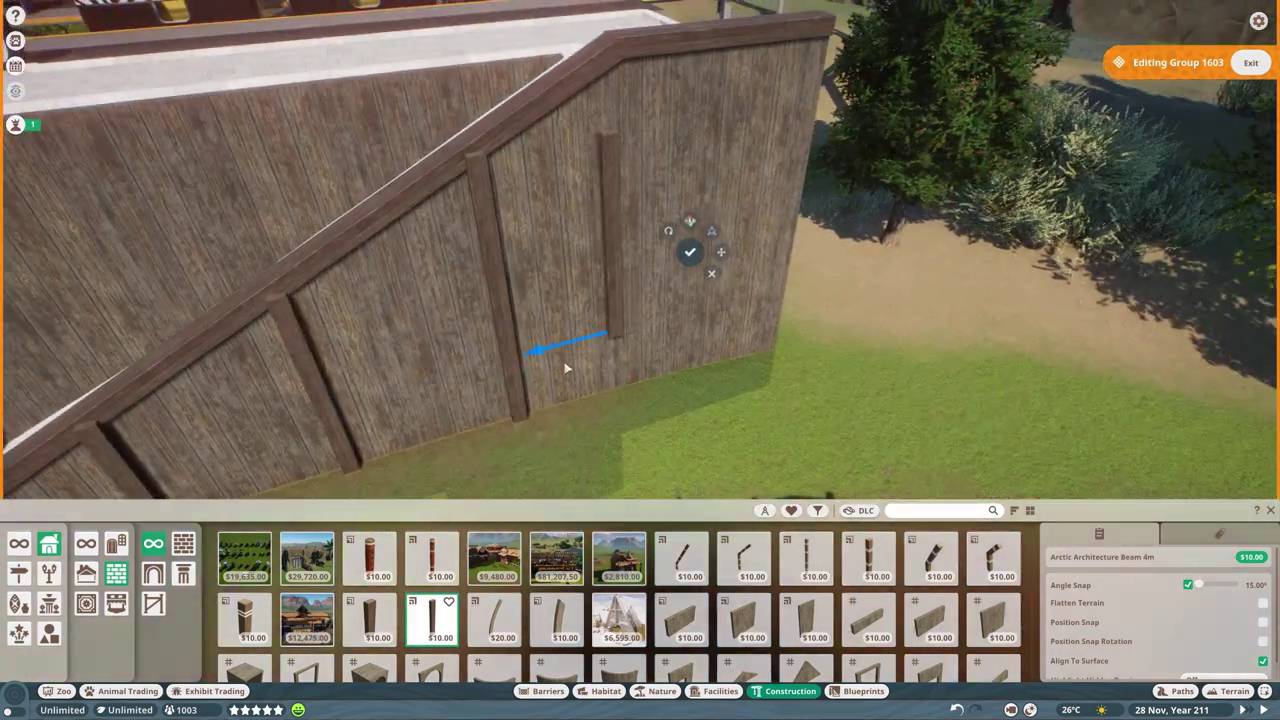
pyautogui.click(737, 243)
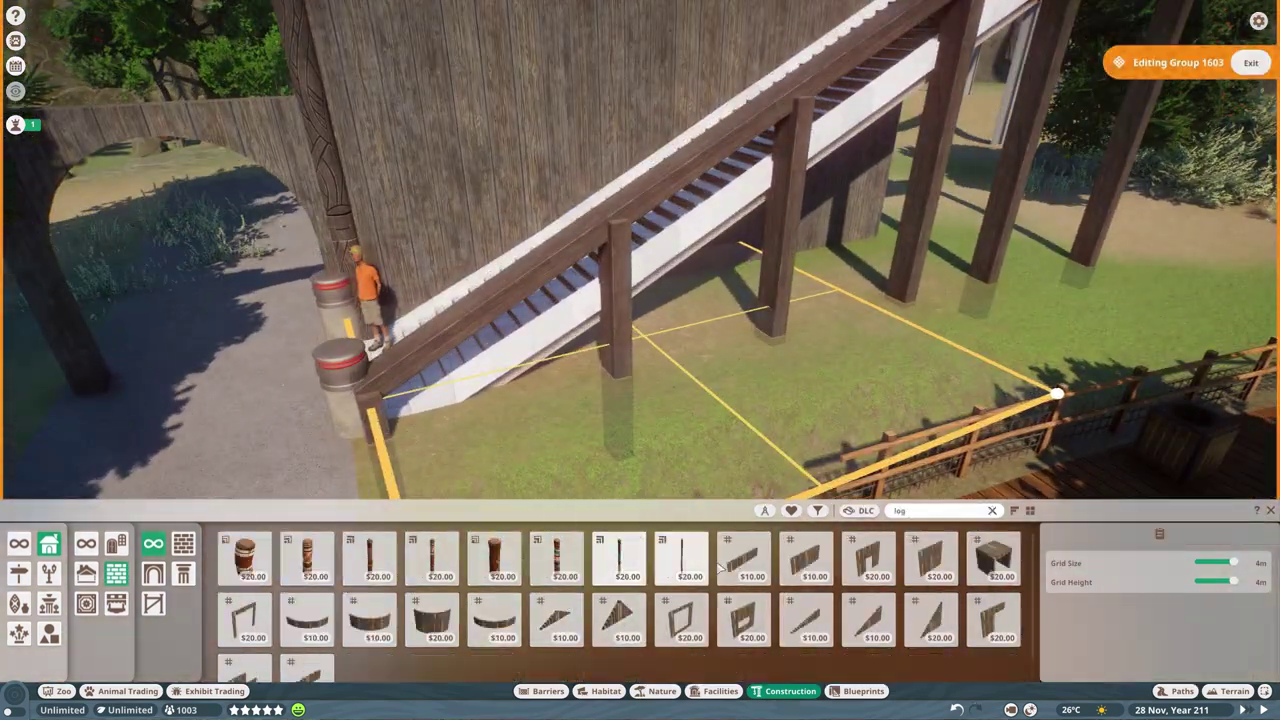
# - Clad the outer side of the staircase with sloping rows of Log Wall Log 4m pieces
pyautogui.click(237, 610)
pyautogui.click(648, 313)
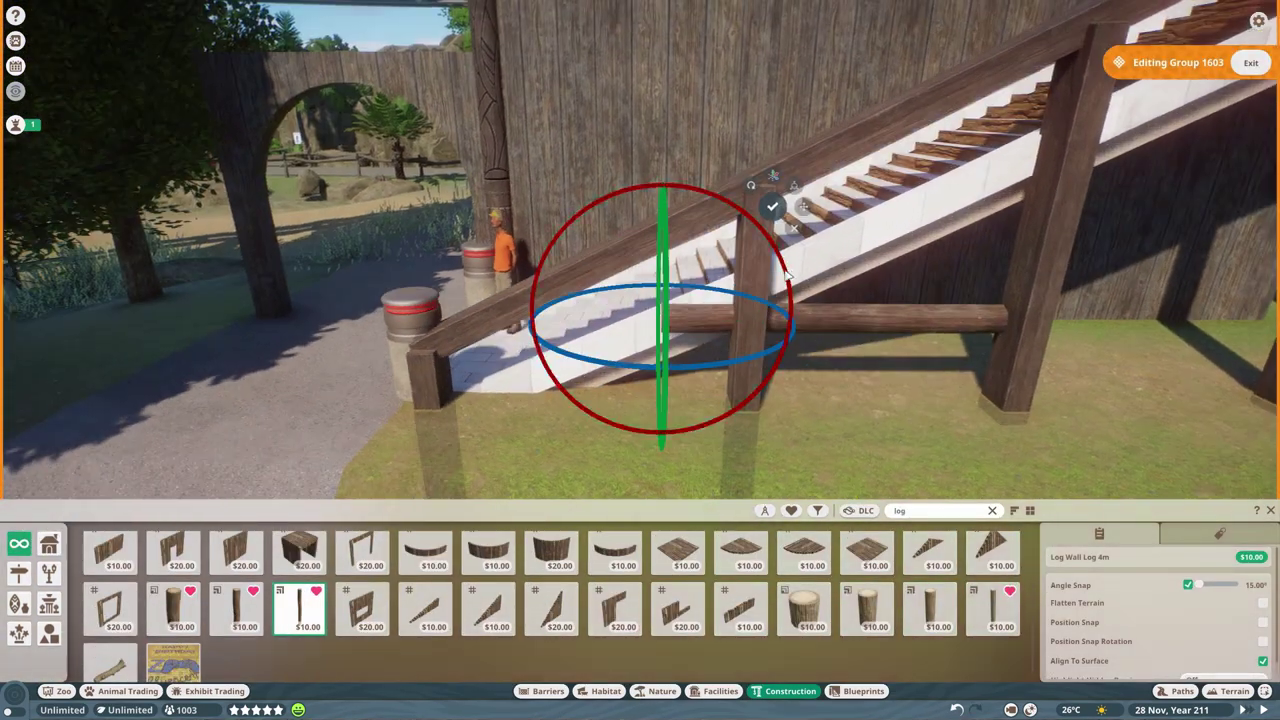
pyautogui.press('Escape')
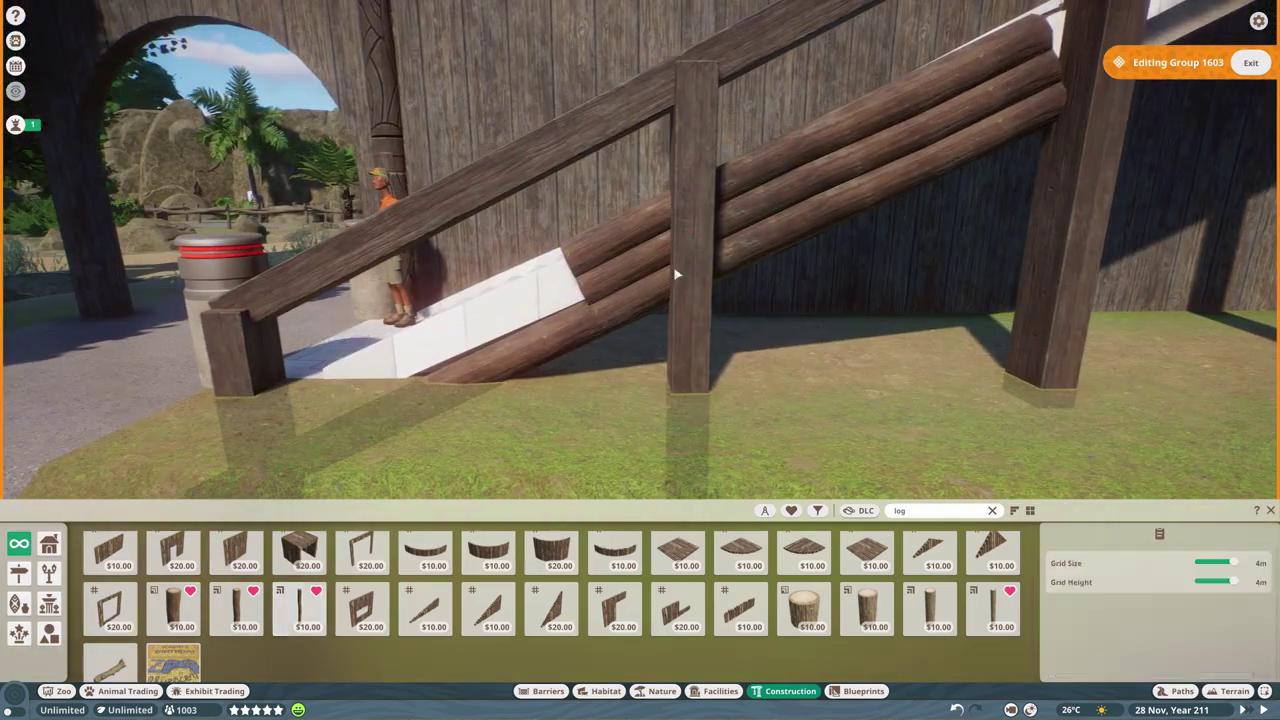
pyautogui.moveTo(316, 320); pyautogui.dragTo(680, 150)
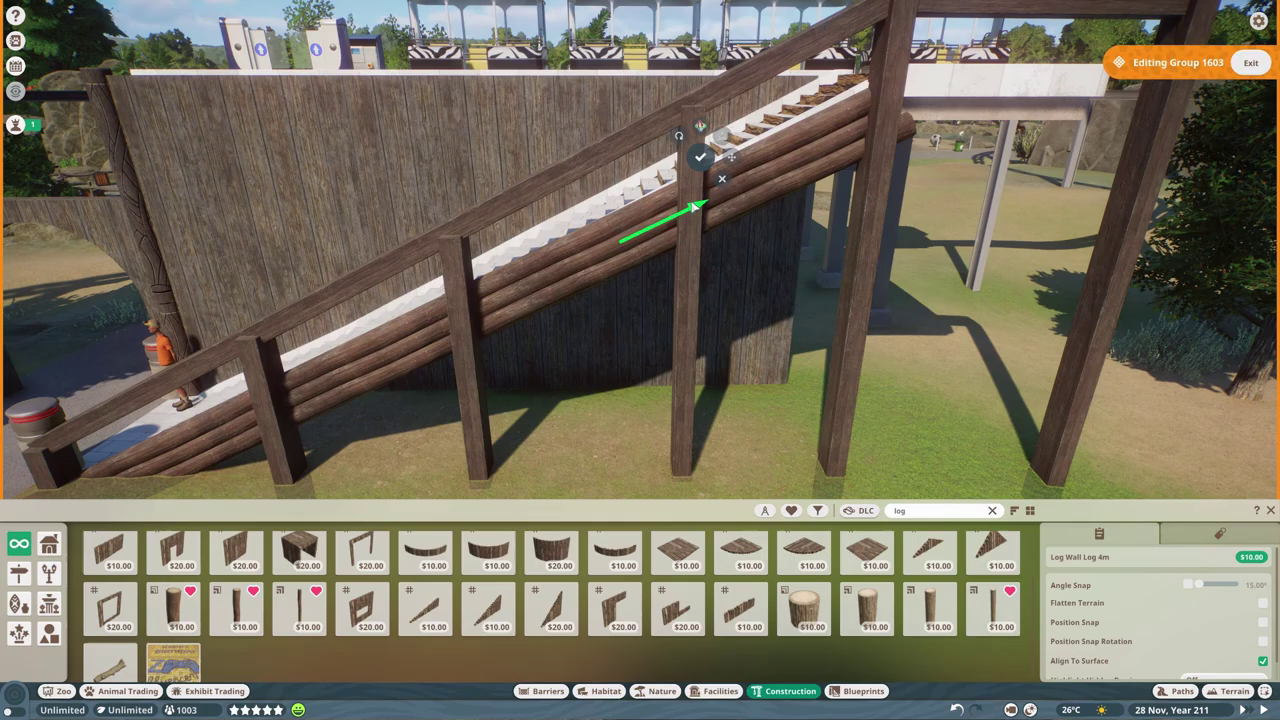
# - Extend the log cladding along the upper landing and align the log rows with the outer side of the staircase
pyautogui.keyDown('ctrl'); pyautogui.click(200, 456); pyautogui.keyUp('ctrl')
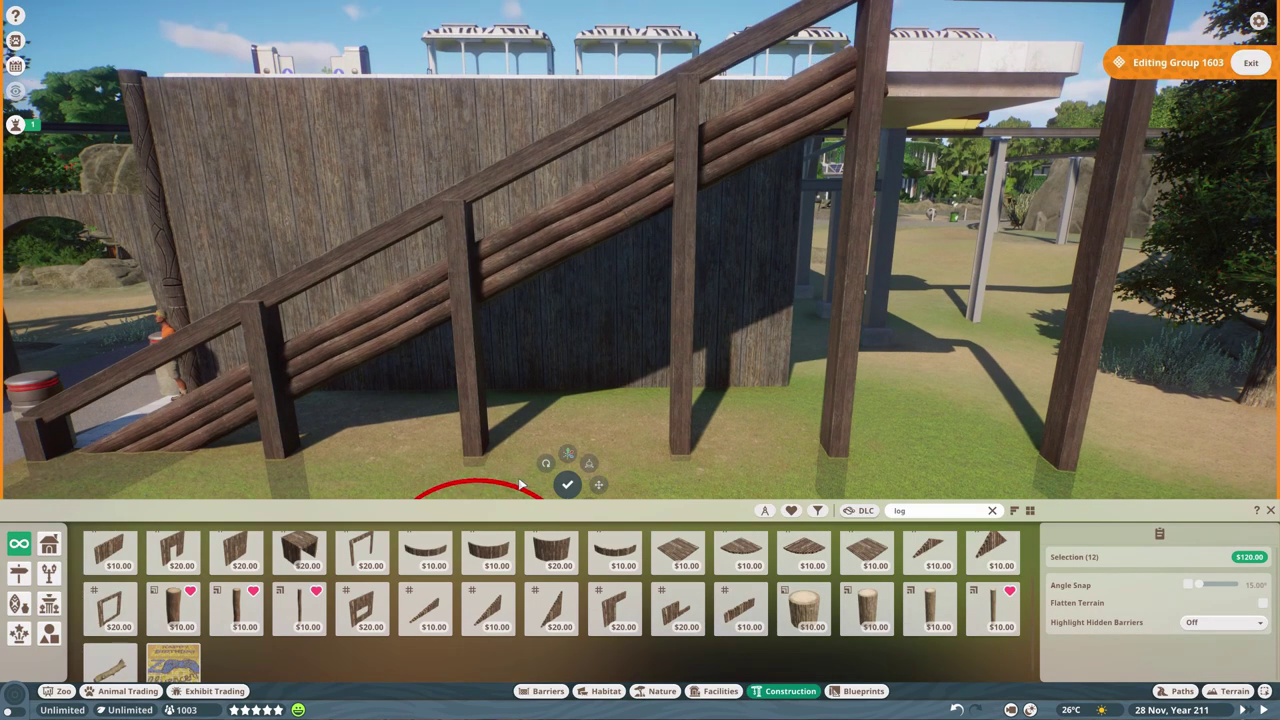
pyautogui.click(559, 341)
pyautogui.moveTo(614, 328); pyautogui.dragTo(470, 127)
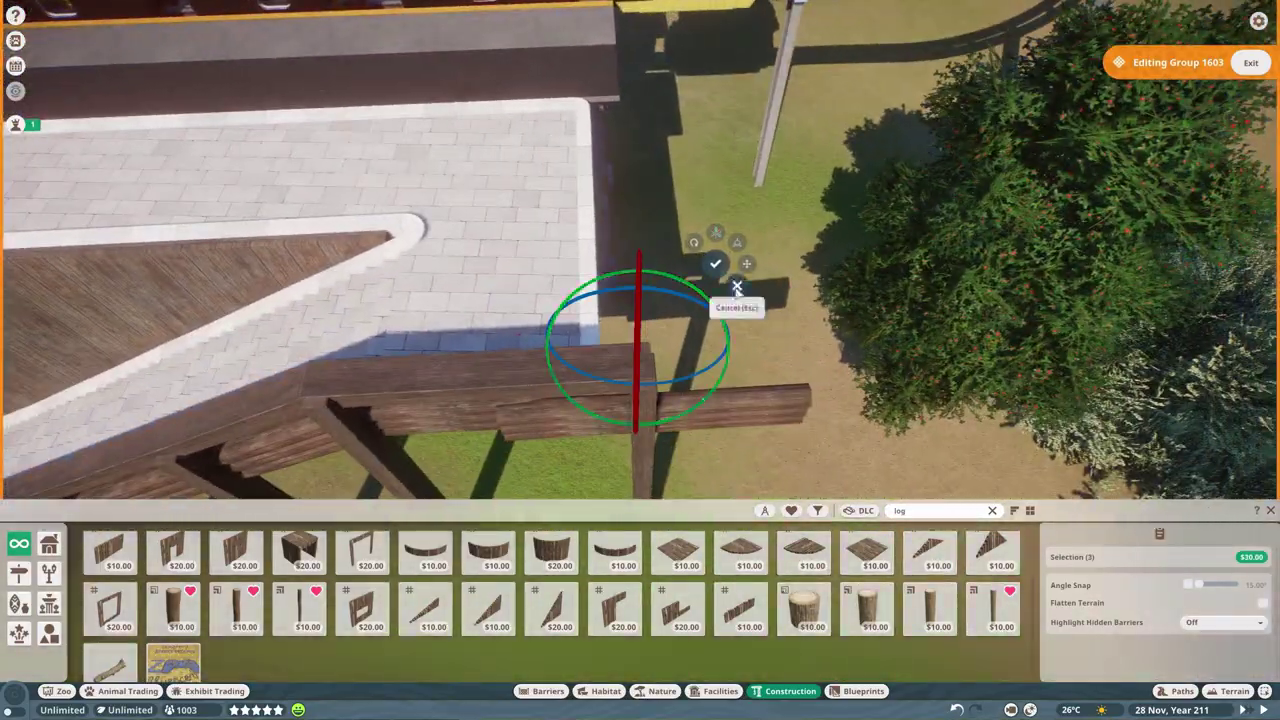
pyautogui.click(591, 384)
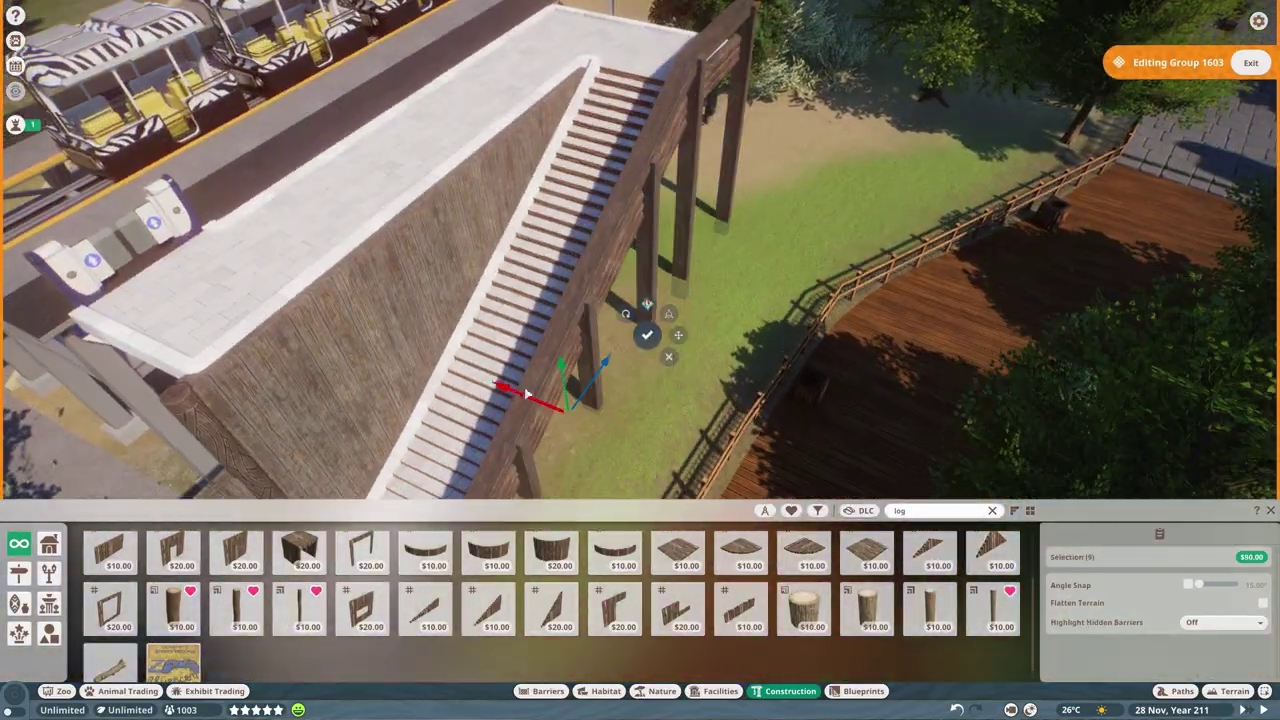
pyautogui.click(795, 243)
pyautogui.scroll(-5, 884, 213)
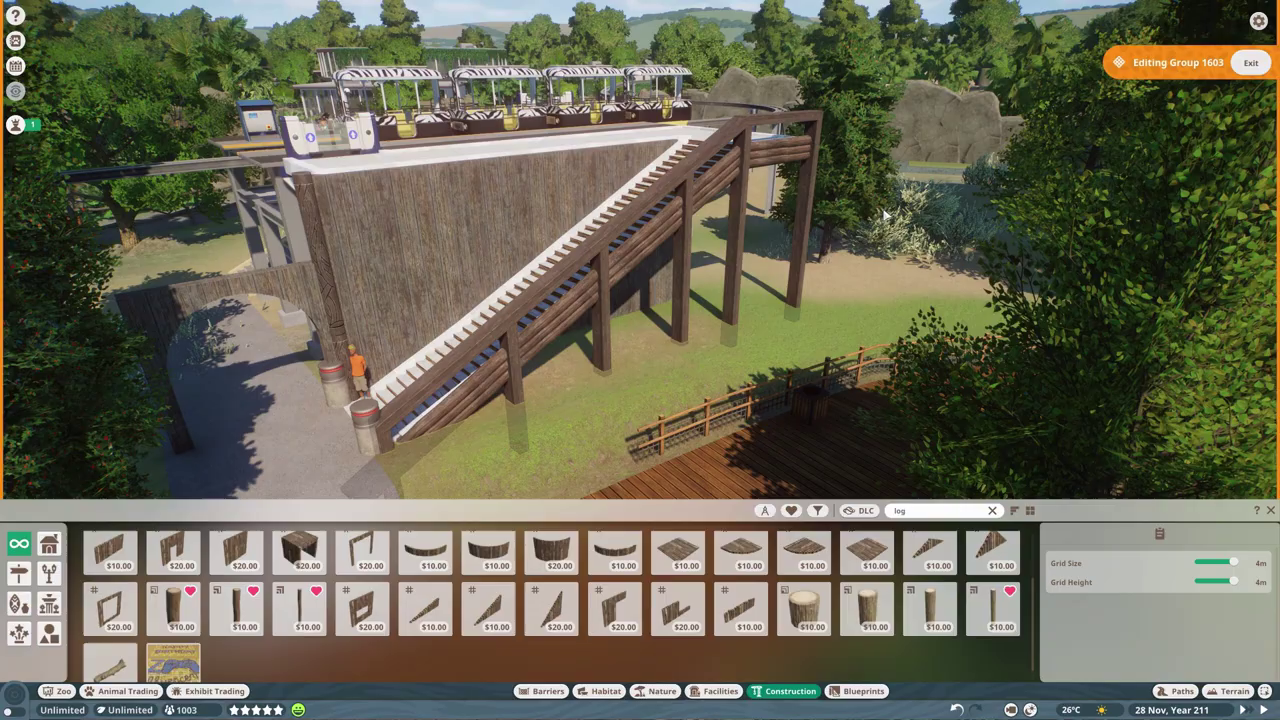
pyautogui.scroll(3, 465, 337)
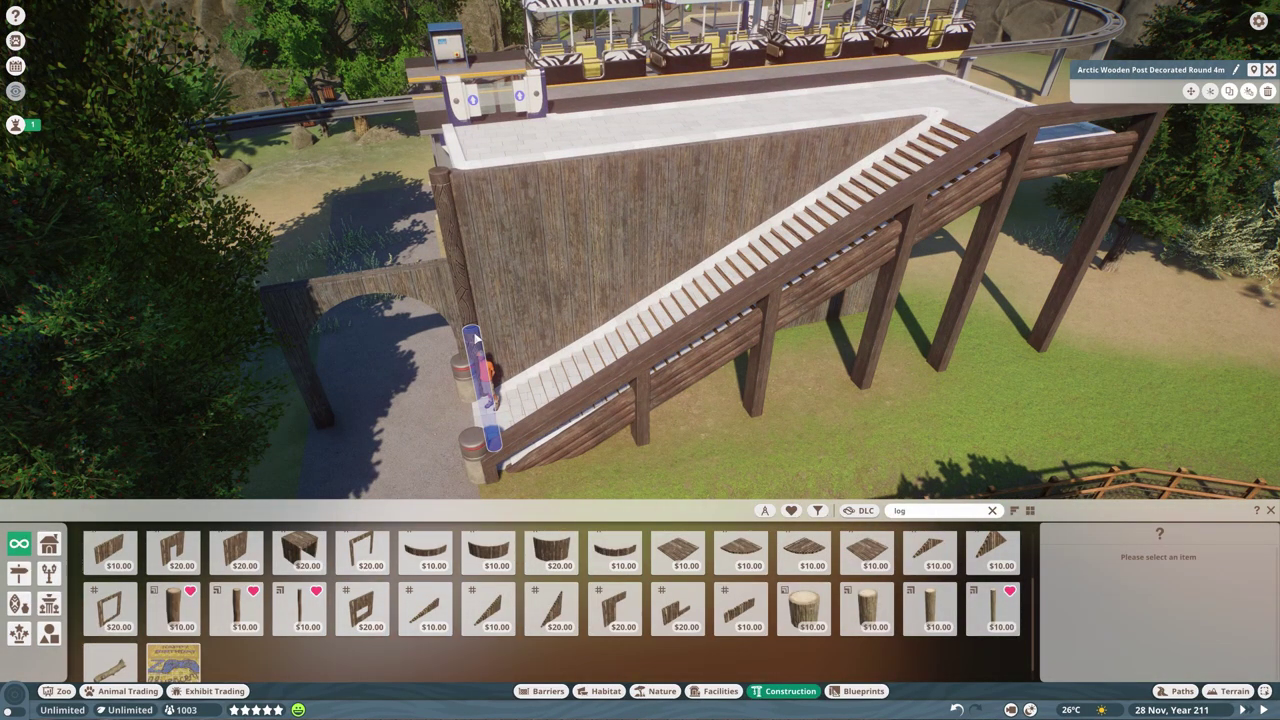
# - Remove the decorated posts at the wall corner and replace the plank wall beside the stairs with Log Wall 2m pieces
pyautogui.rightClick(476, 337)
pyautogui.scroll(-5, 476, 337)
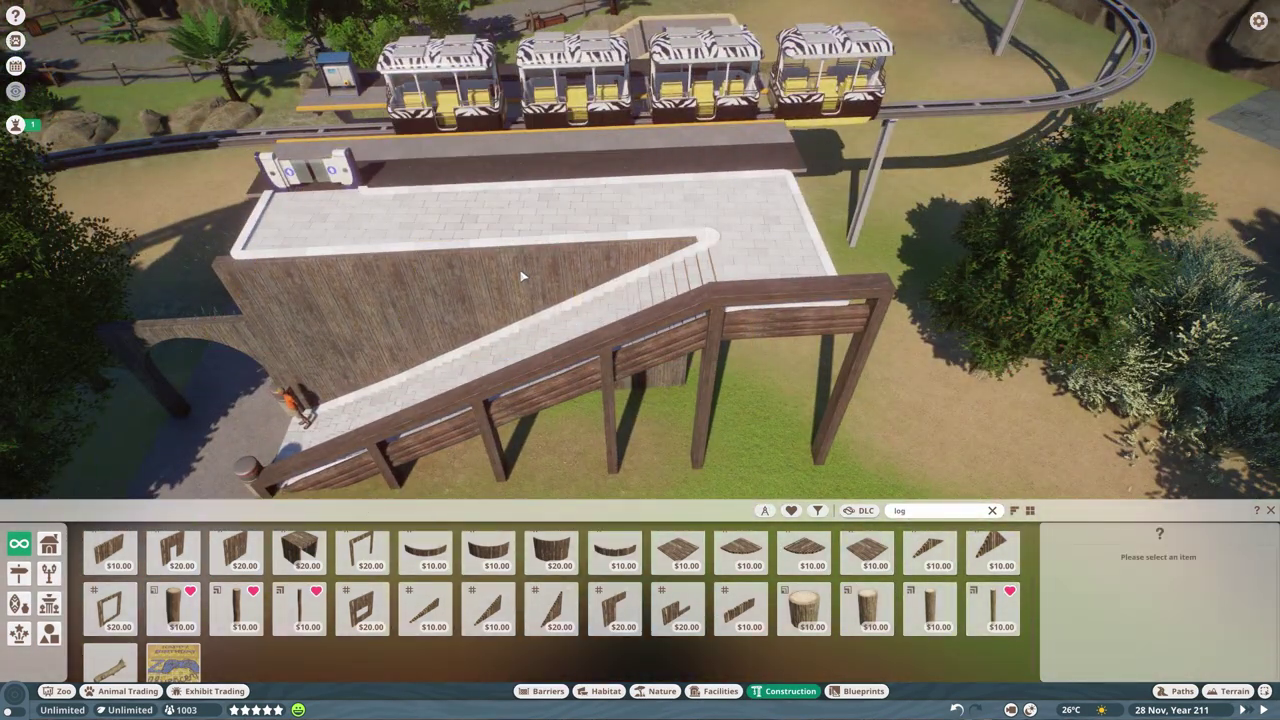
pyautogui.click(521, 277)
pyautogui.click(680, 265)
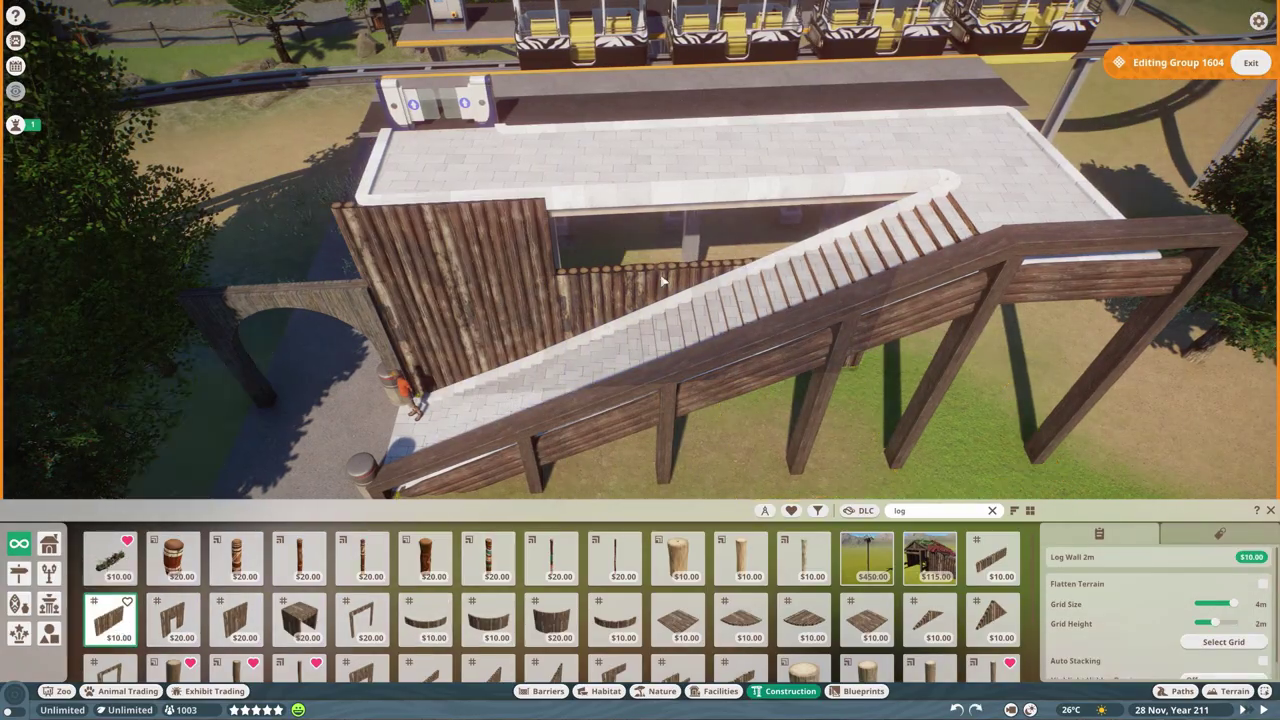
pyautogui.scroll(3, 660, 283)
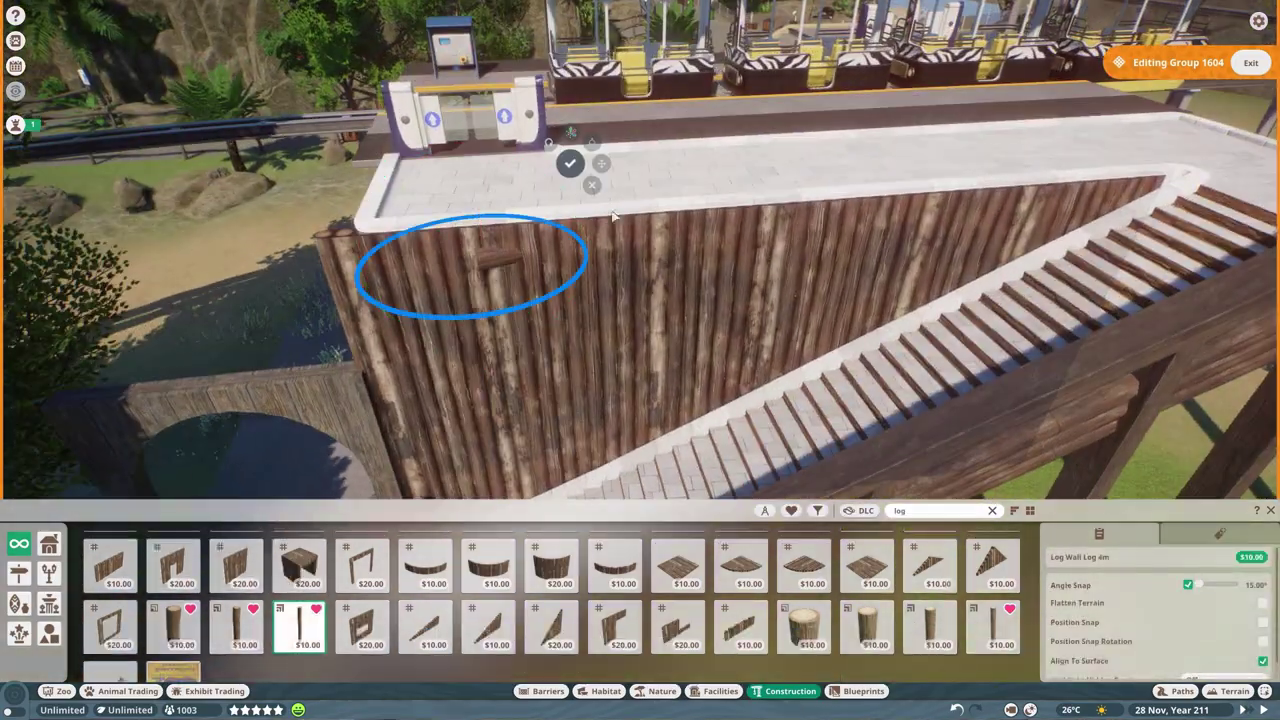
# - Trim the log wall's upper edge and the inner edge of the stairs with Log Wall Log 4m pieces
pyautogui.press('e')
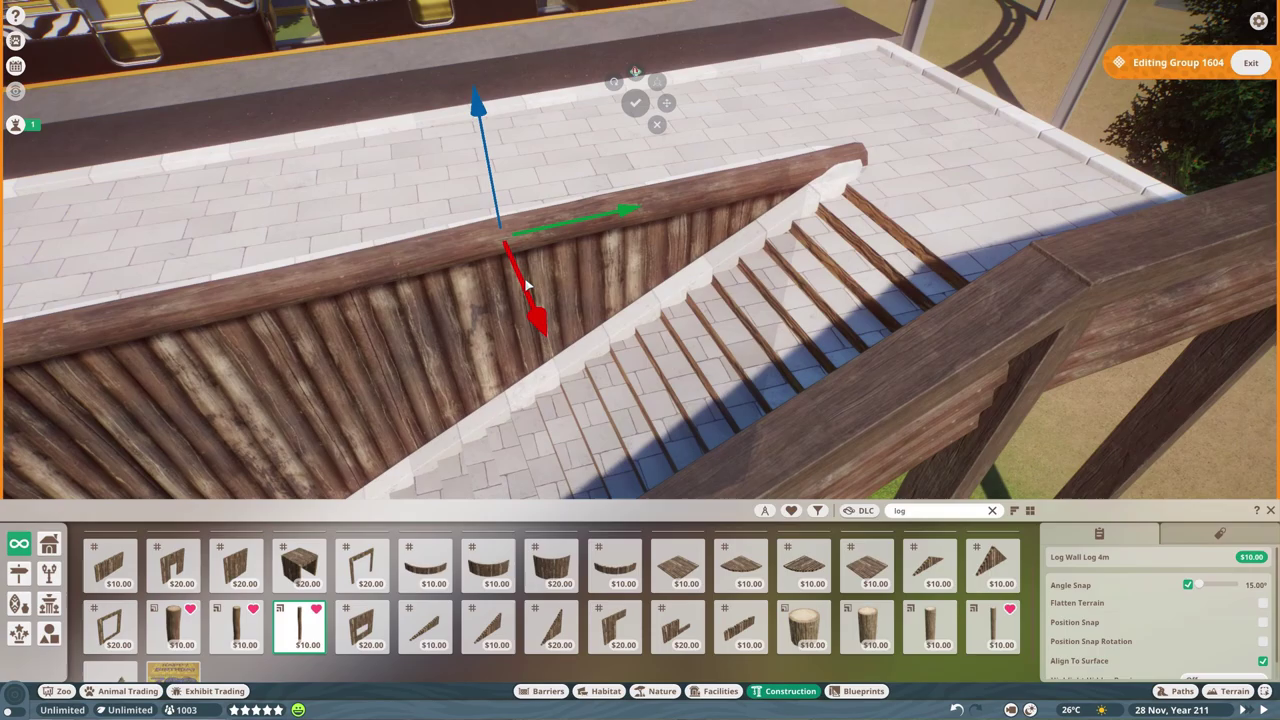
pyautogui.moveTo(527, 285); pyautogui.dragTo(638, 233)
pyautogui.scroll(-3, 505, 300)
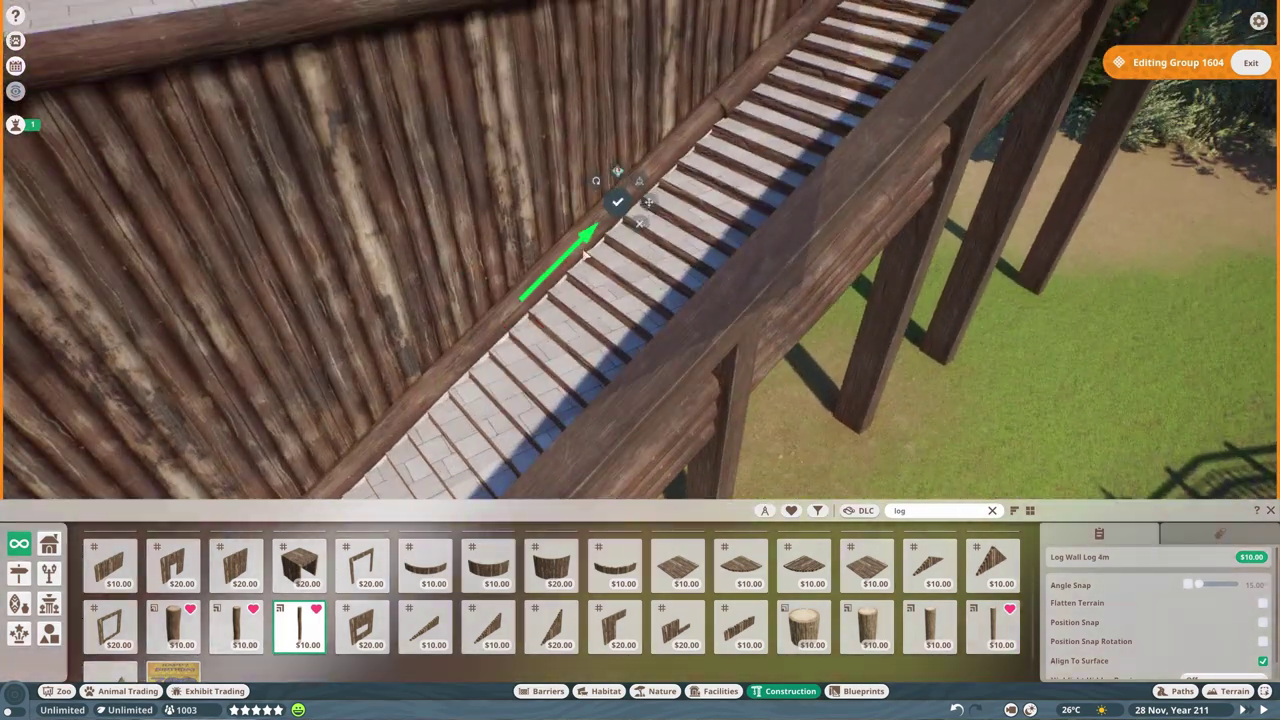
# - Copy the outer handrail's beams and posts to the inner side of the stairs and adjust their position
pyautogui.click(549, 391)
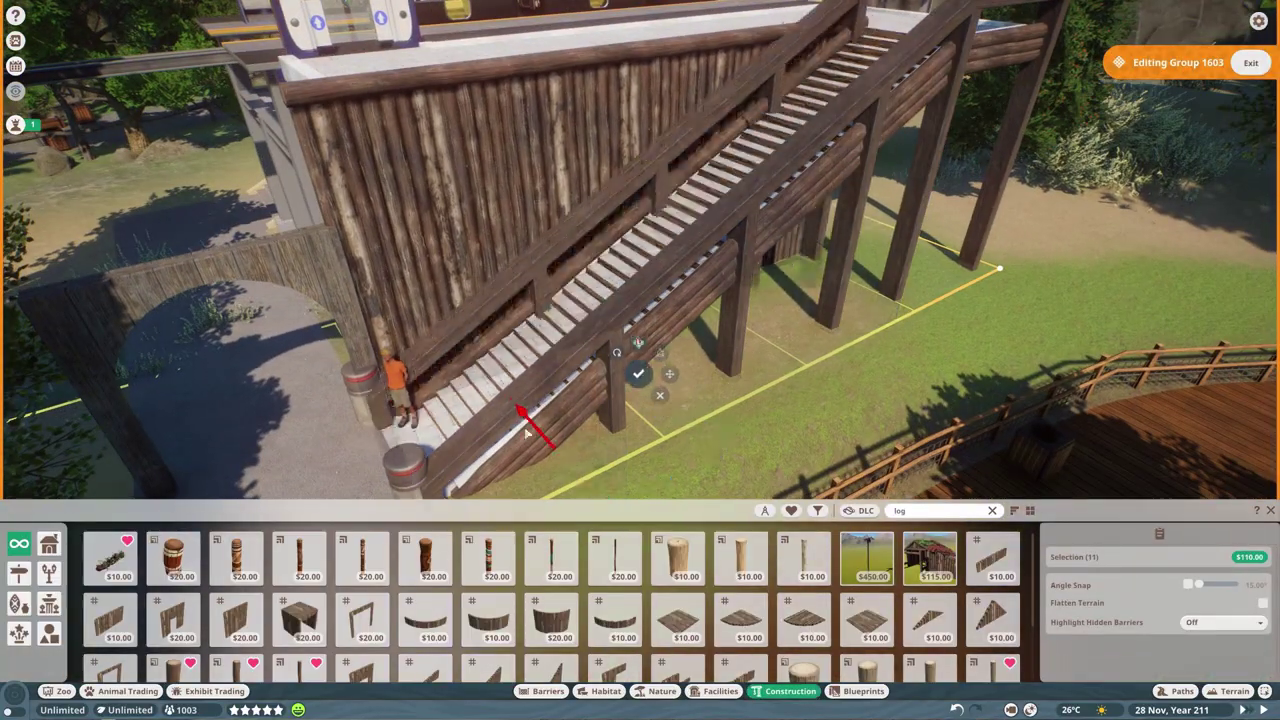
pyautogui.click(646, 372)
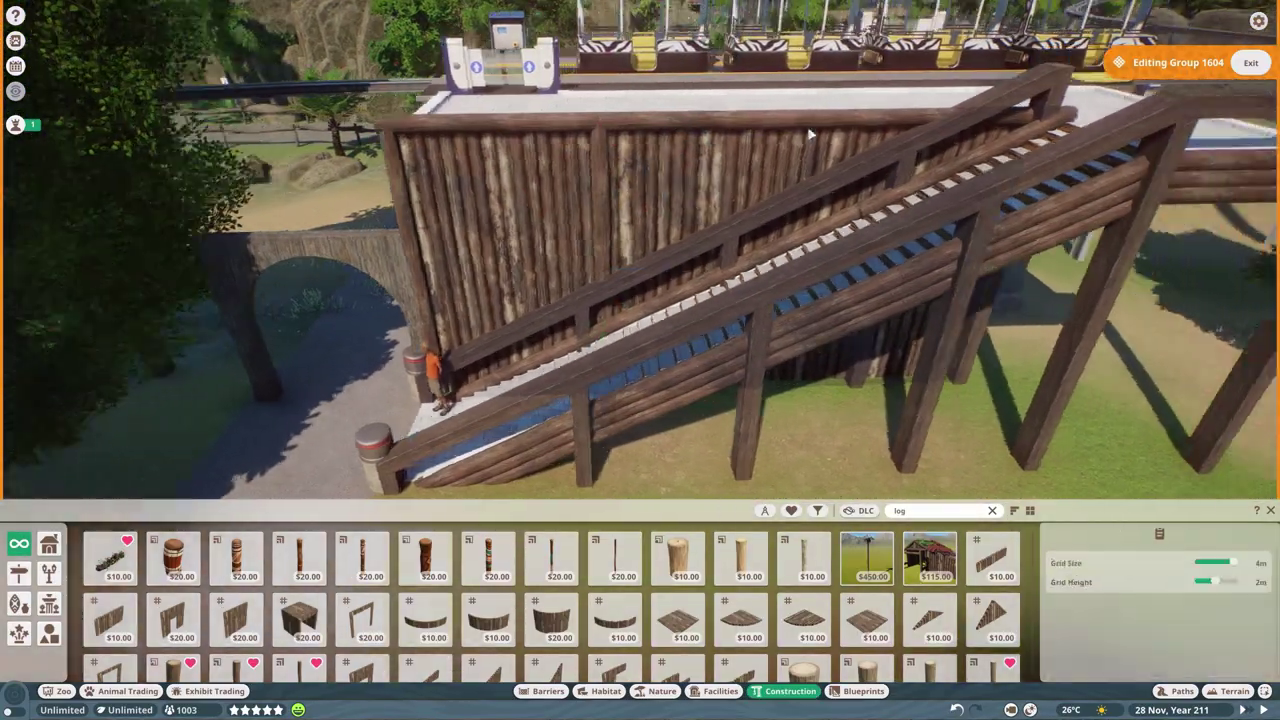
# - Line the platform's track side with log walls and add upright Log Wall Log 4m posts along them
pyautogui.click(810, 134)
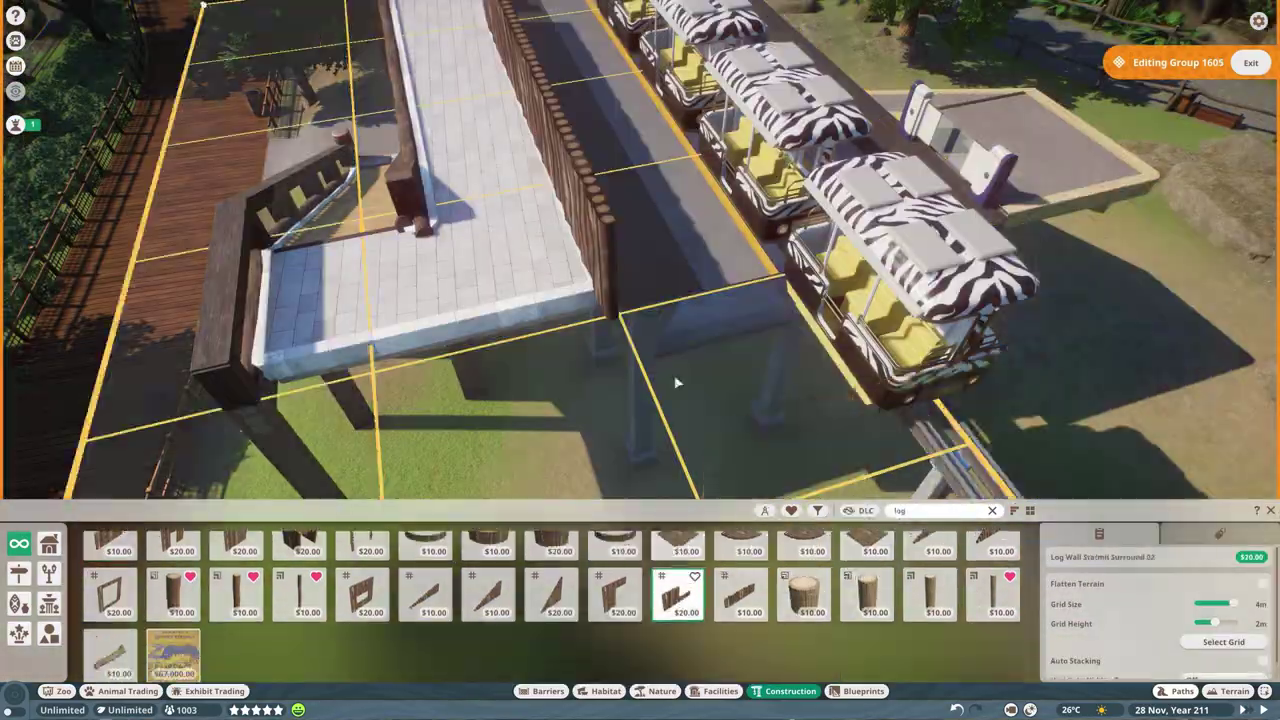
pyautogui.press('e')
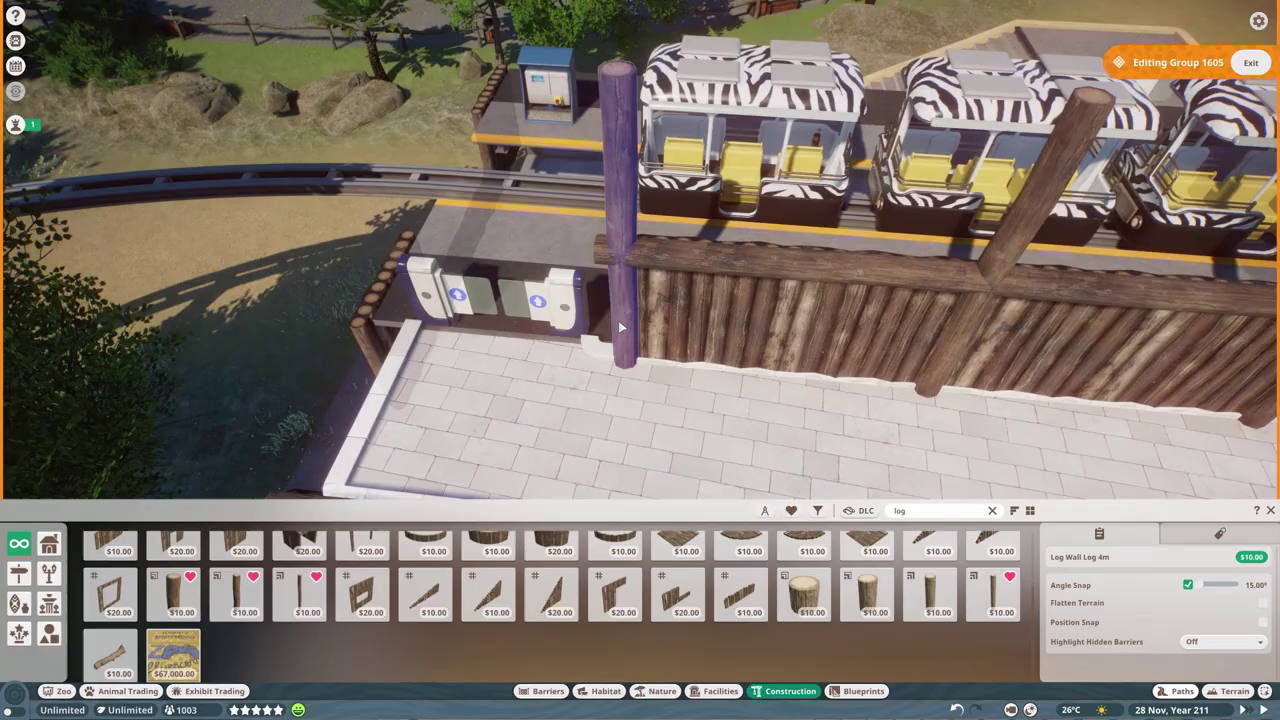
pyautogui.click(620, 327)
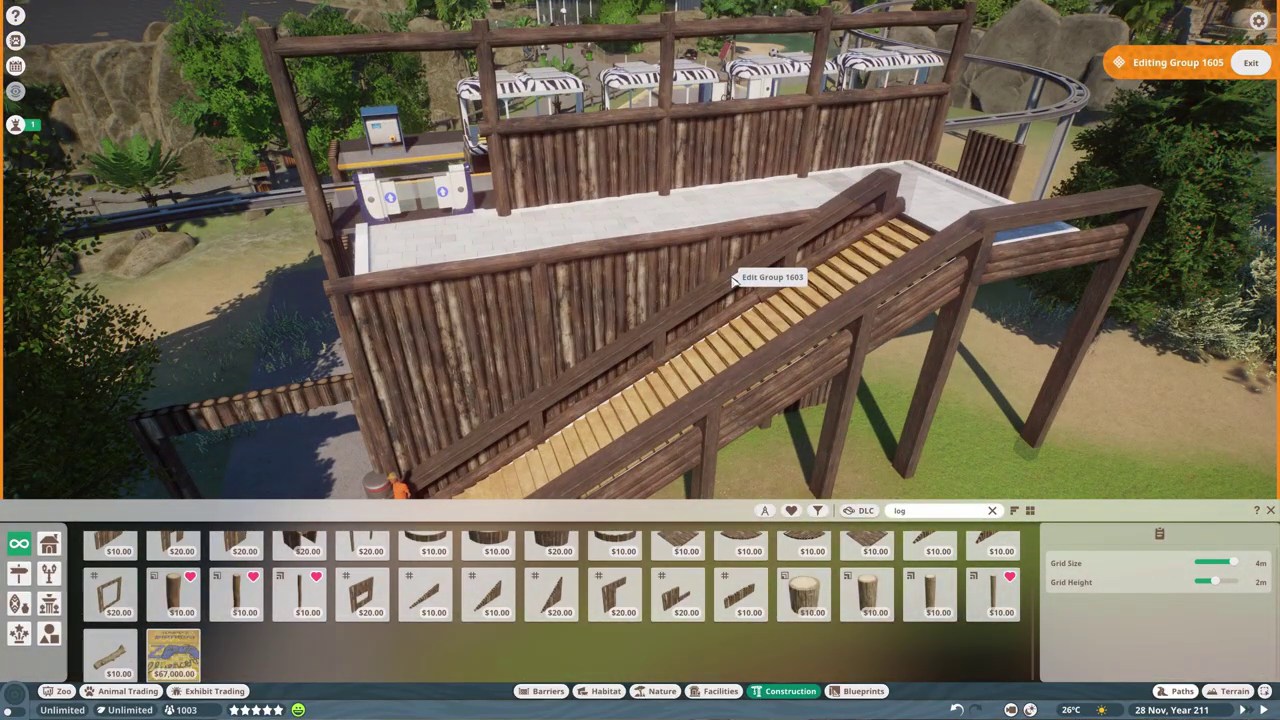
# - Cover the platform and landing with wooden plank flooring and edge the landing with Log Wall Log 4m pieces
pyautogui.click(925, 510)
pyautogui.click(362, 558)
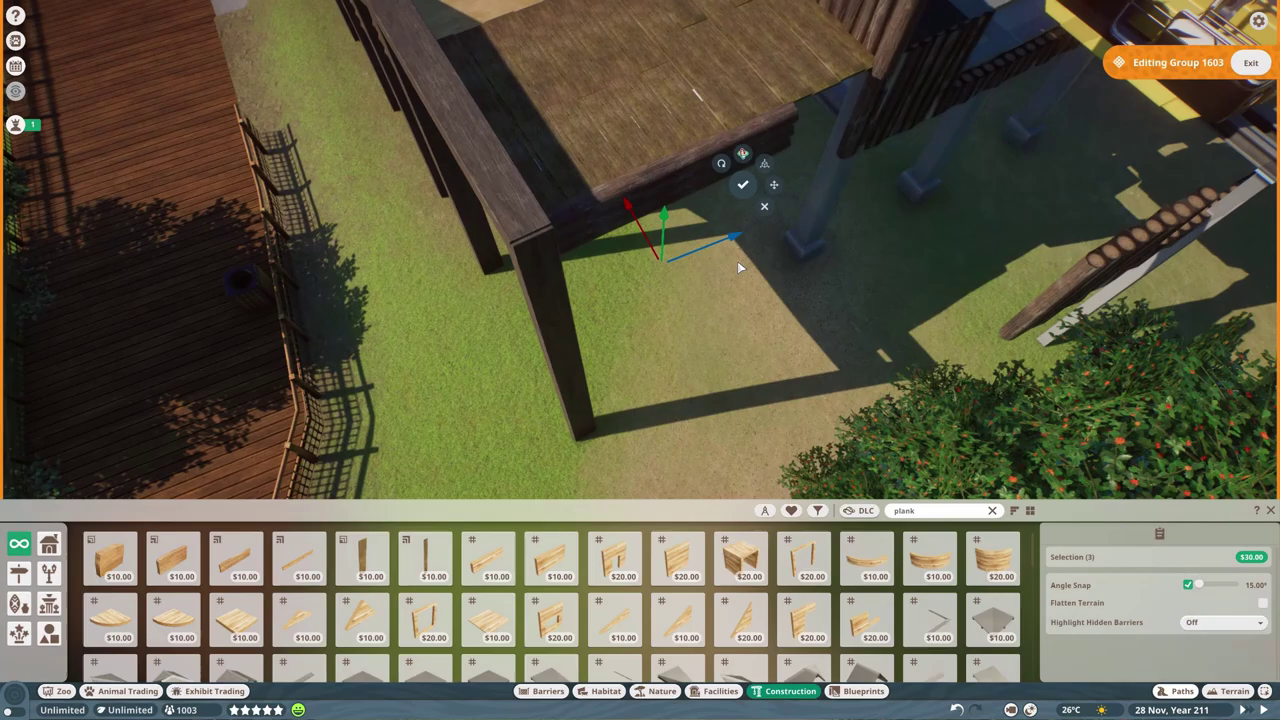
pyautogui.click(716, 310)
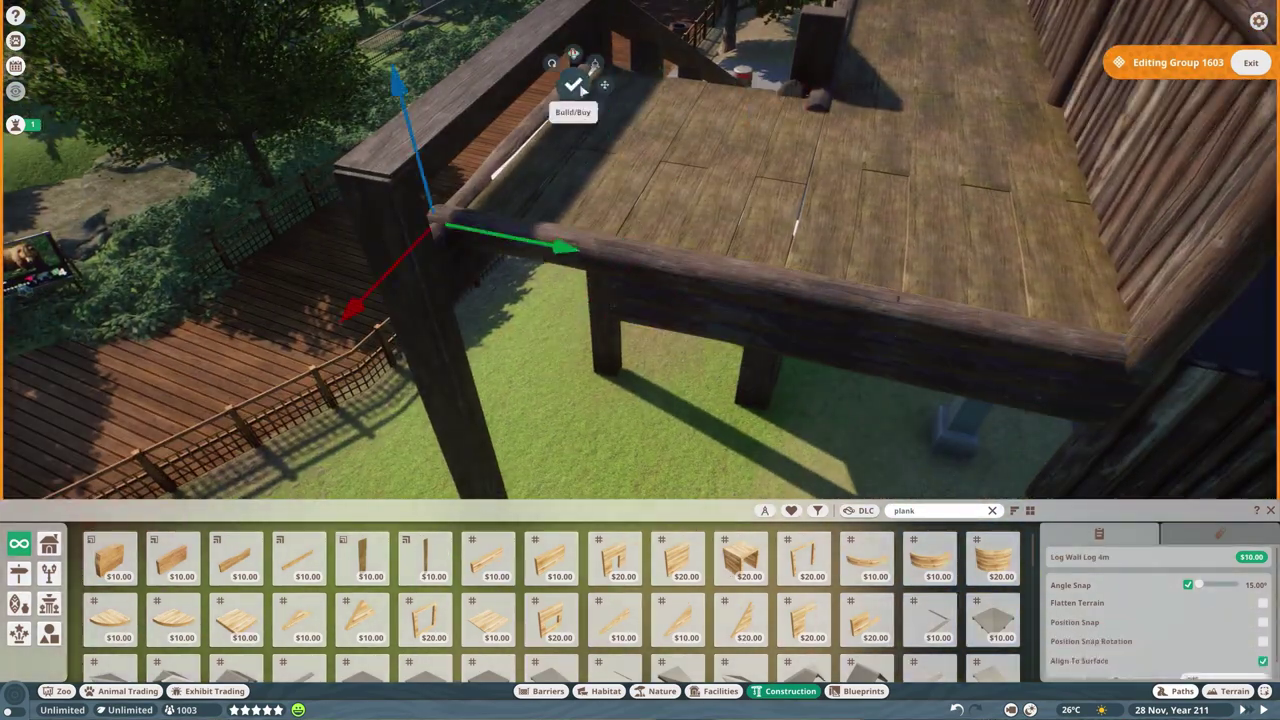
pyautogui.click(573, 137)
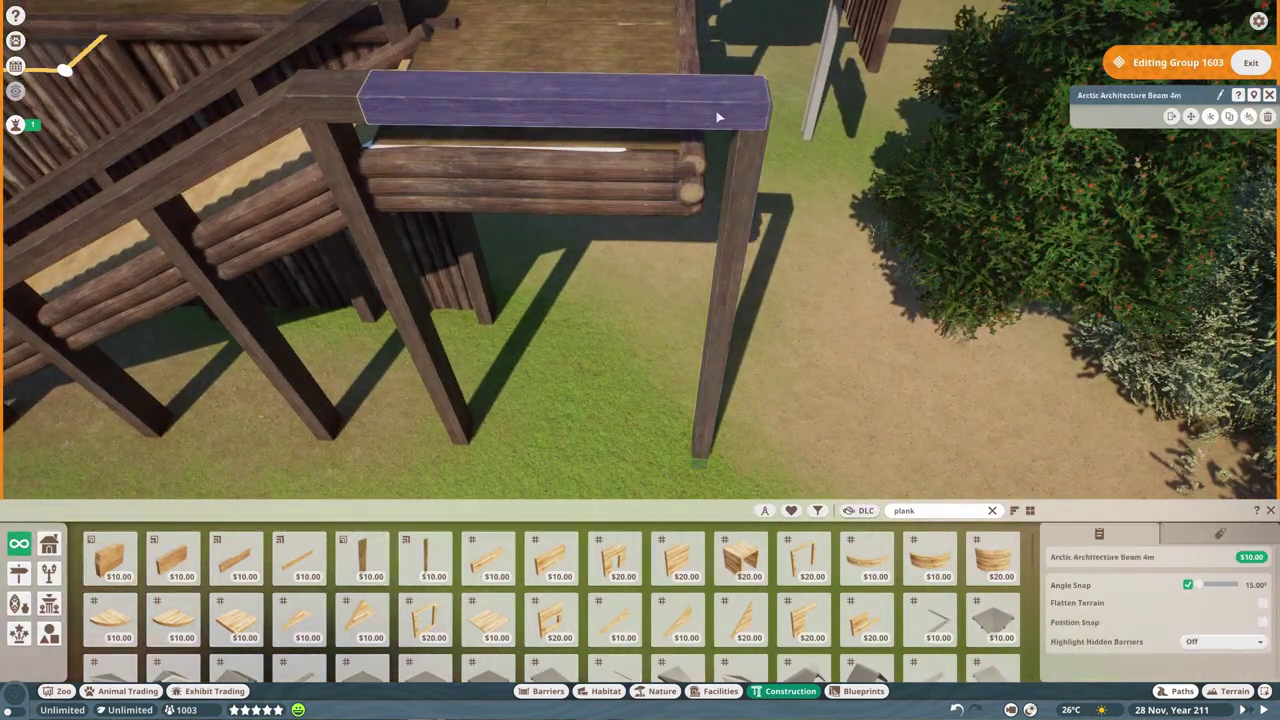
pyautogui.click(600, 222)
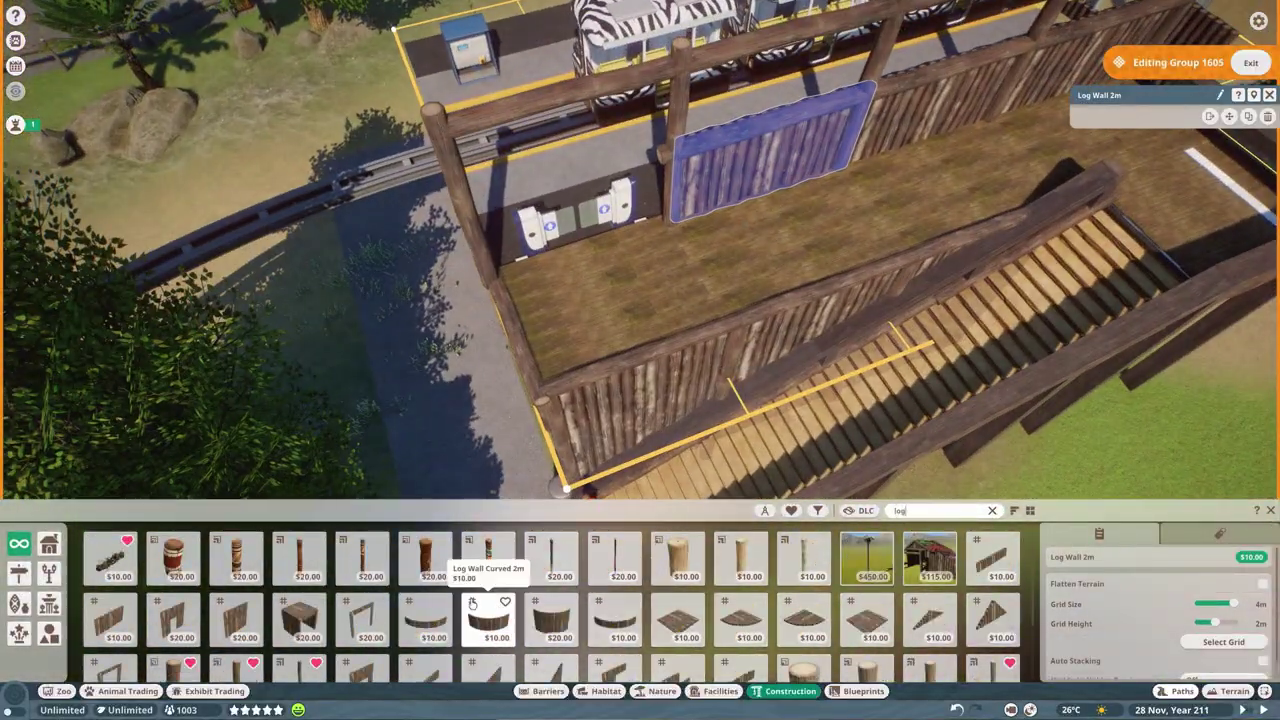
# - Enclose the ground-level passage at the station's end with log walls and trim it with Log Wall Log 4m pieces
pyautogui.scroll(-2, 472, 603)
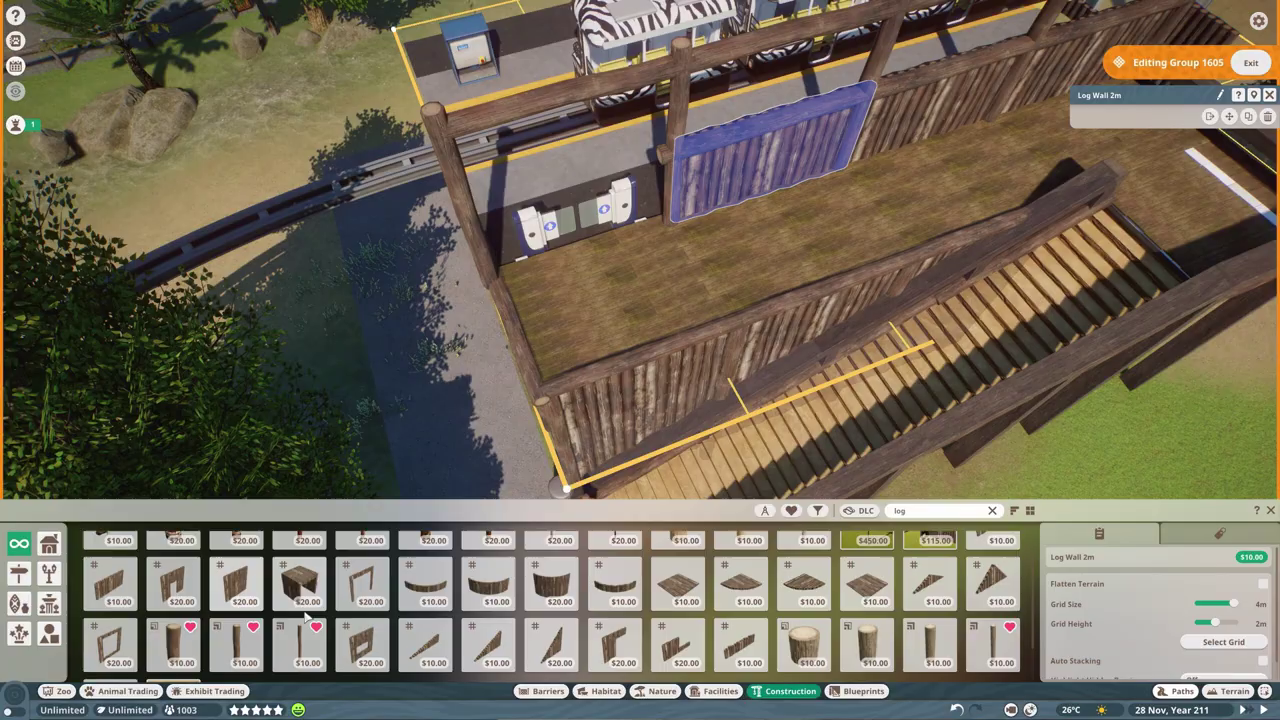
pyautogui.click(362, 565)
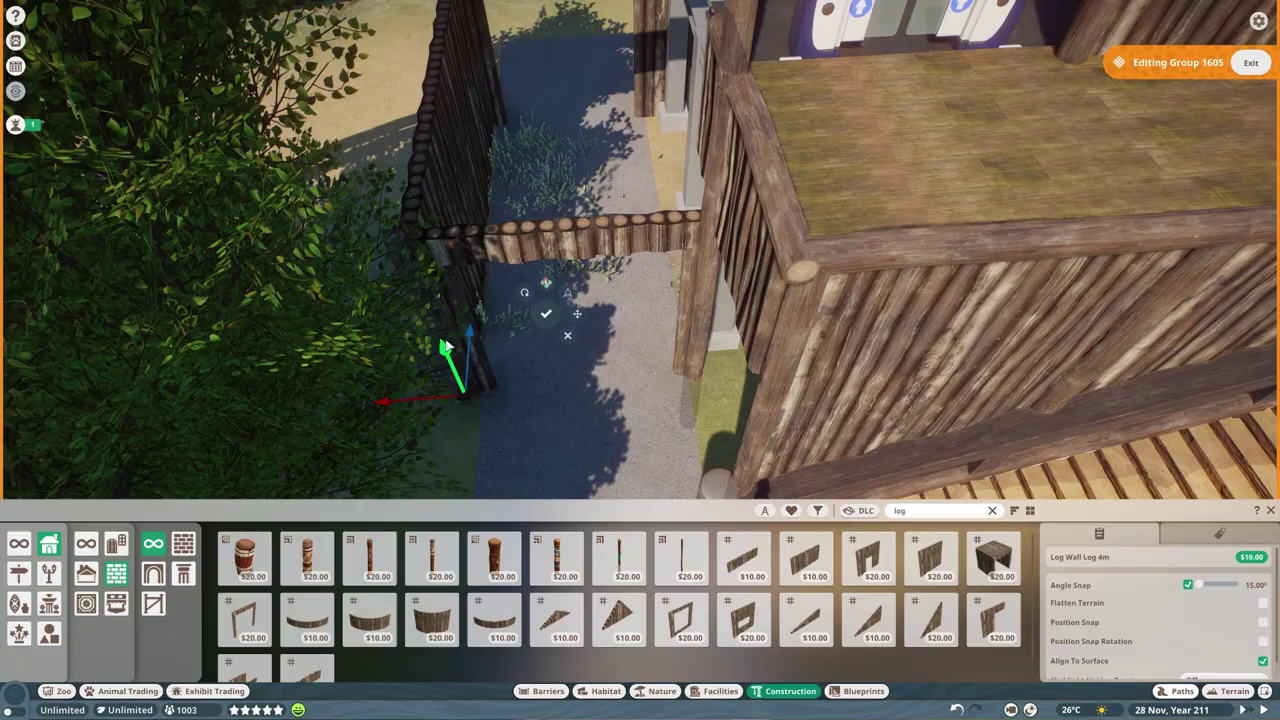
pyautogui.press('Escape')
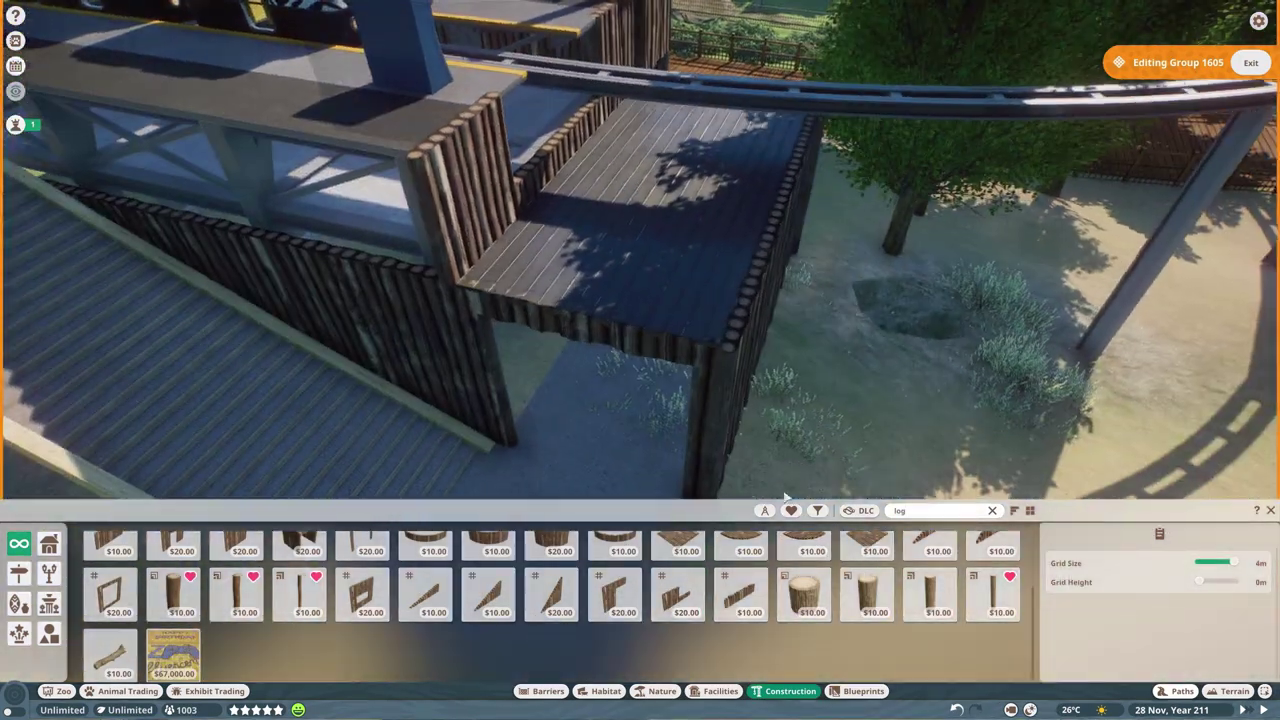
# - Frame the exit side's corners with Log Wall Log 4m posts and line that side with Log Wall 4m panels
pyautogui.click(615, 250)
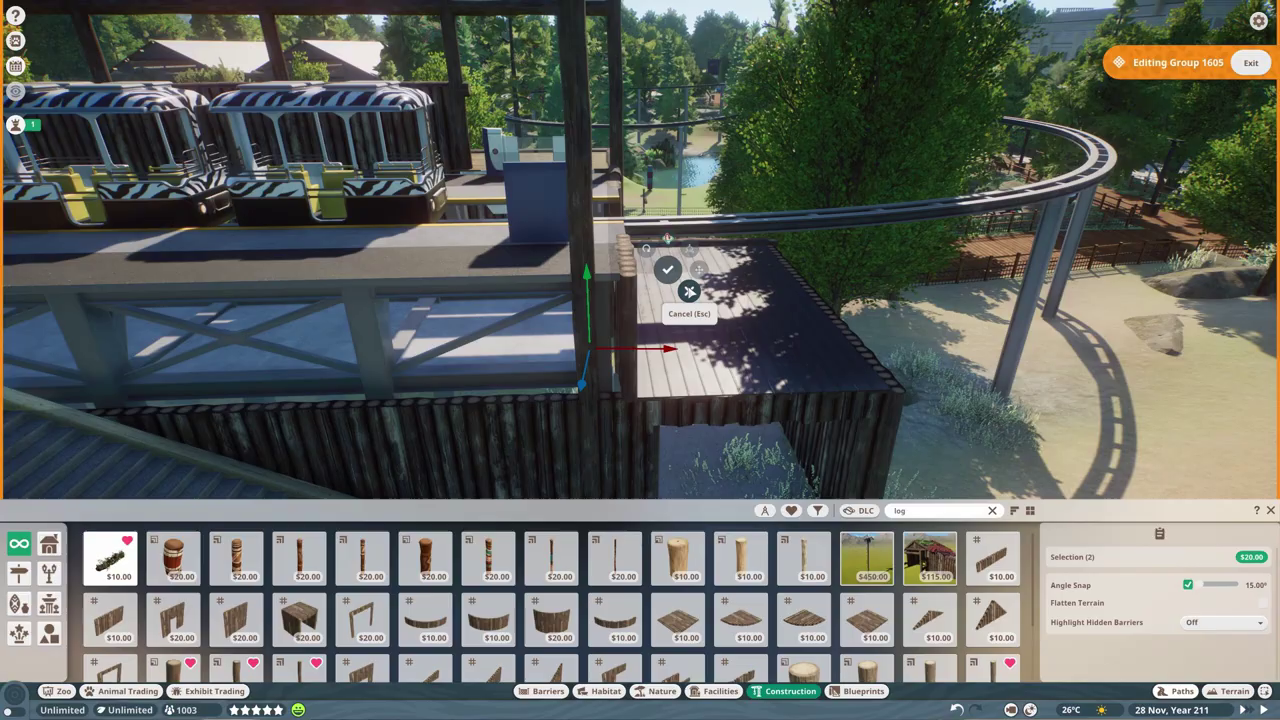
pyautogui.click(689, 291)
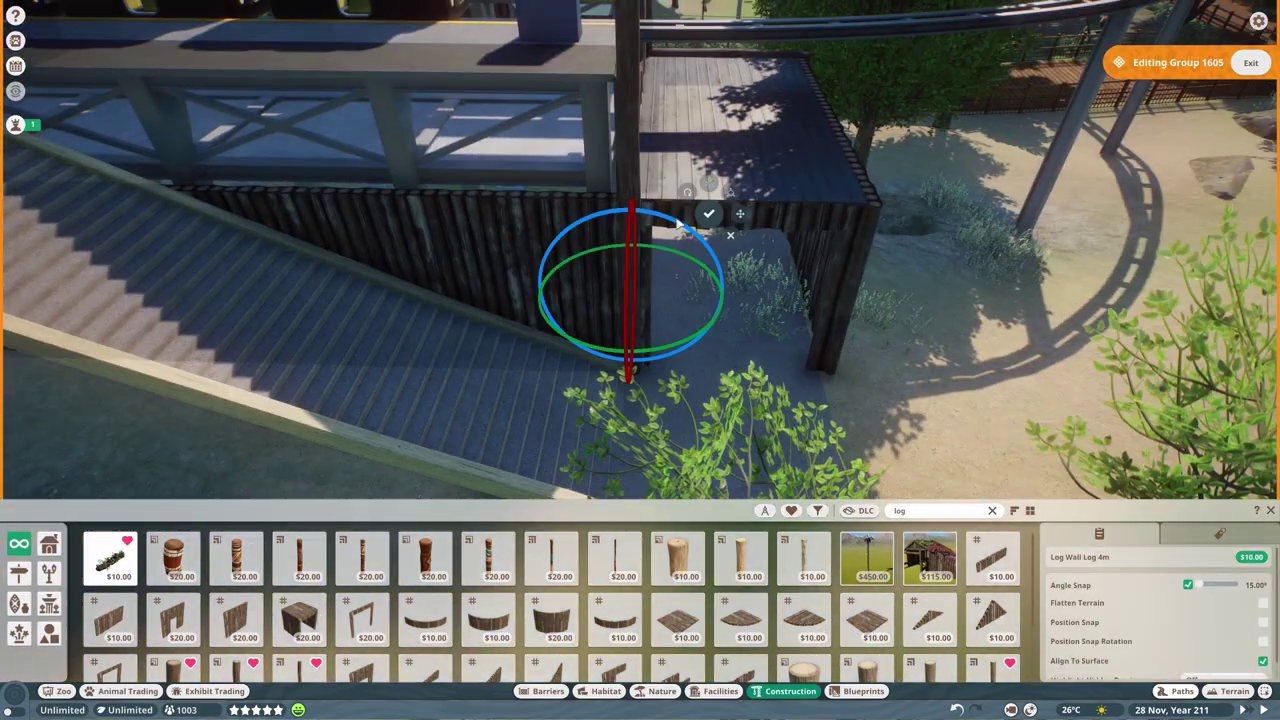
pyautogui.press('w')
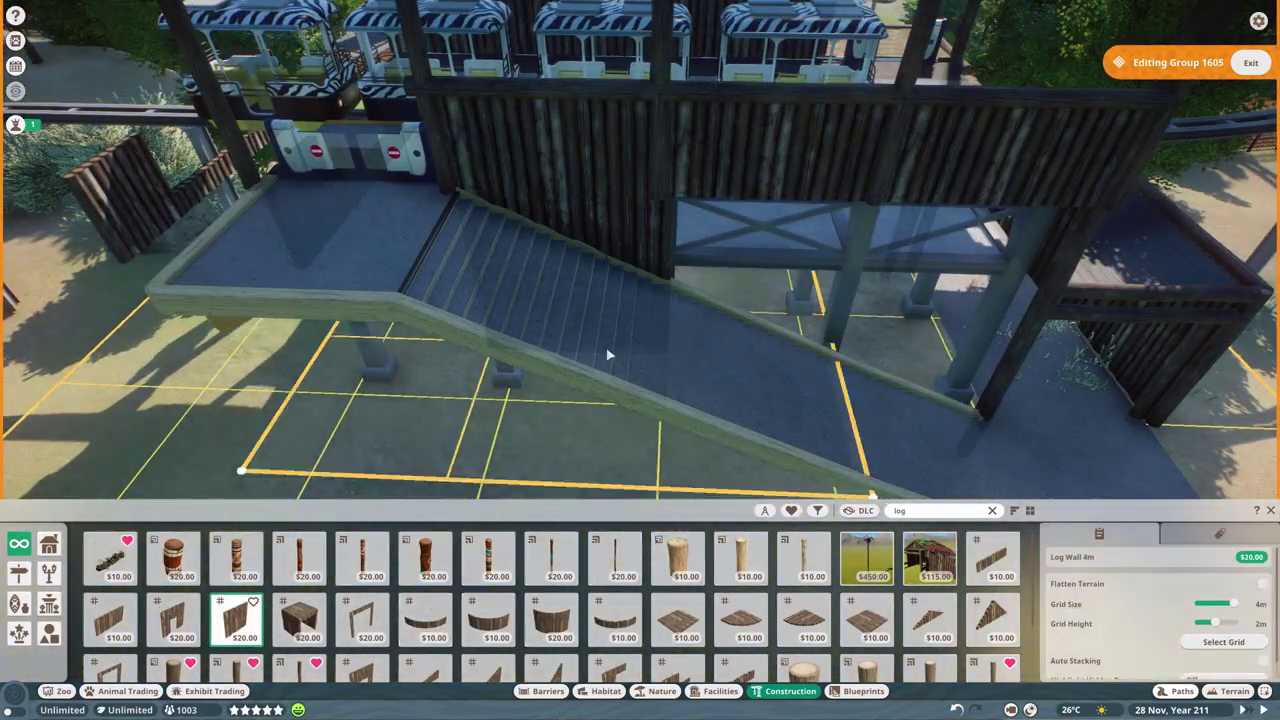
# - Build Log Wall Log 4m railings around the open platform edges and cover the station with a flat dark roof
pyautogui.press('Escape')
pyautogui.scroll(-5, 806, 340)
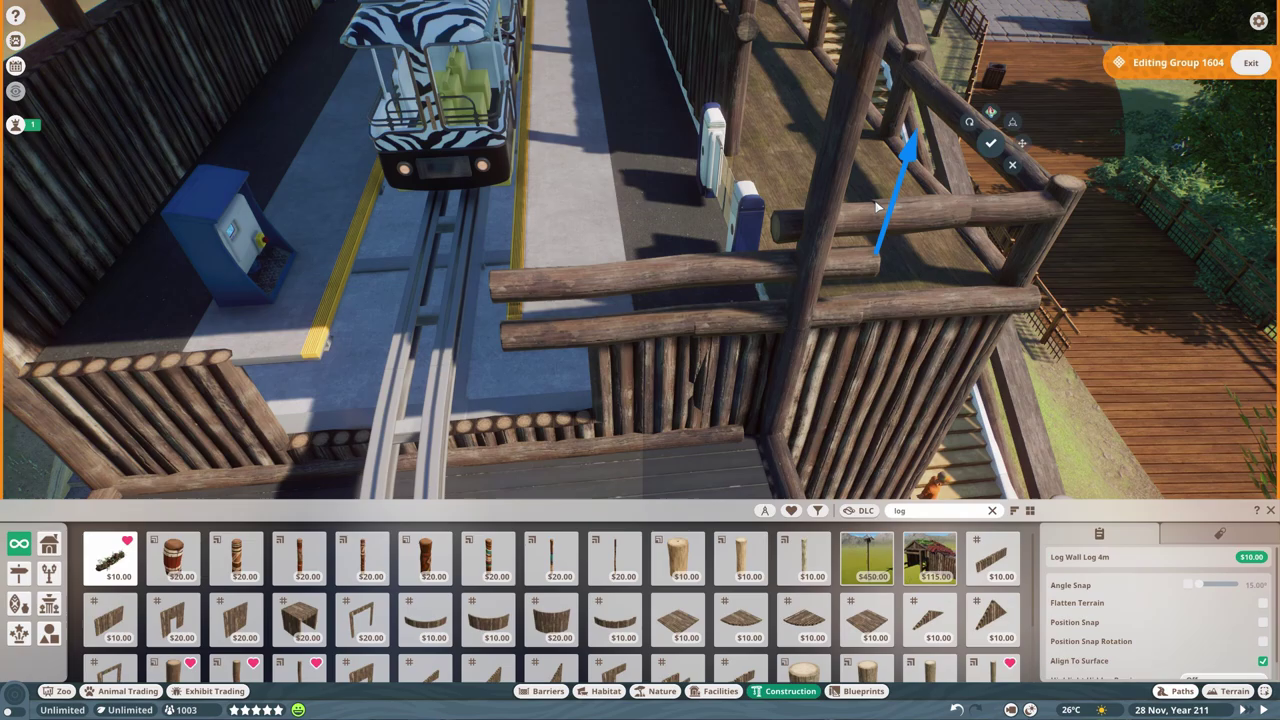
pyautogui.scroll(-3, 843, 226)
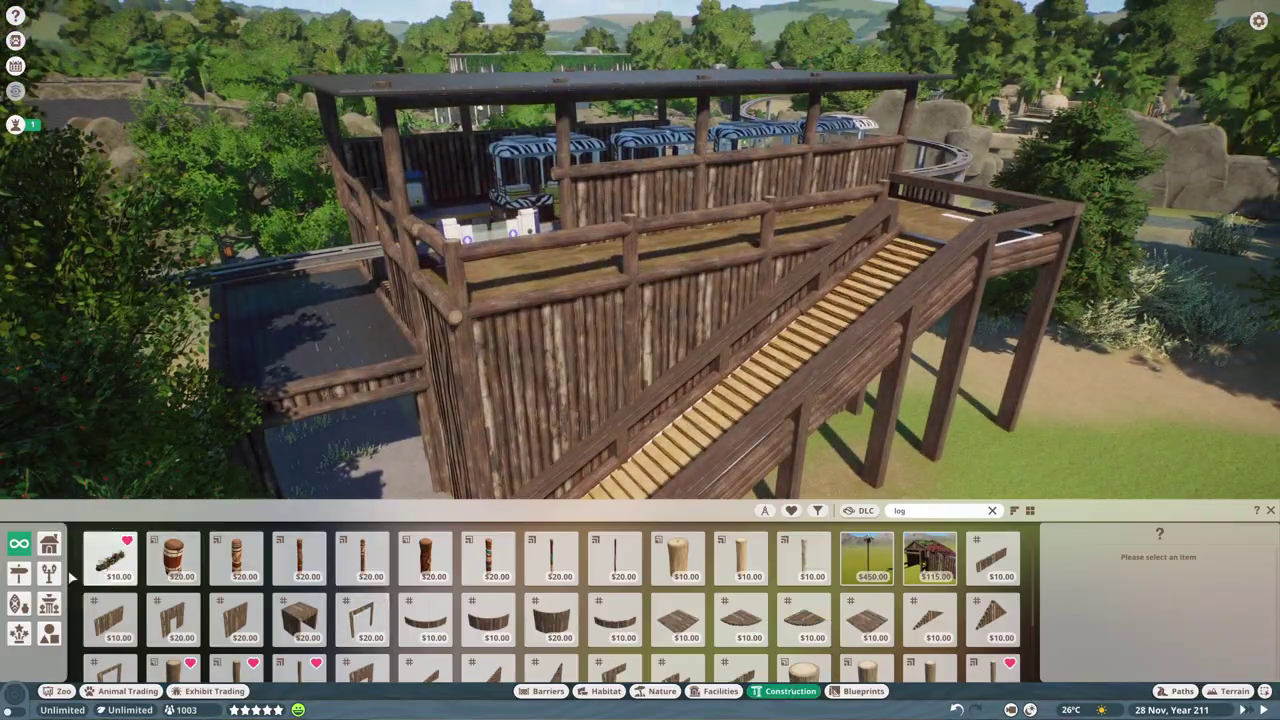
# - Filter the pieces to the Arctic Pack and try an Arctic Wooden Post Grottingleeb 4m beside the stairs
pyautogui.click(858, 510)
pyautogui.click(729, 406)
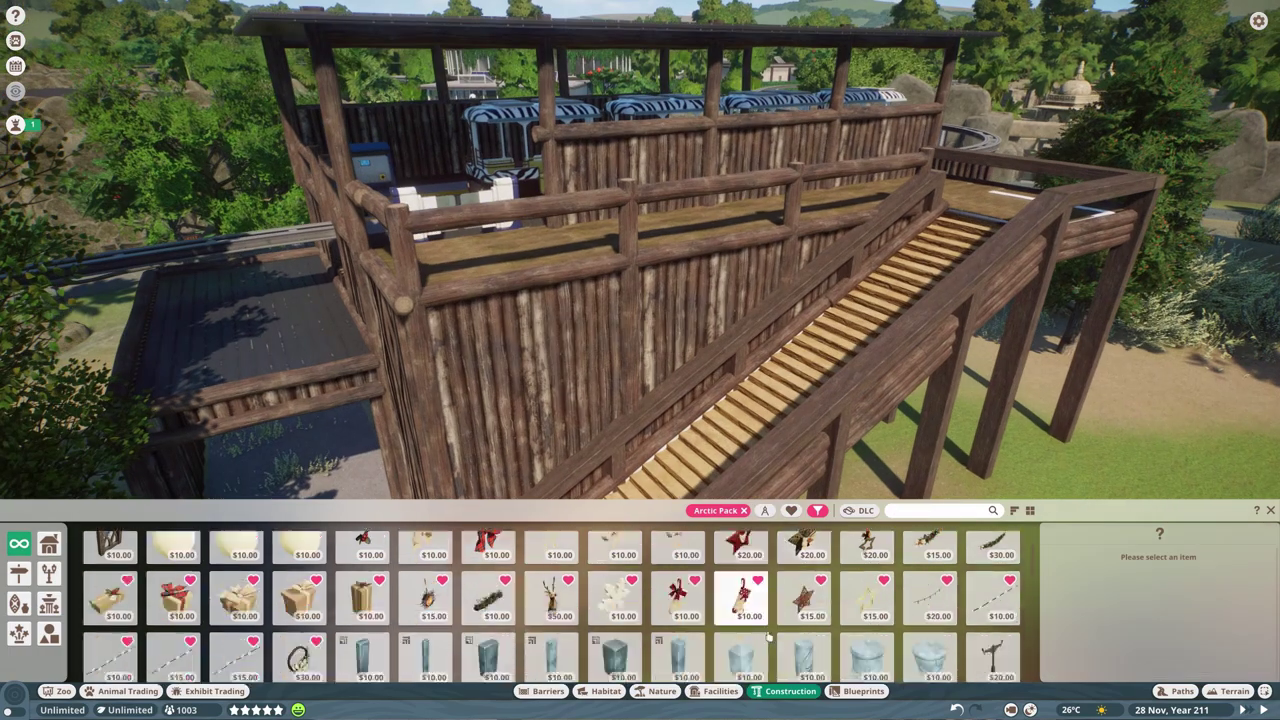
pyautogui.scroll(-1, 742, 566)
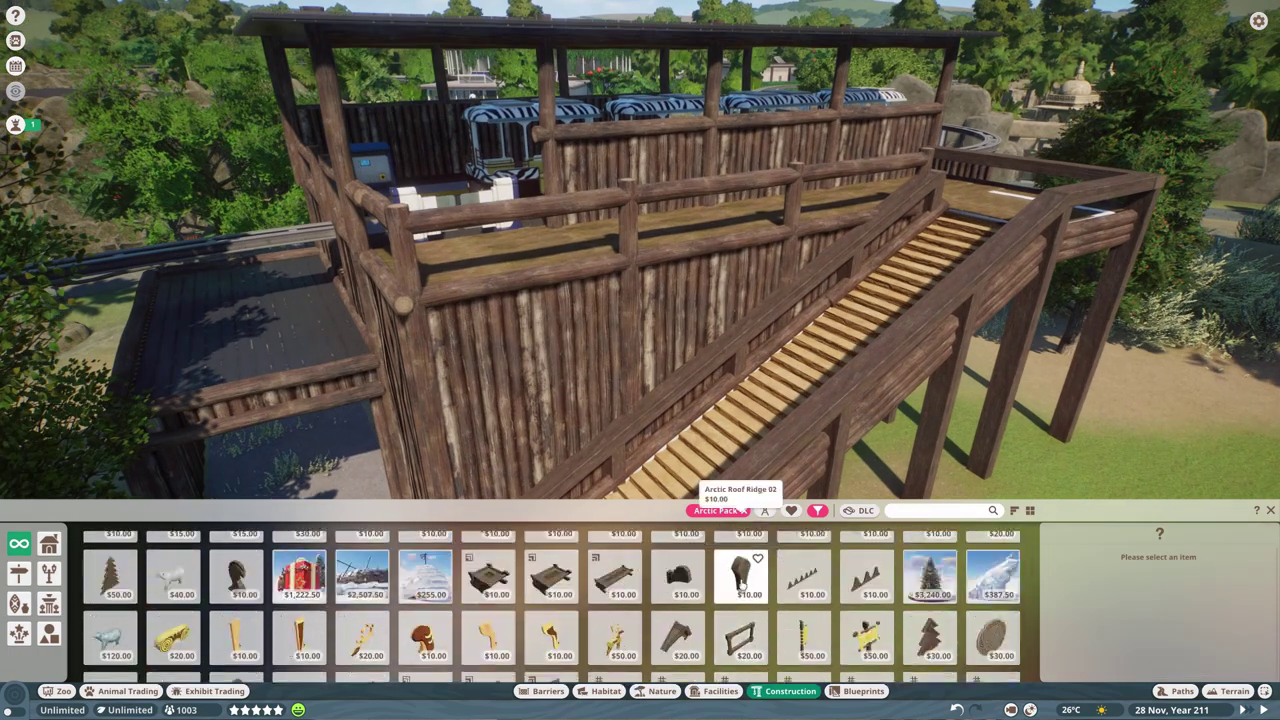
pyautogui.click(827, 628)
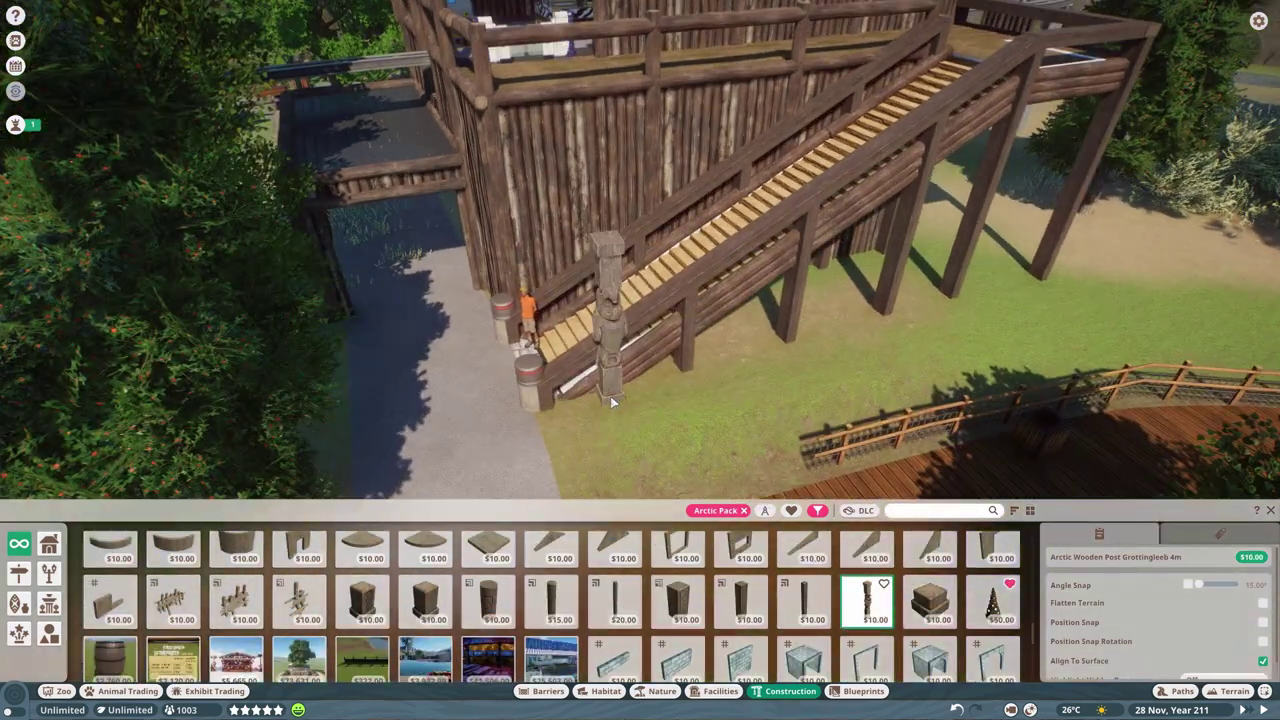
pyautogui.scroll(2, 673, 592)
pyautogui.scroll(2, 673, 592)
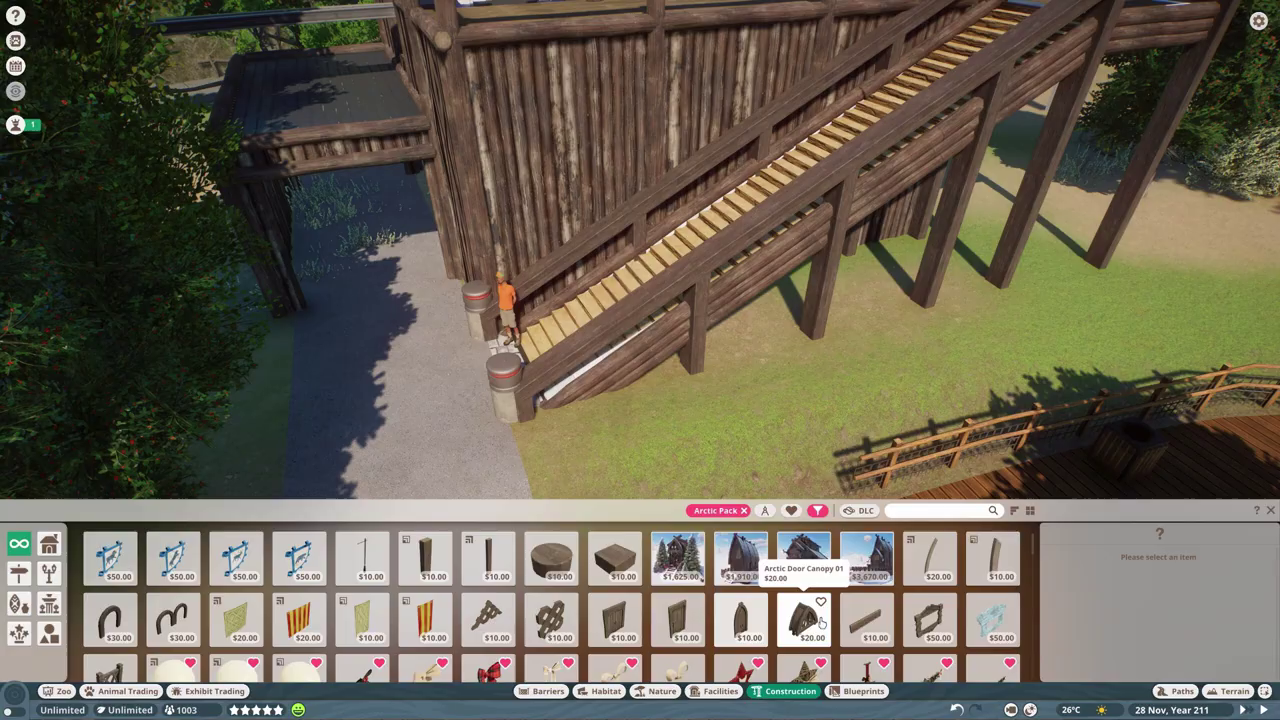
# - Try mounting Arctic Wall Lights on the upright logs of the outer wall and the platform
pyautogui.click(938, 557)
pyautogui.scroll(5, 586, 150)
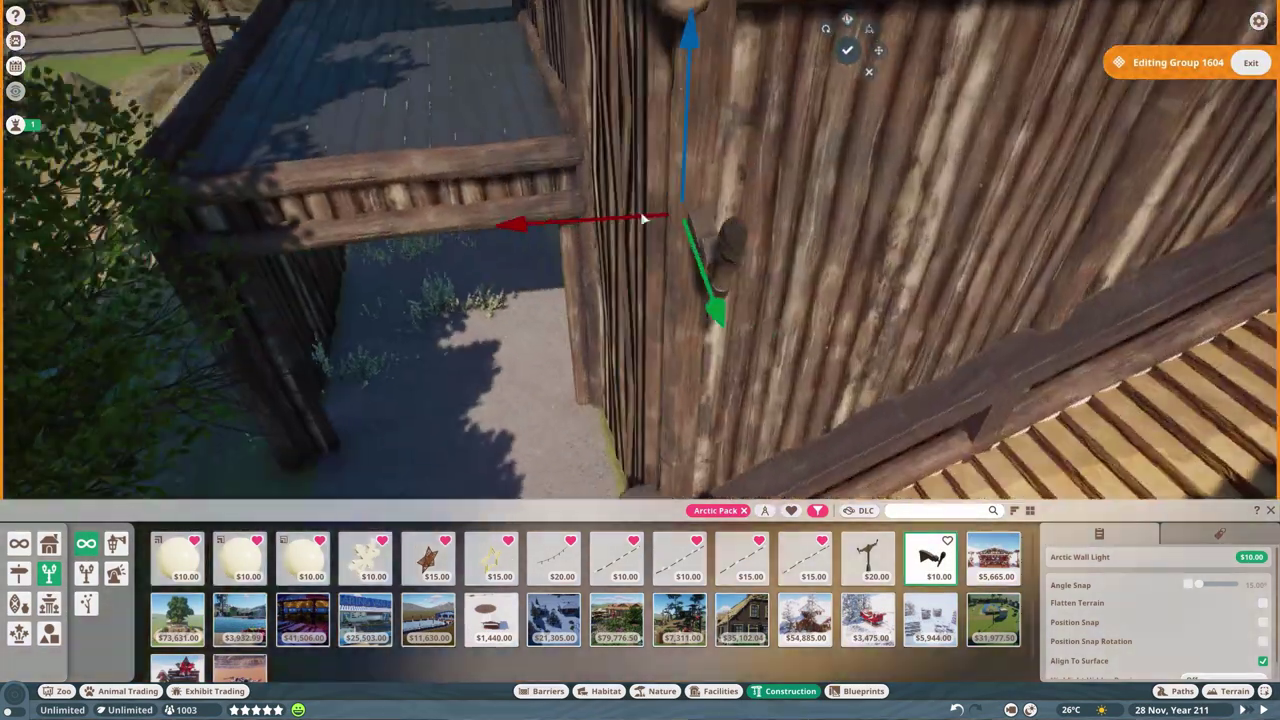
pyautogui.scroll(-5, 643, 218)
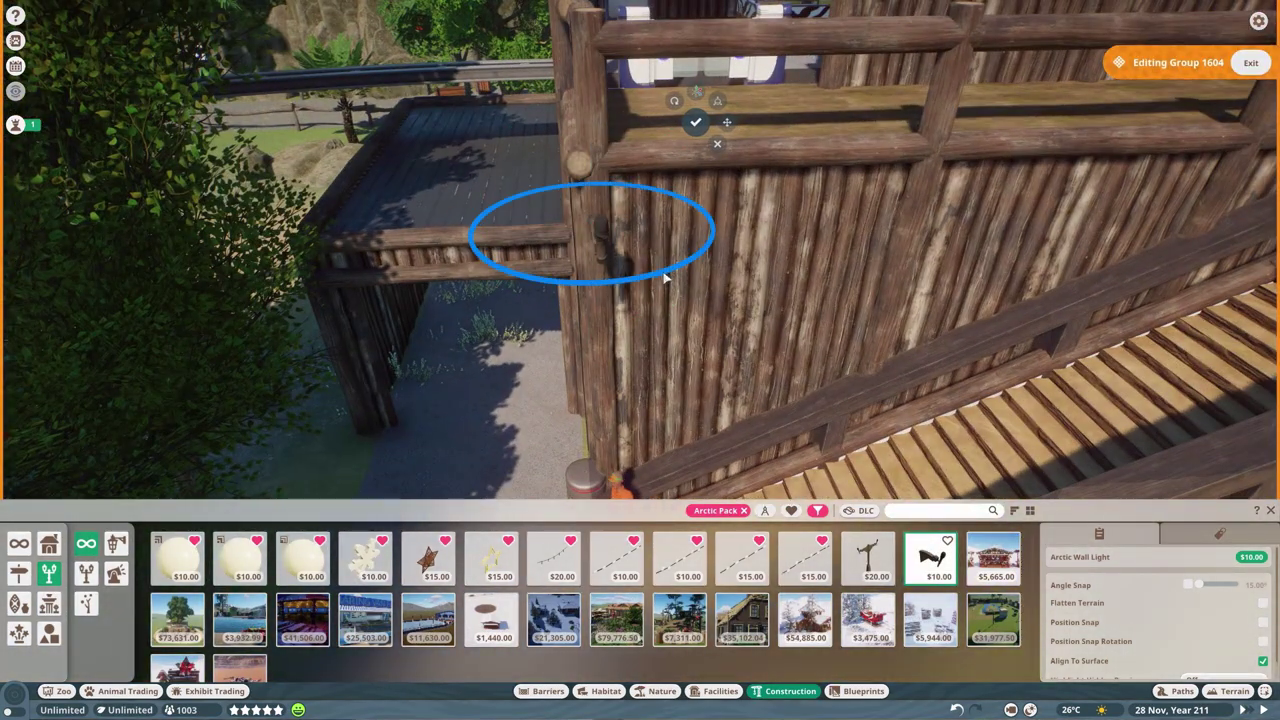
pyautogui.scroll(-8, 665, 280)
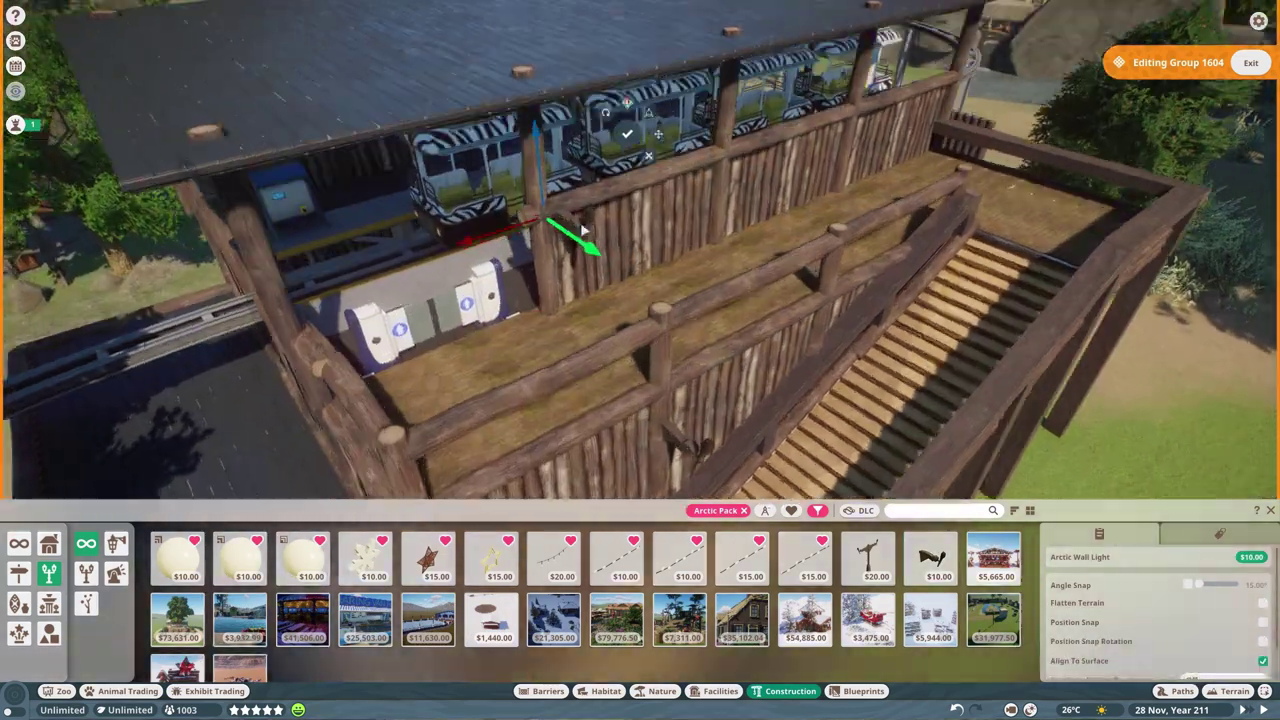
# - Clear the Arctic Pack filter and mount Australian Wall Lights on the platform's upright log posts
pyautogui.click(743, 511)
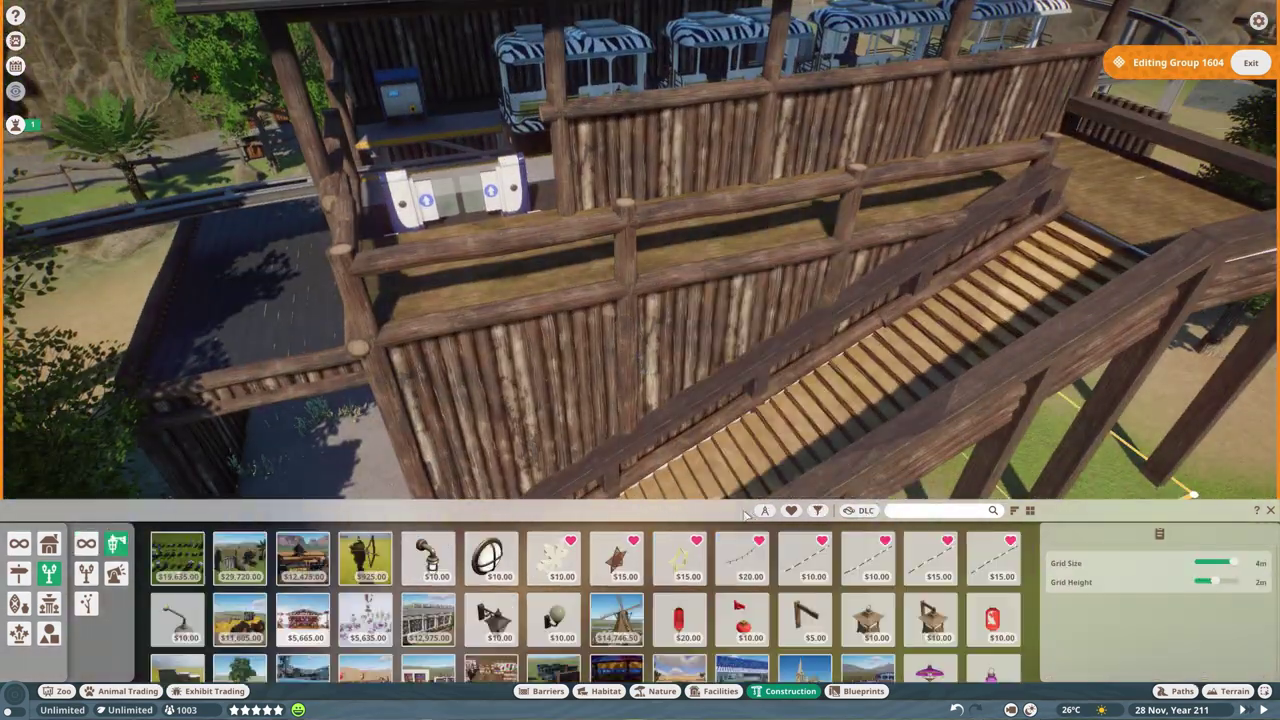
pyautogui.click(177, 595)
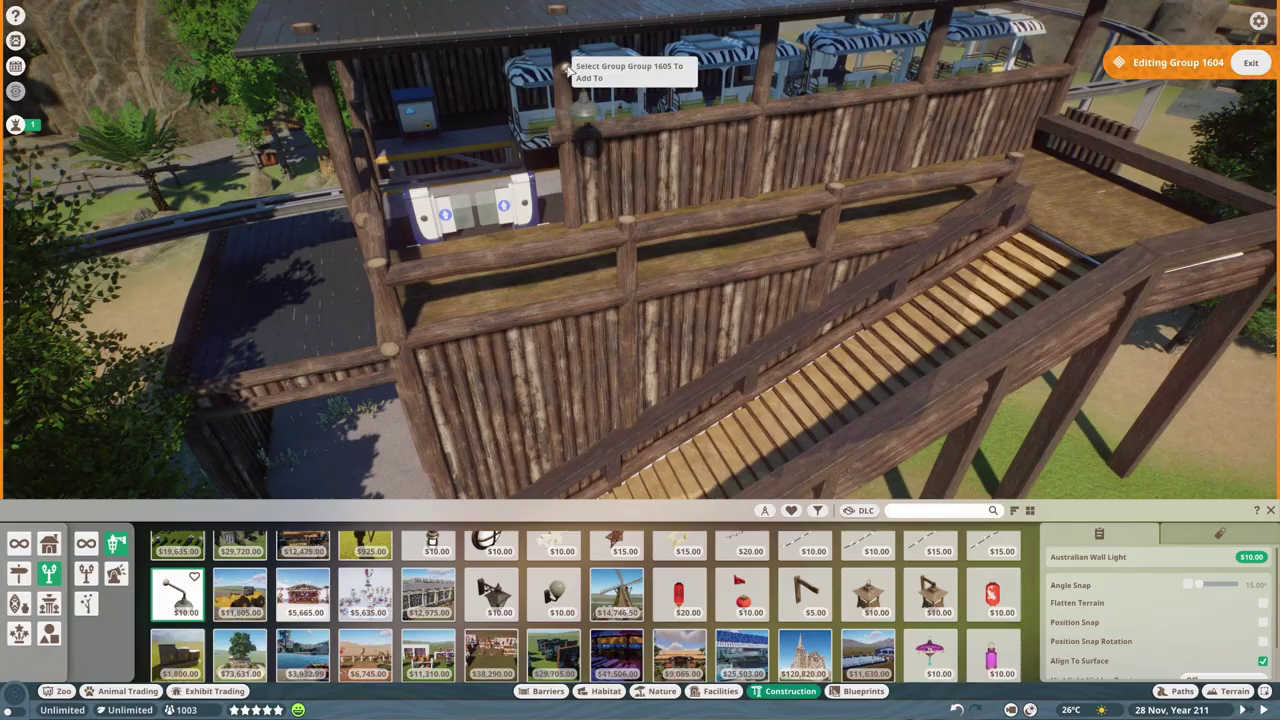
pyautogui.click(565, 52)
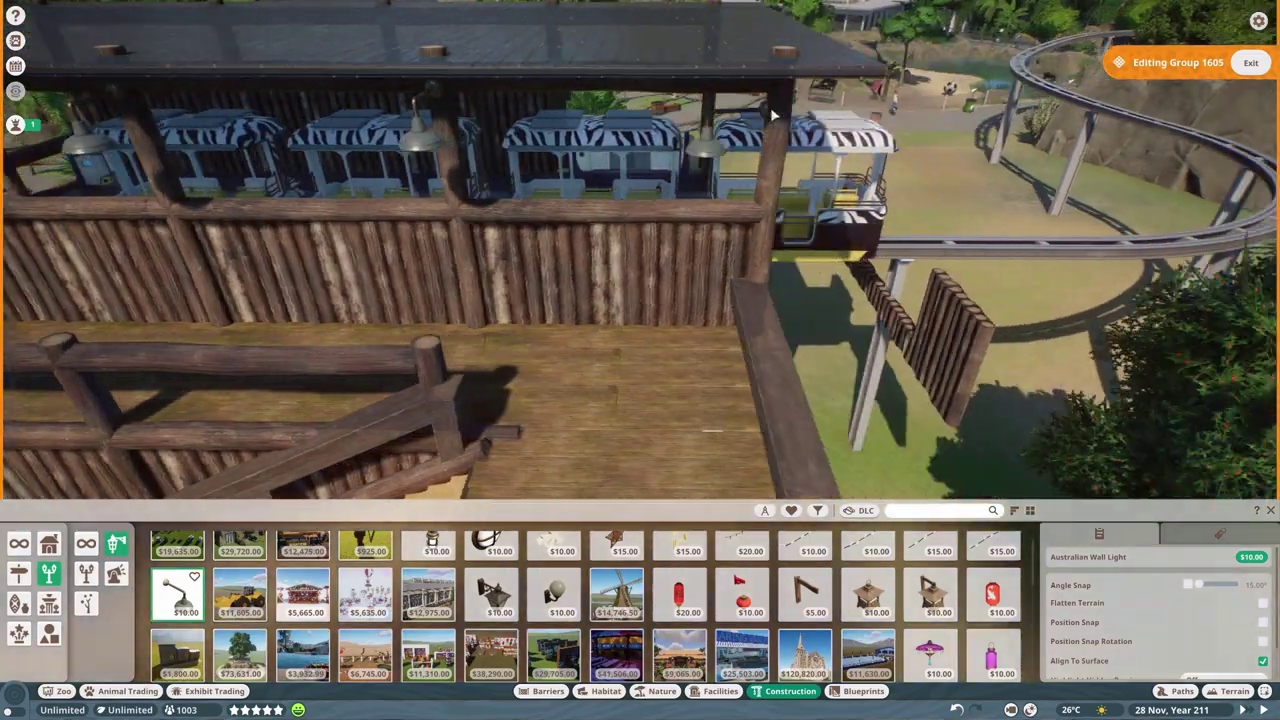
pyautogui.scroll(1, 660, 634)
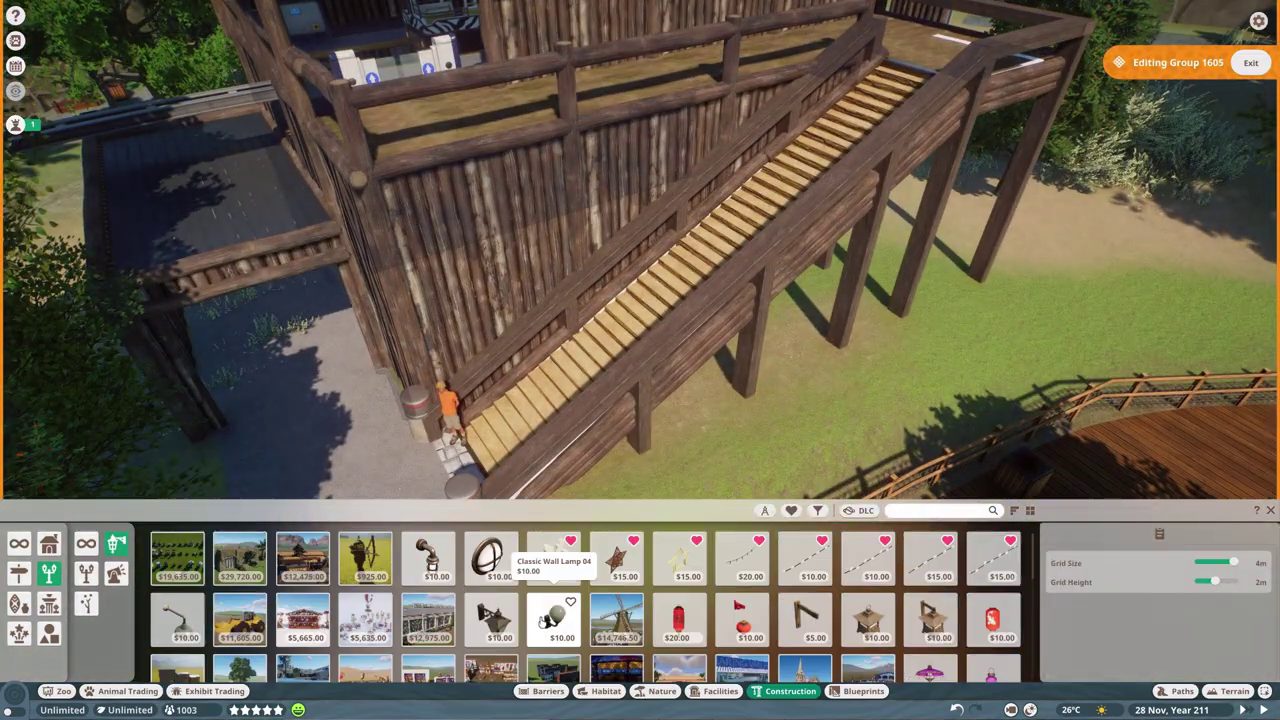
pyautogui.click(490, 557)
pyautogui.press('Escape')
# - Adjust the fence beside the path opening and build steps up from the boardwalk with Arctic Architecture Beam 4m pieces
pyautogui.click(548, 475)
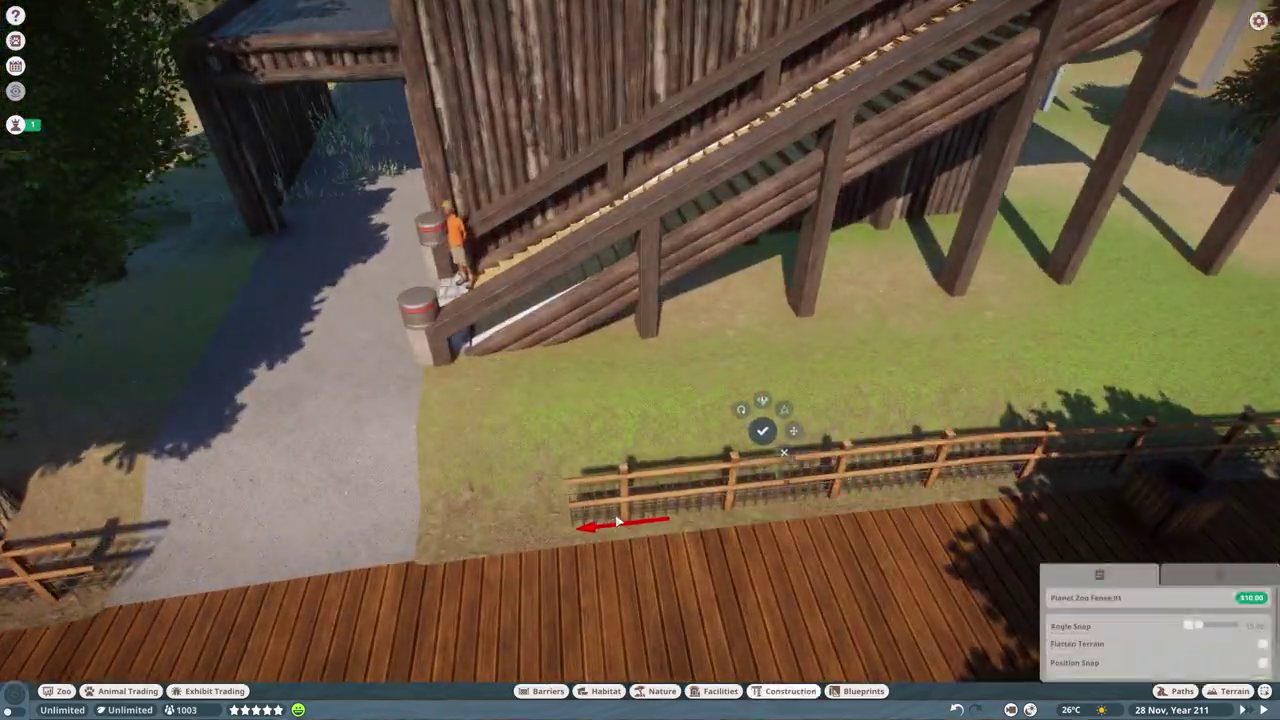
pyautogui.click(698, 365)
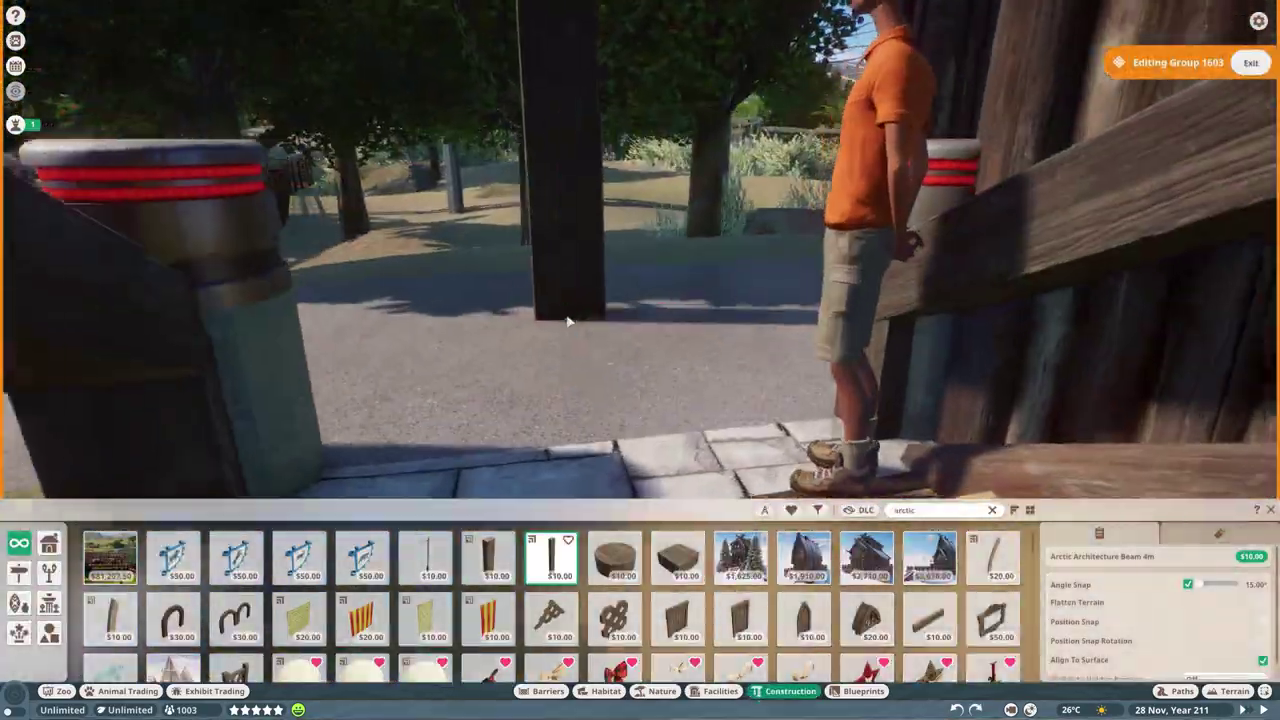
pyautogui.press('e')
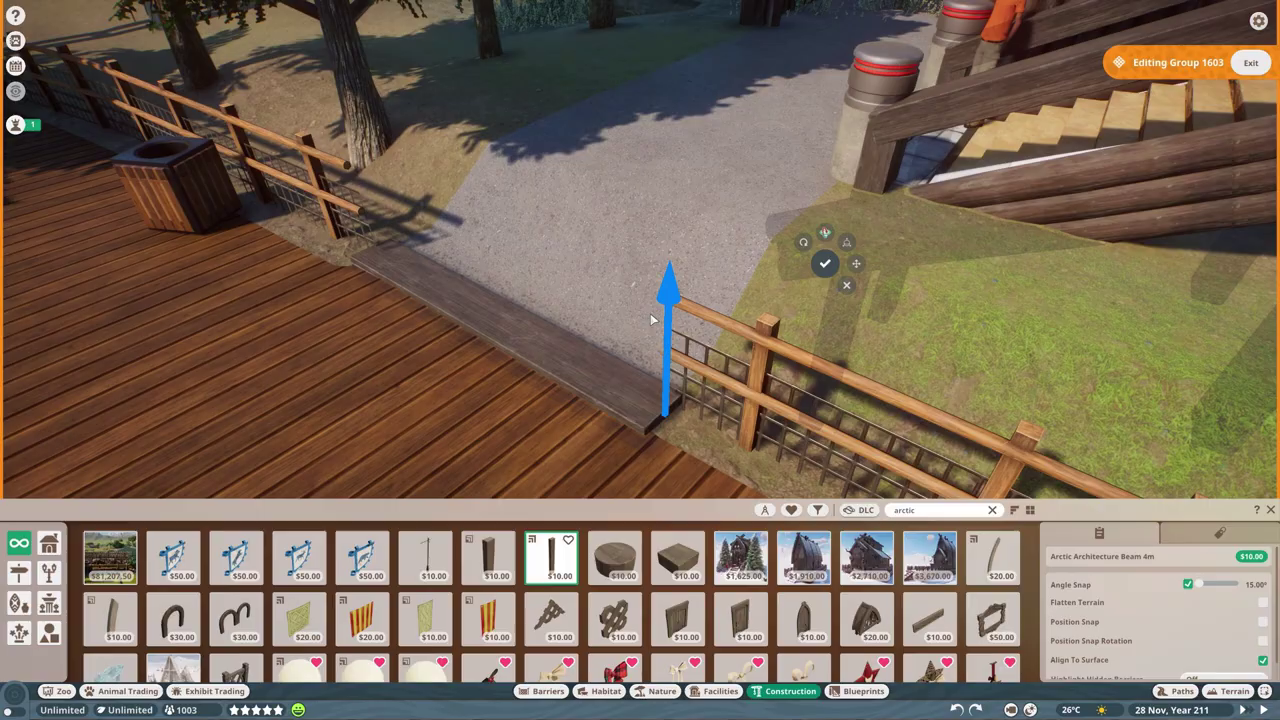
pyautogui.press('e')
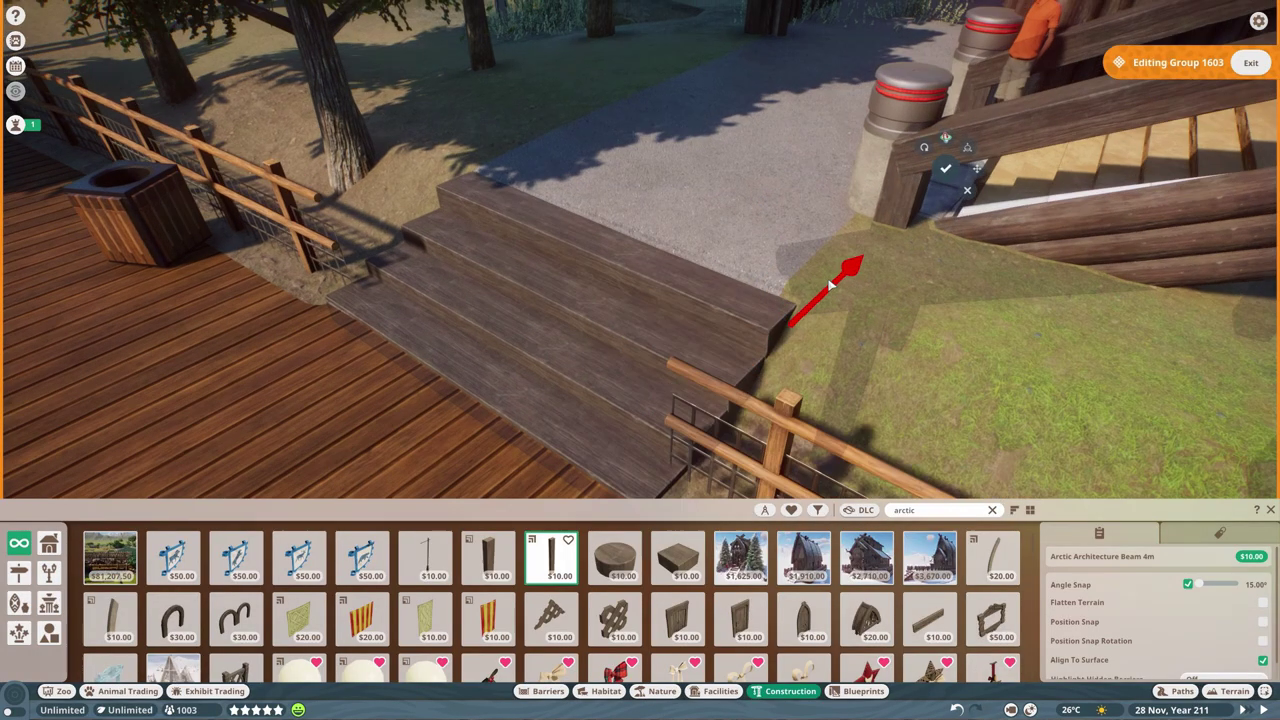
# - Deck over the path at the foot of the stairs with Arctic Architecture Beam 4m pieces, duplicating them in sets of four
pyautogui.press('e')
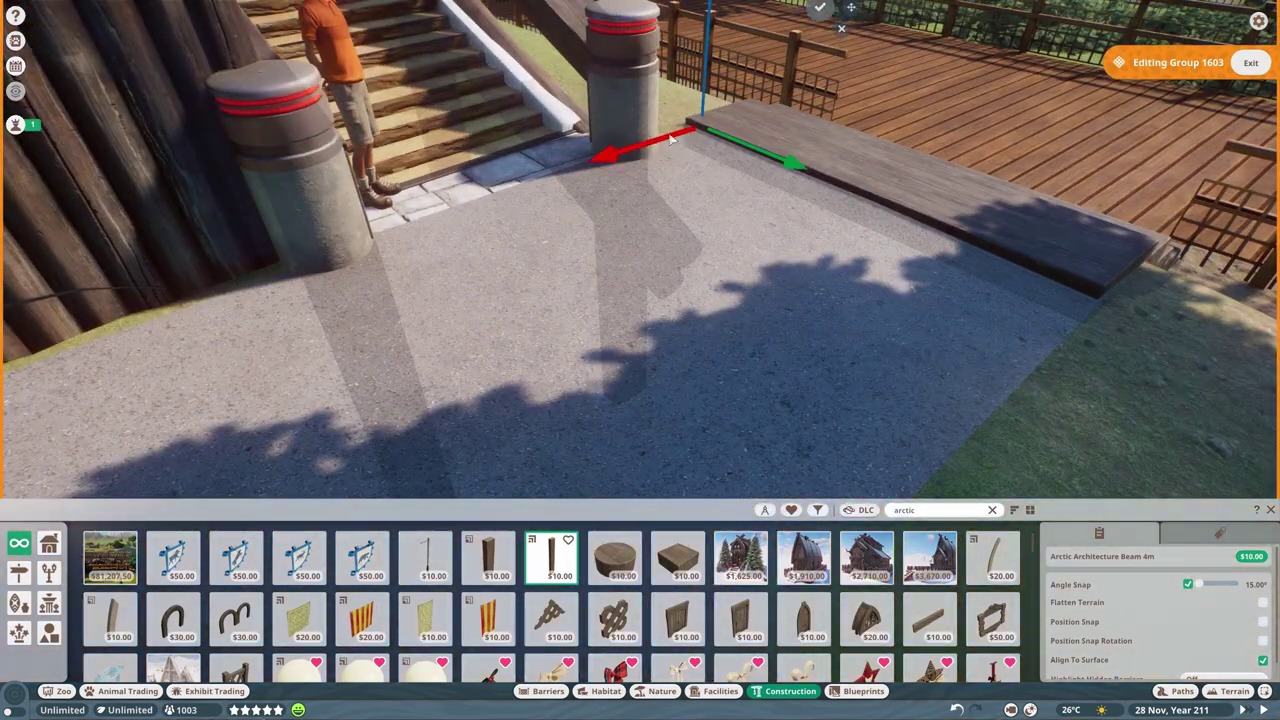
pyautogui.press('e')
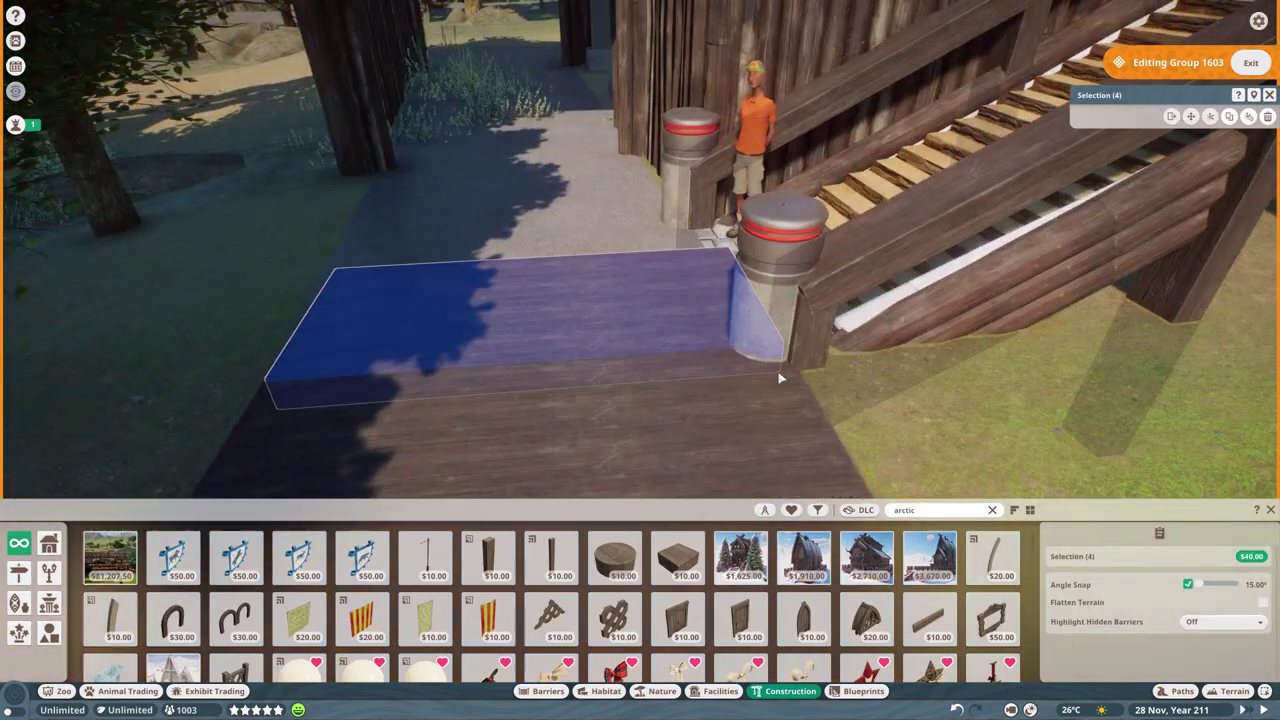
pyautogui.click(790, 340)
pyautogui.press('e')
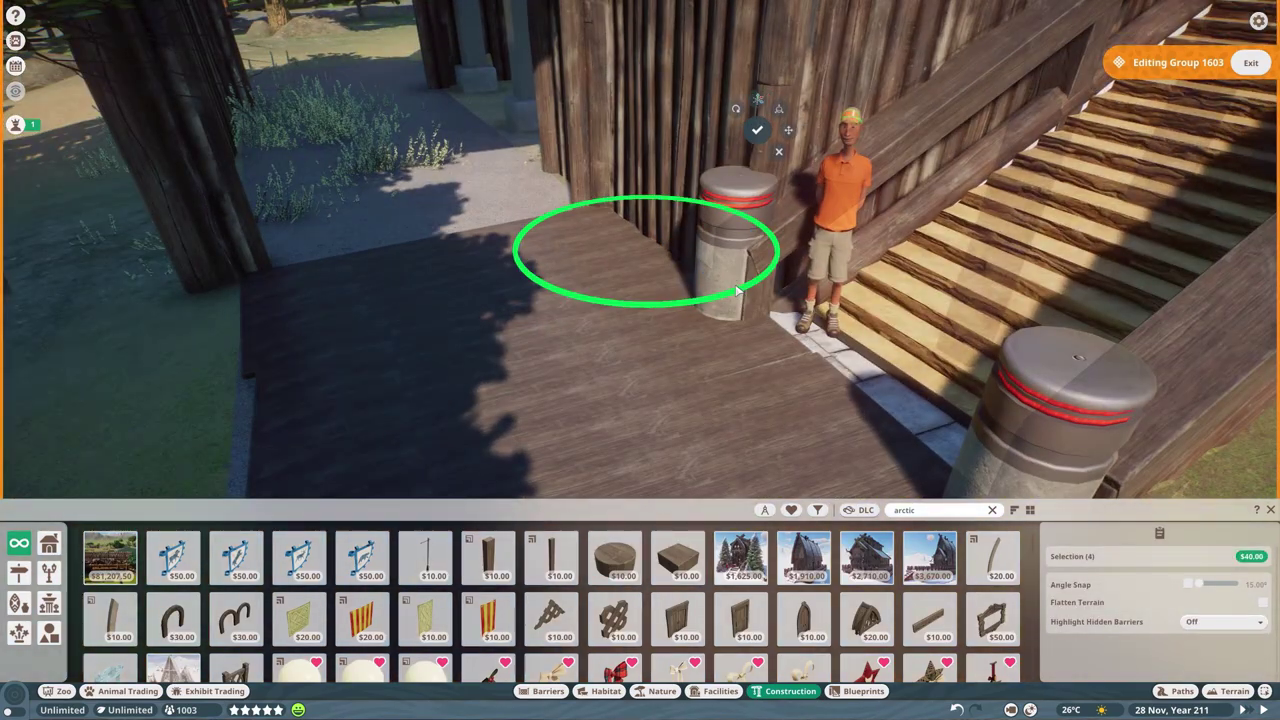
pyautogui.click(700, 228)
# - Edge both sides of the new wooden deck with raised Arctic Architecture Beam 4m pieces
pyautogui.press('e')
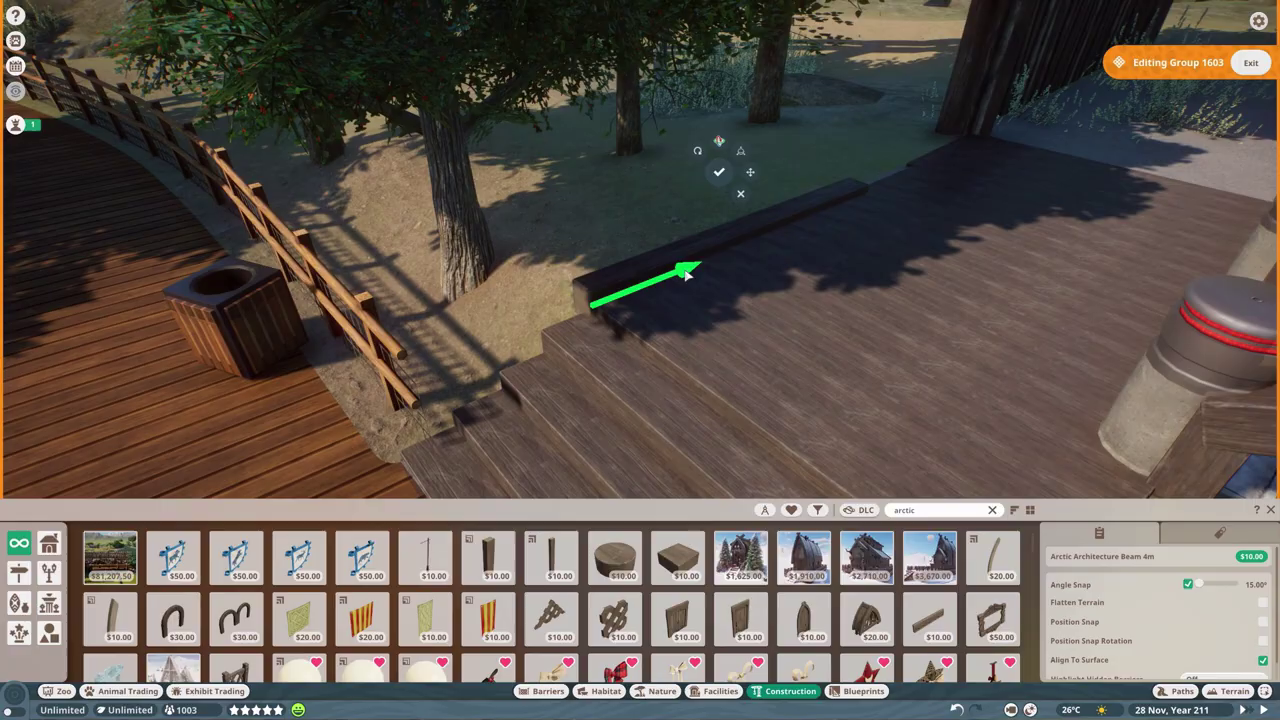
pyautogui.press('e')
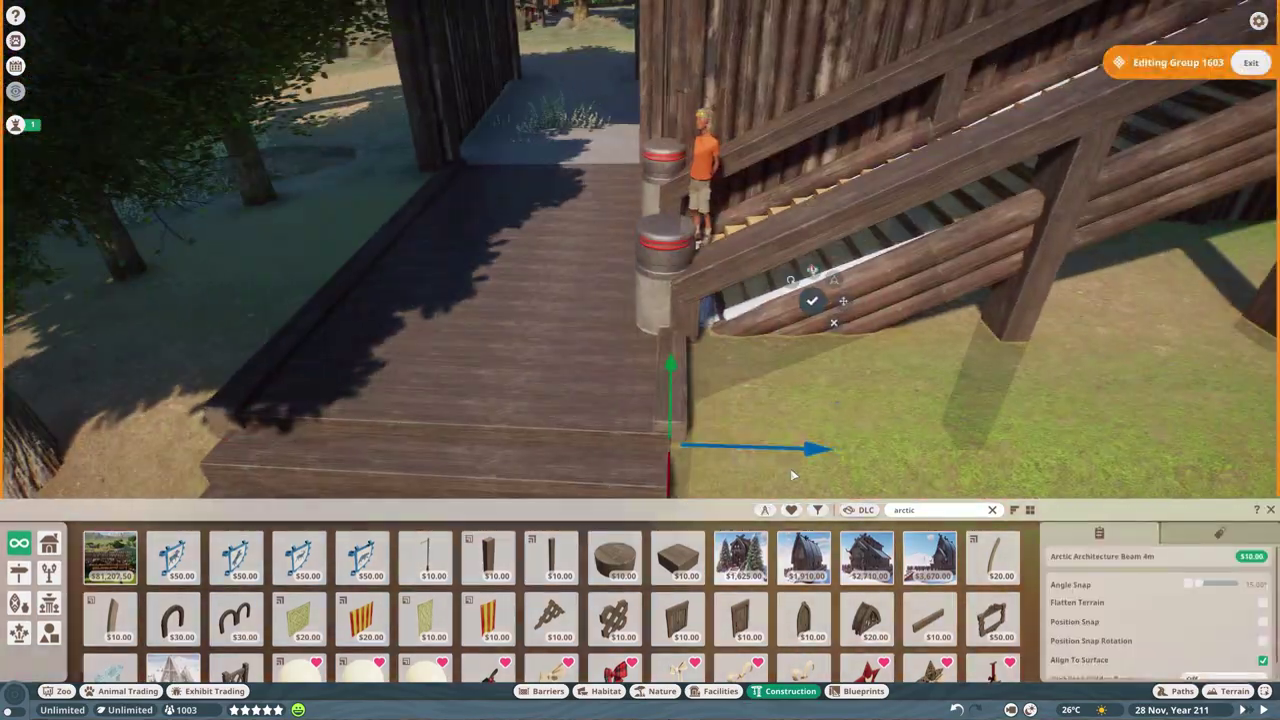
pyautogui.press('Tab')
pyautogui.press('e')
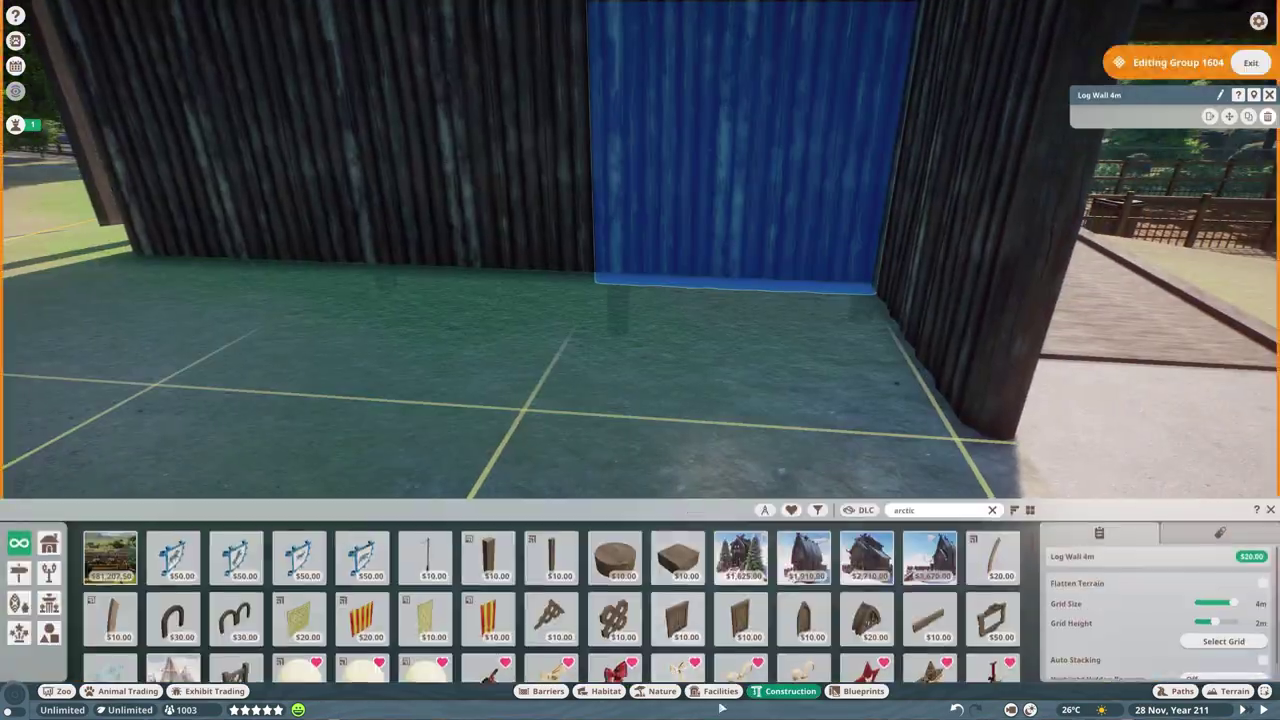
# - Place two Toilet Blocks side by side in place of the Log Wall 4m panels under the station
pyautogui.click(720, 691)
pyautogui.click(86, 632)
pyautogui.click(815, 617)
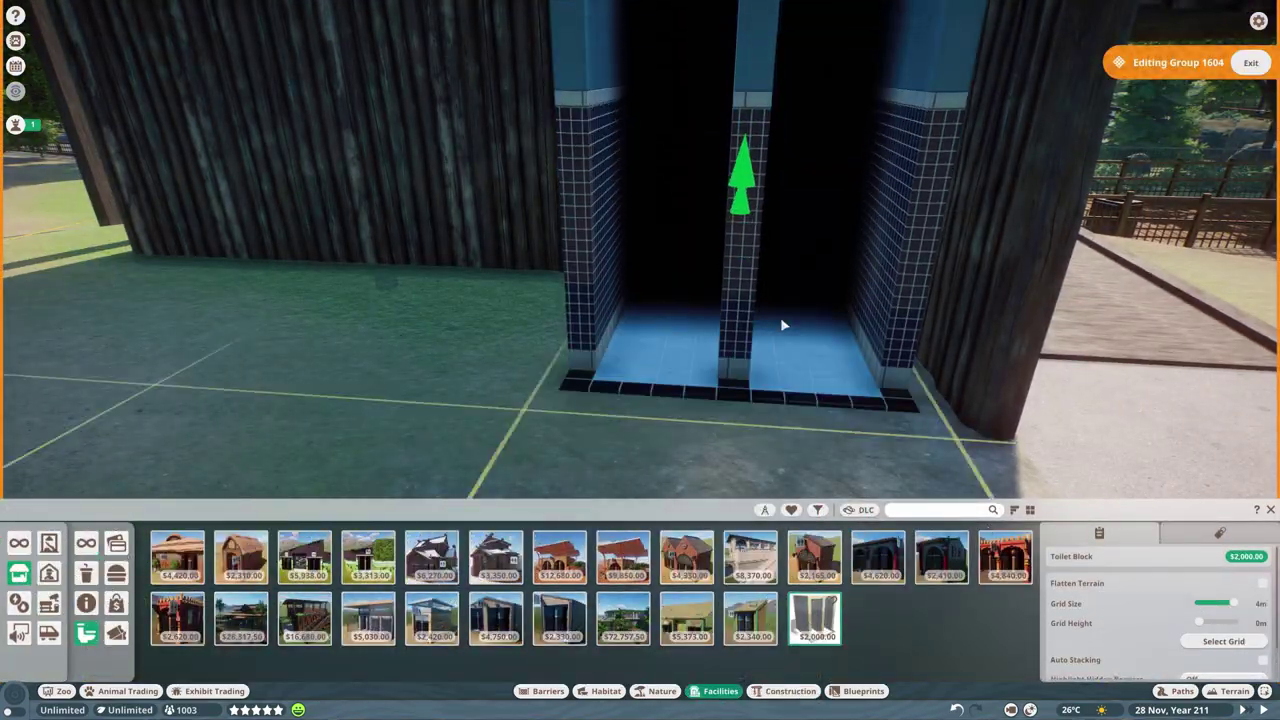
pyautogui.click(784, 325)
pyautogui.click(940, 360)
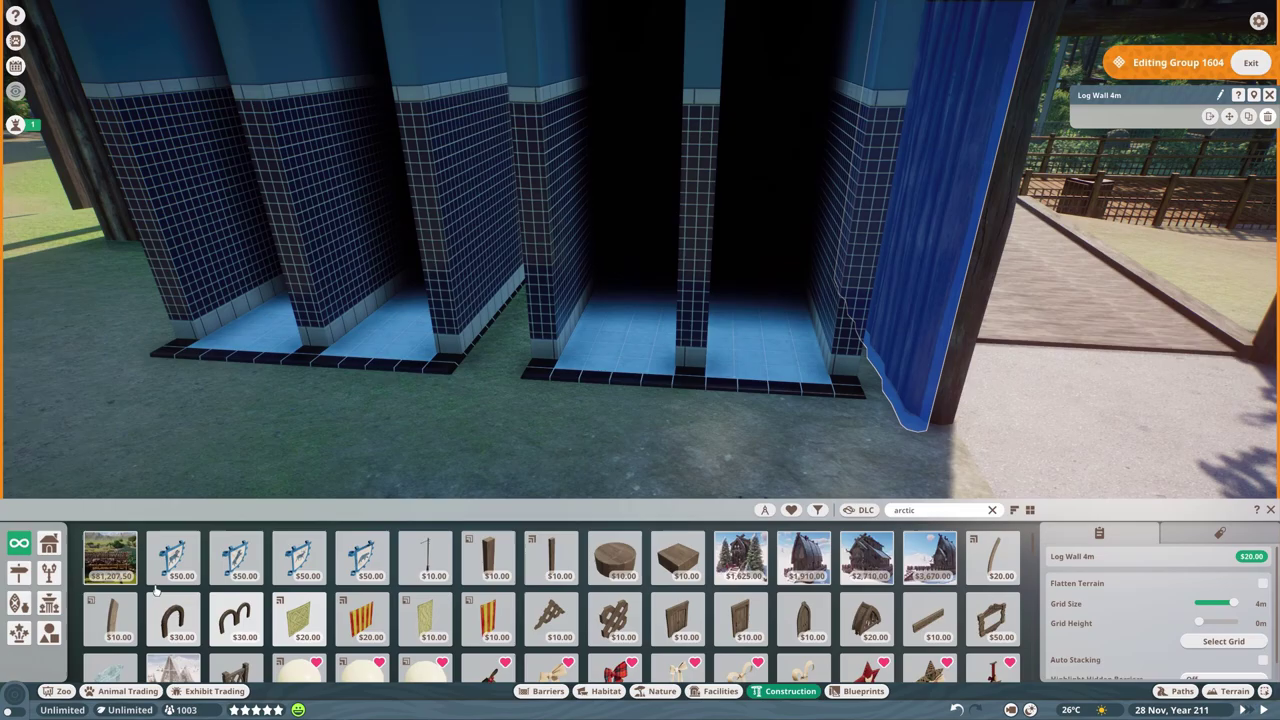
# - Frame the toilet openings under the station with log posts and log wall pieces across the top
pyautogui.press('s')
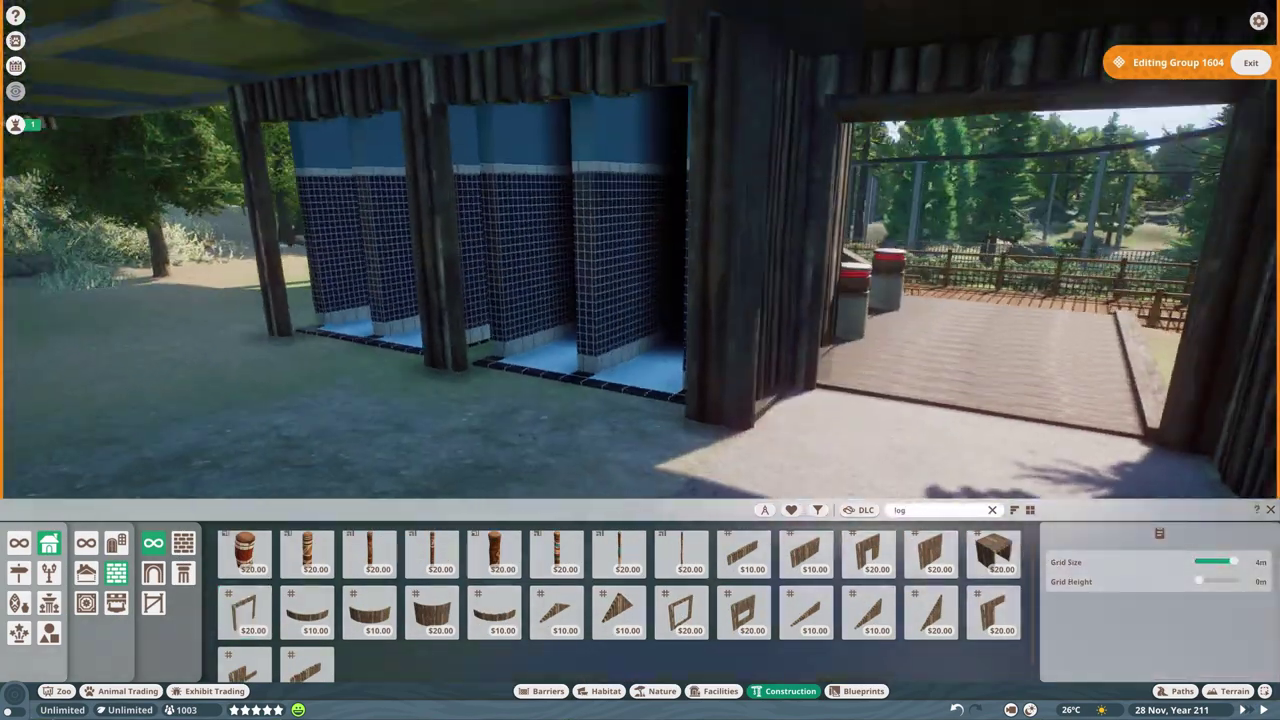
pyautogui.press('s')
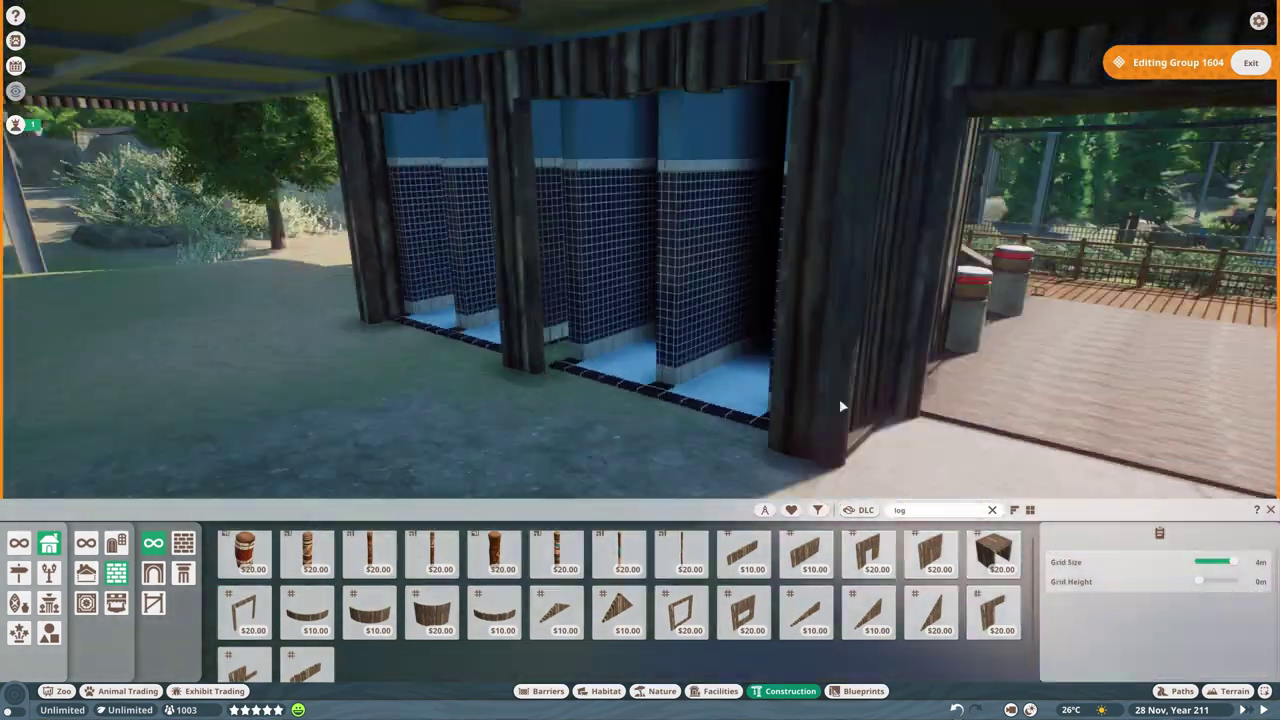
pyautogui.press('Escape')
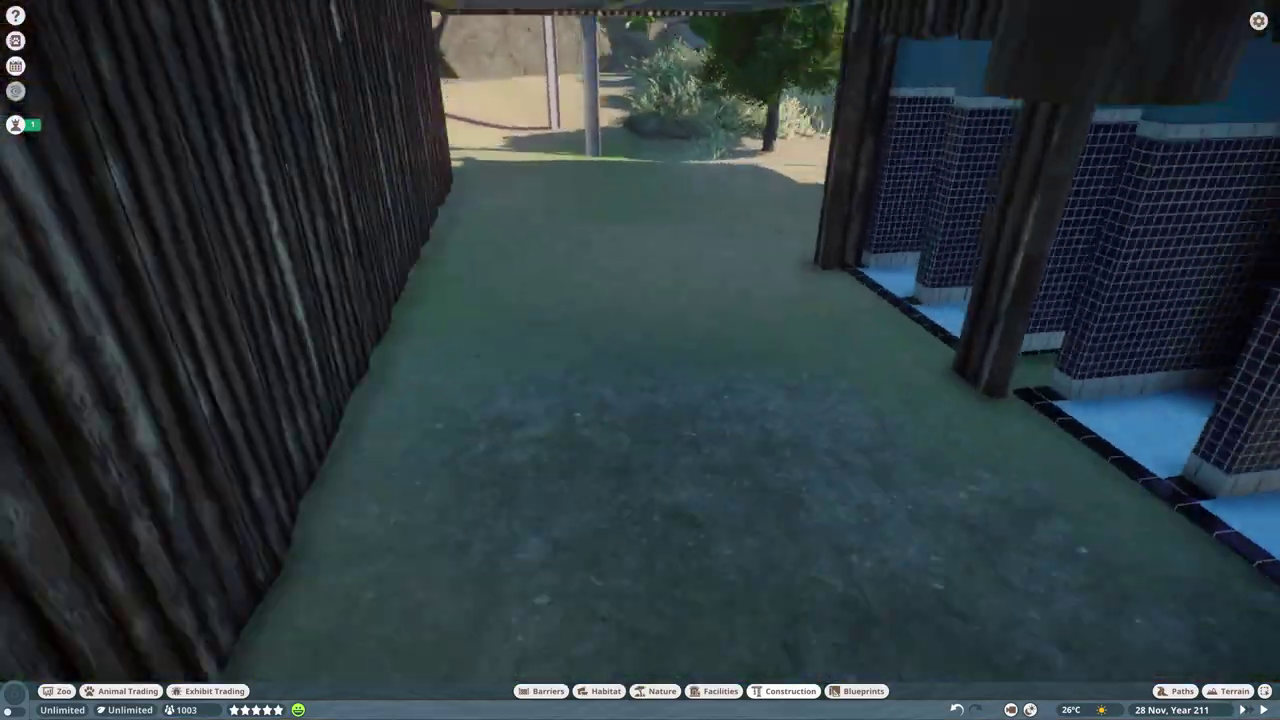
# - Enclose a low annex beneath the track at the station's end with Log Wall 4m panels
pyautogui.click(531, 300)
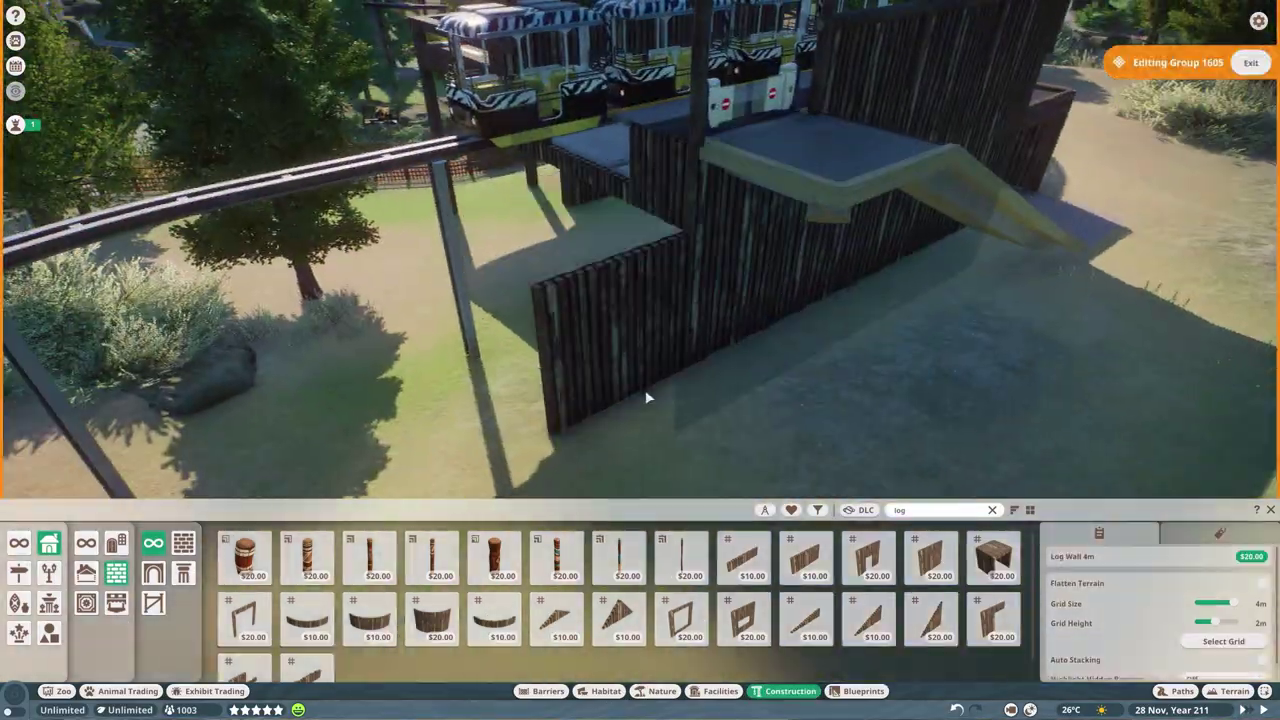
pyautogui.press('w')
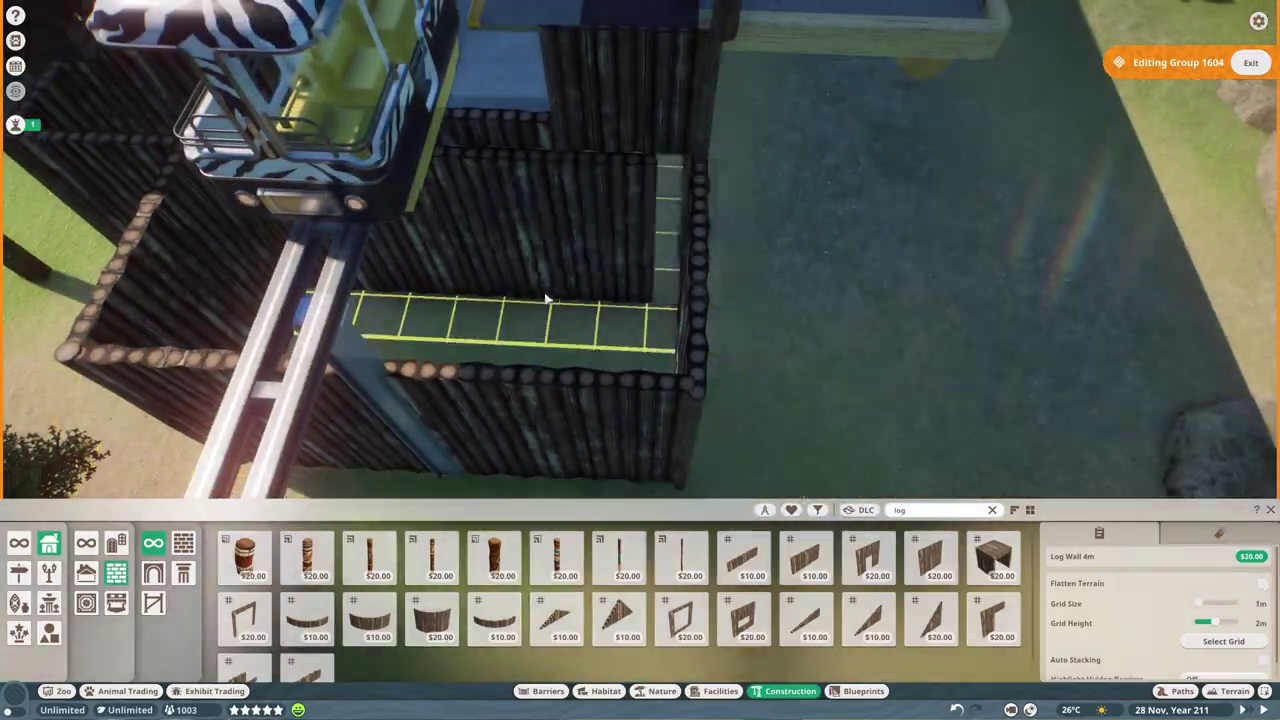
pyautogui.press('Escape')
# - Trim the annex's roof edges and corners with Log Wall Log 4m pieces
pyautogui.click(797, 370)
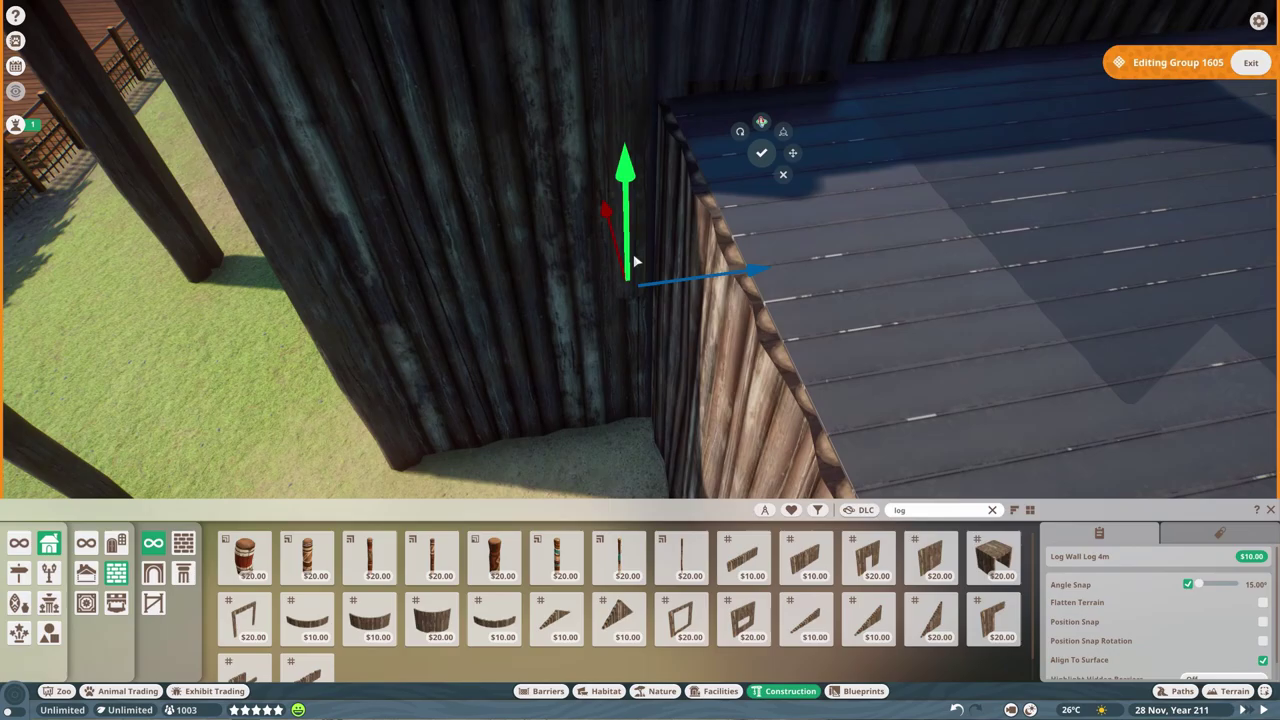
pyautogui.moveTo(633, 262); pyautogui.dragTo(694, 277)
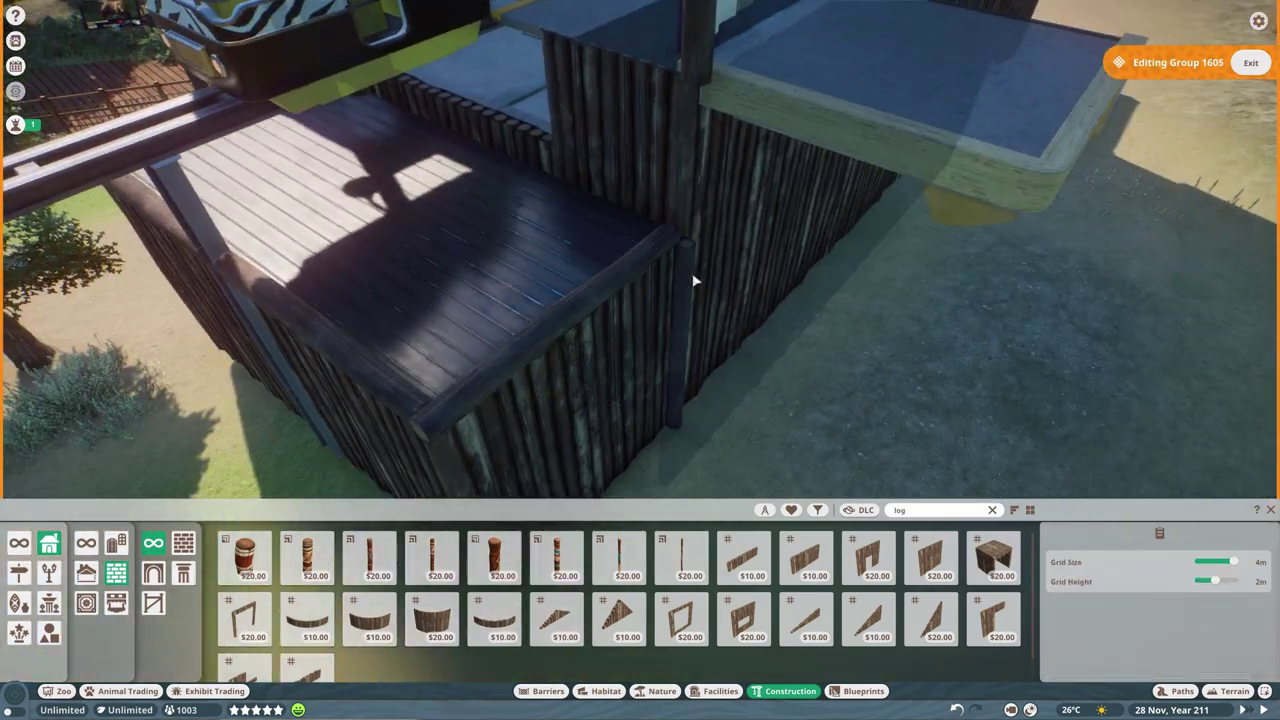
pyautogui.click(729, 323)
pyautogui.moveTo(729, 323); pyautogui.dragTo(623, 323)
# - Smooth the terrain around the base of the log annex under the track
pyautogui.click(597, 343)
pyautogui.press('t')
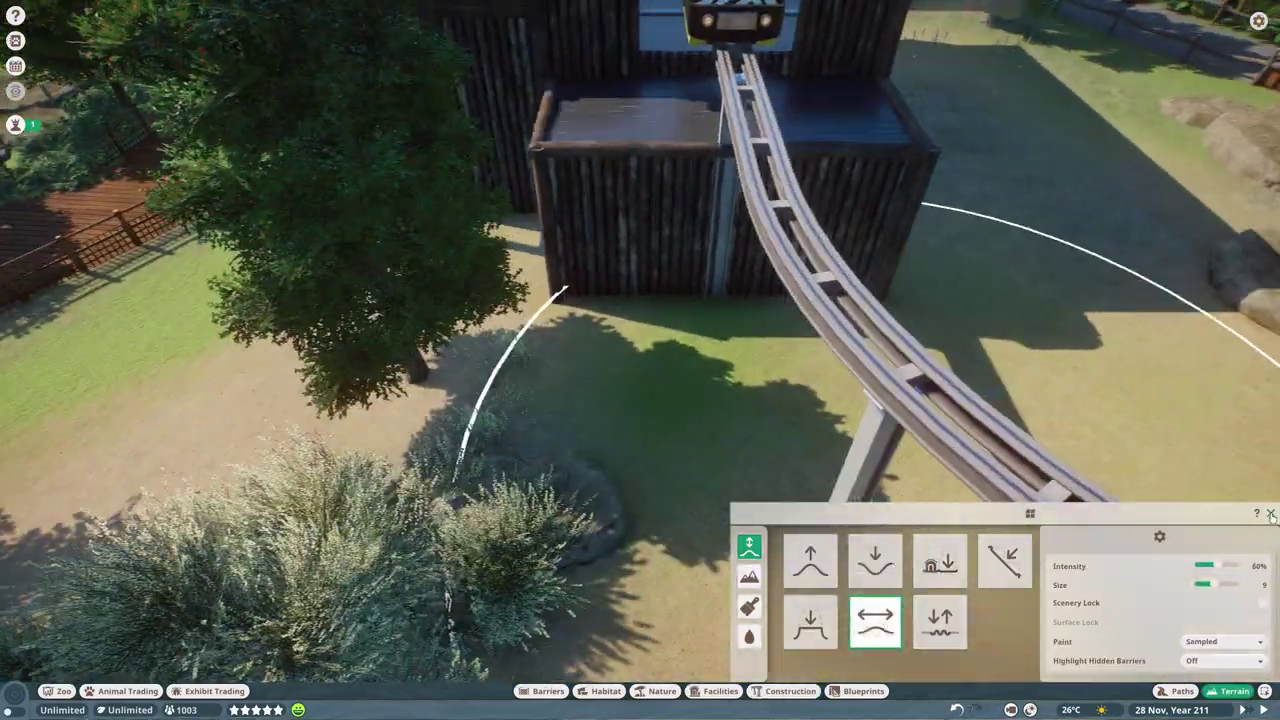
pyautogui.click(1271, 514)
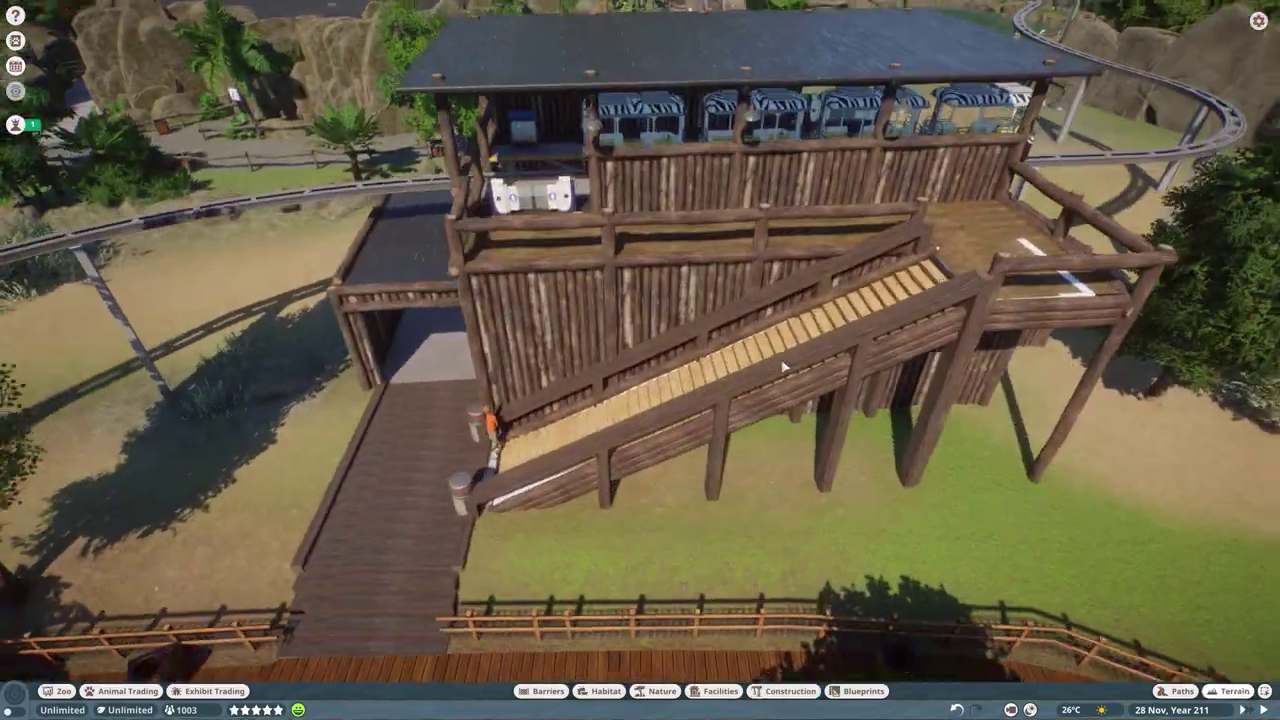
# - Fit a copy of the queue stairs' outer railing, side logs and support posts along the outer side of the exit stairs
pyautogui.click(800, 222)
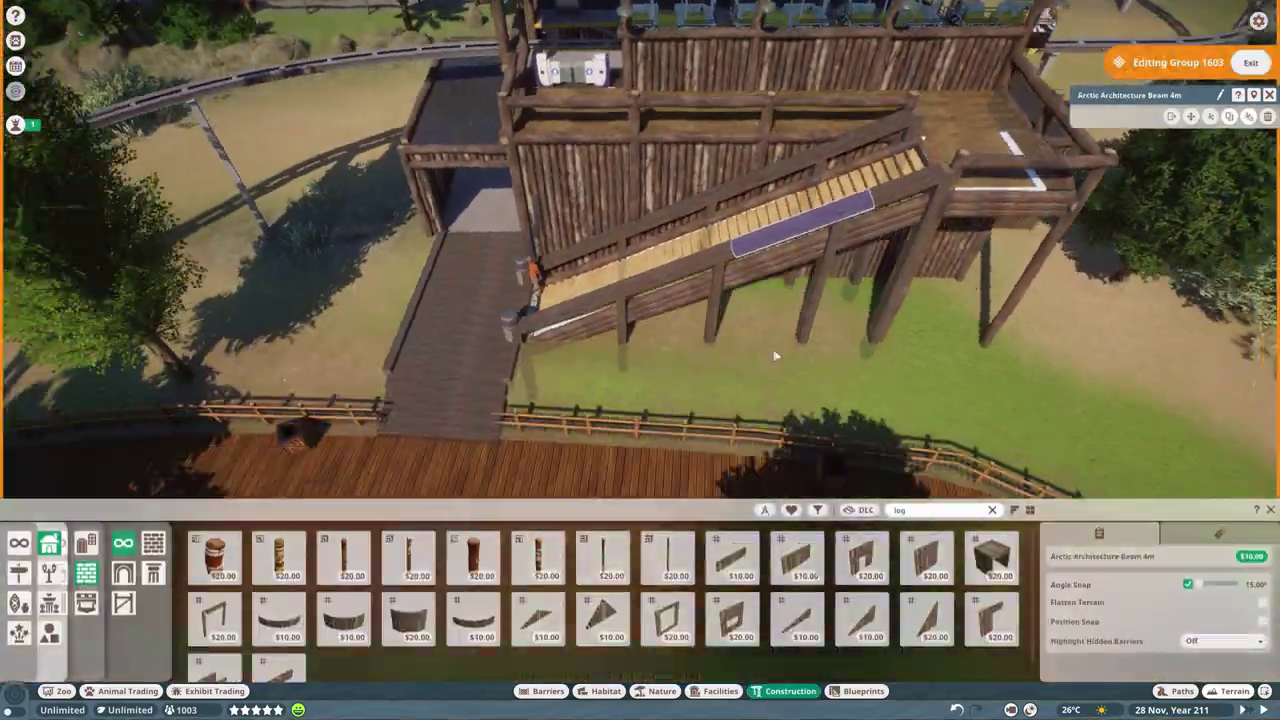
pyautogui.scroll(2, 775, 355)
pyautogui.keyDown('ctrl'); pyautogui.click(820, 254); pyautogui.keyUp('ctrl')
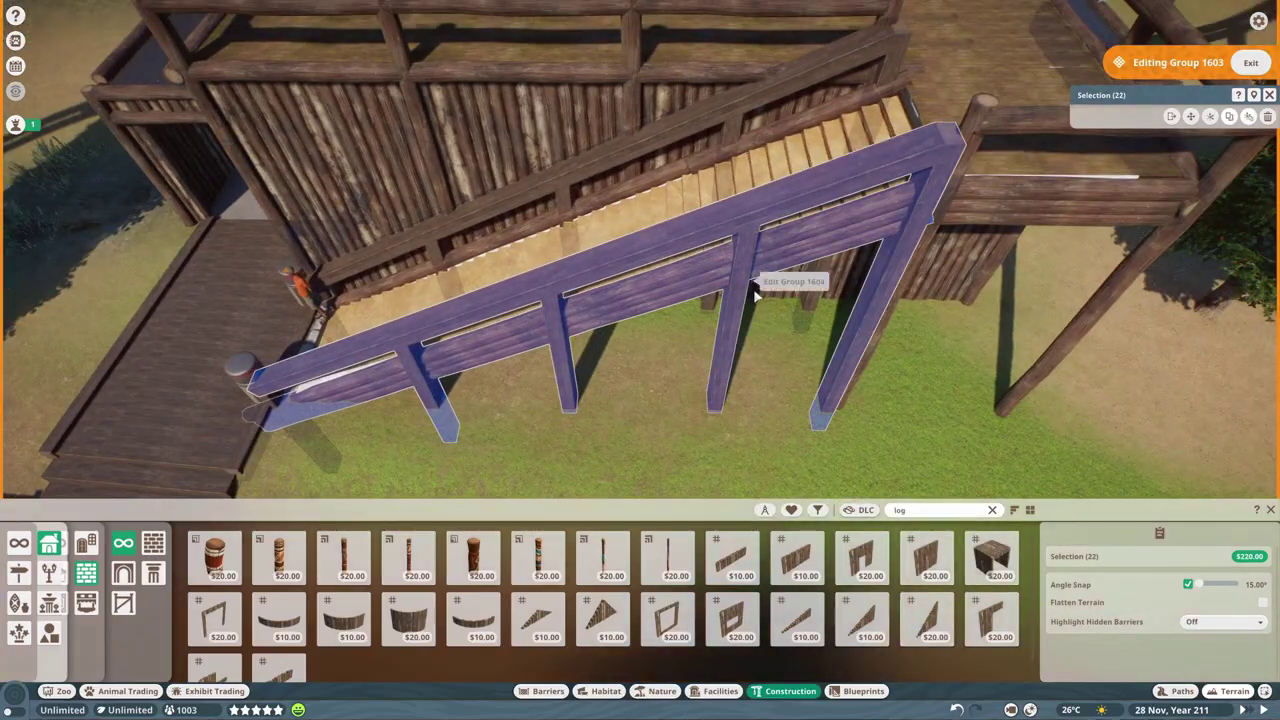
pyautogui.click(1190, 117)
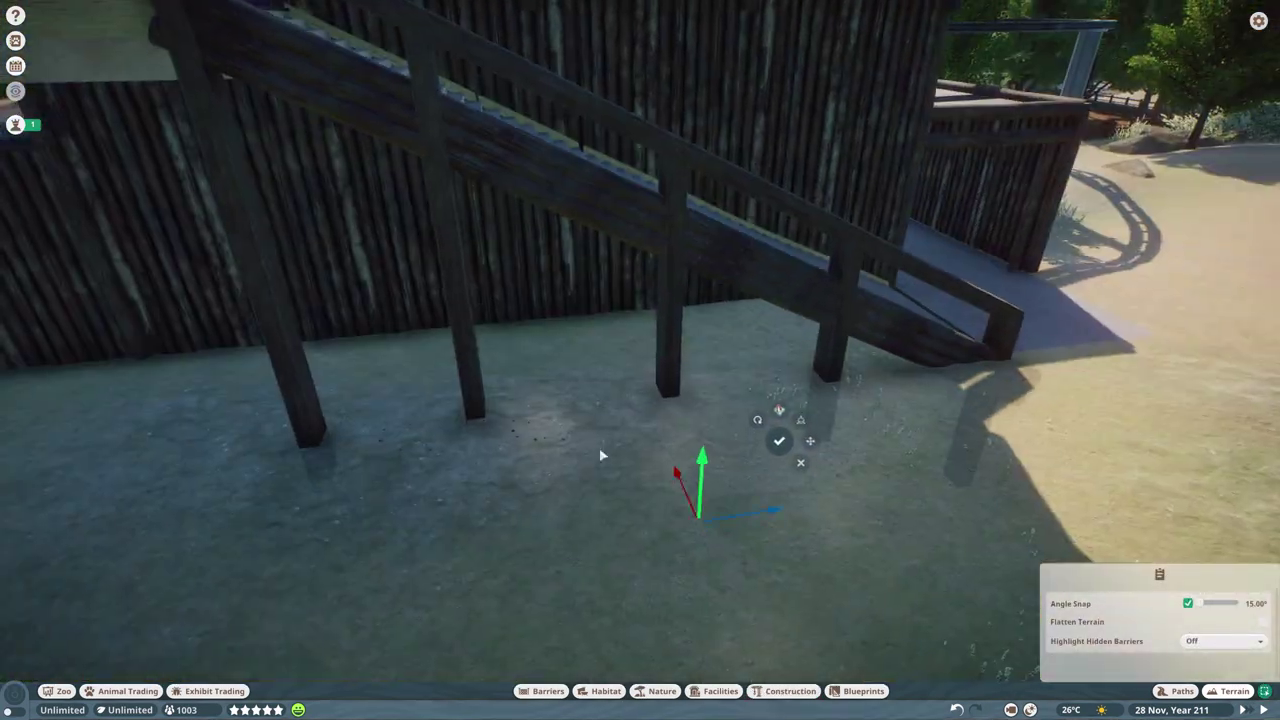
pyautogui.press('e')
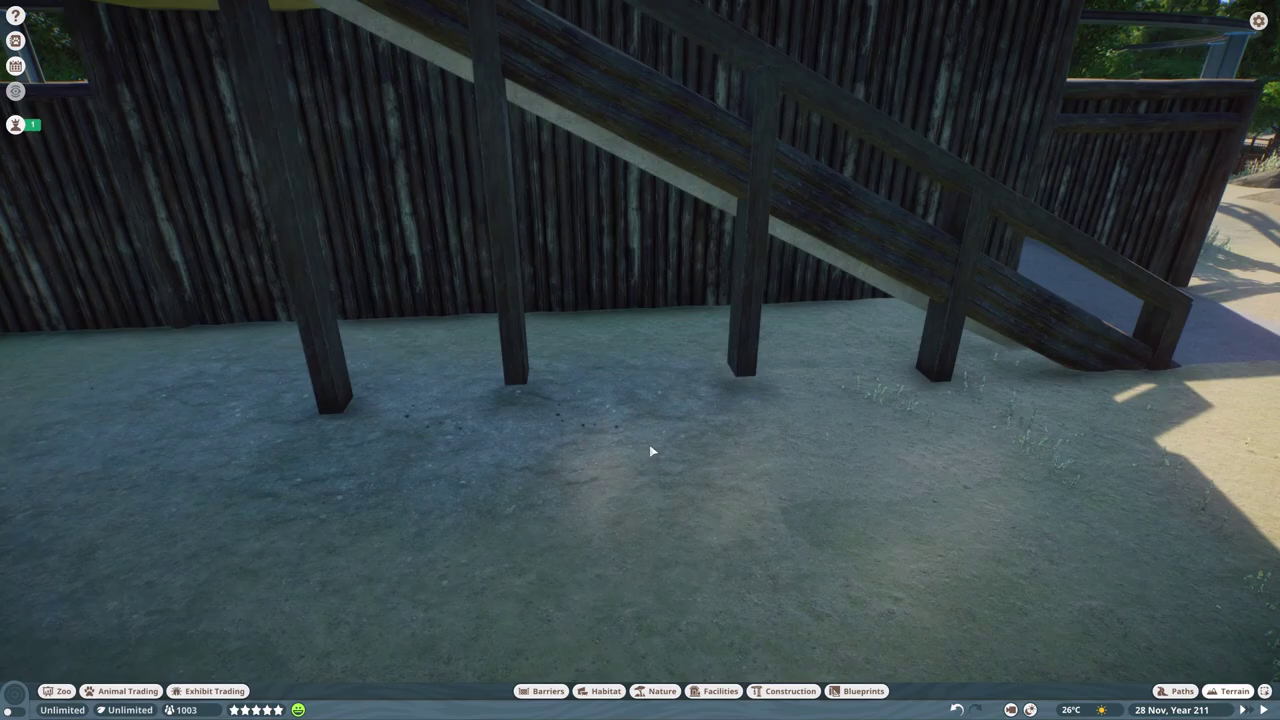
pyautogui.press('e')
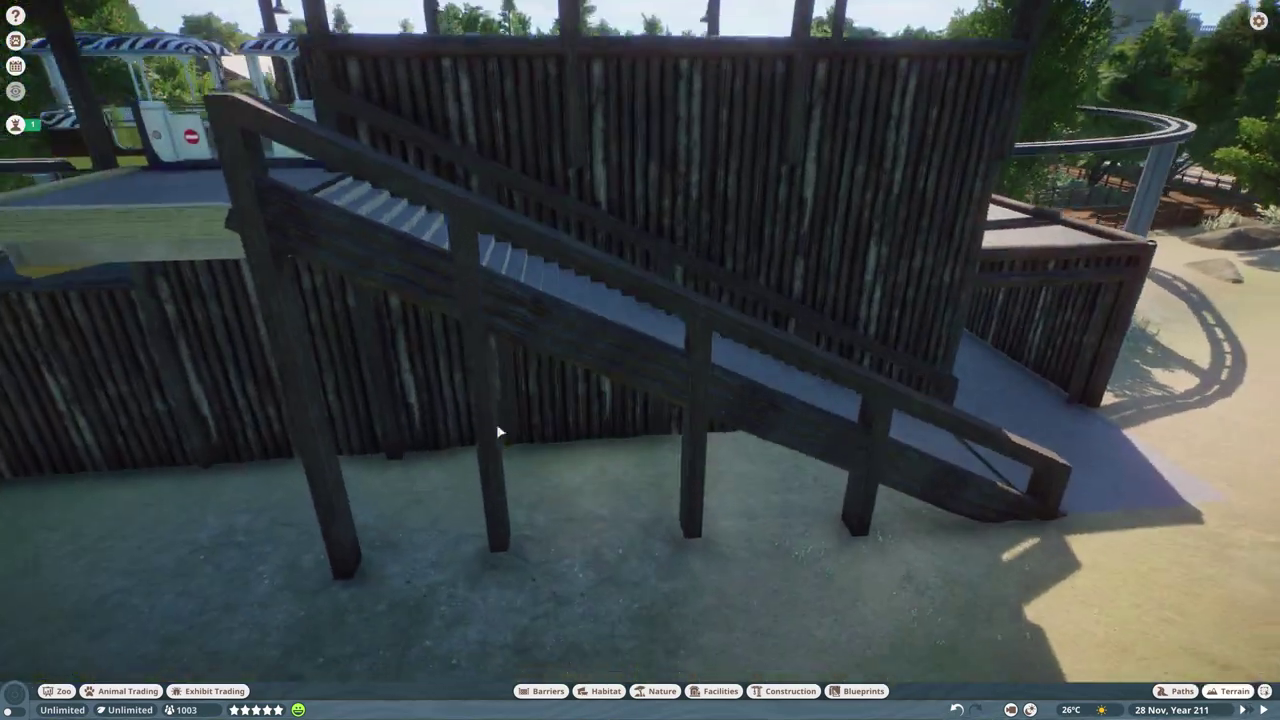
# - Clad the open edges of the exit platform with stacked Log Wall Log 4m pieces turned to follow each side
pyautogui.click(538, 370)
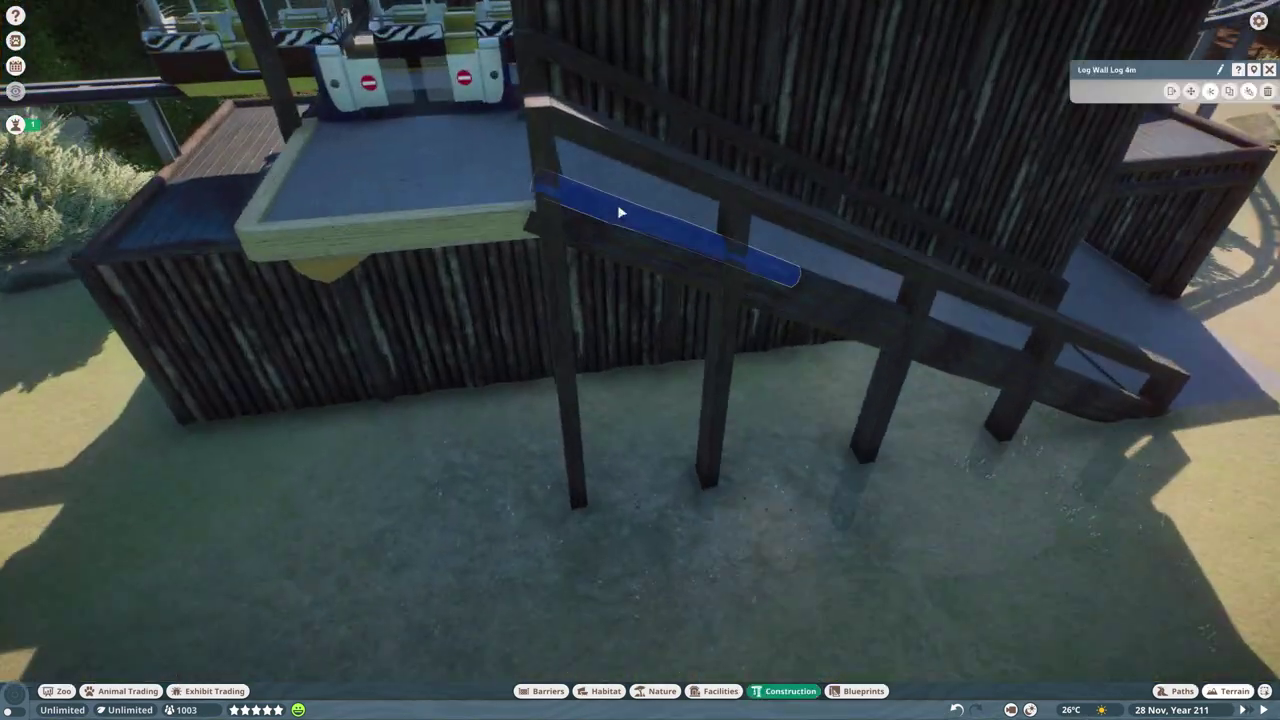
pyautogui.click(617, 204)
pyautogui.press('e')
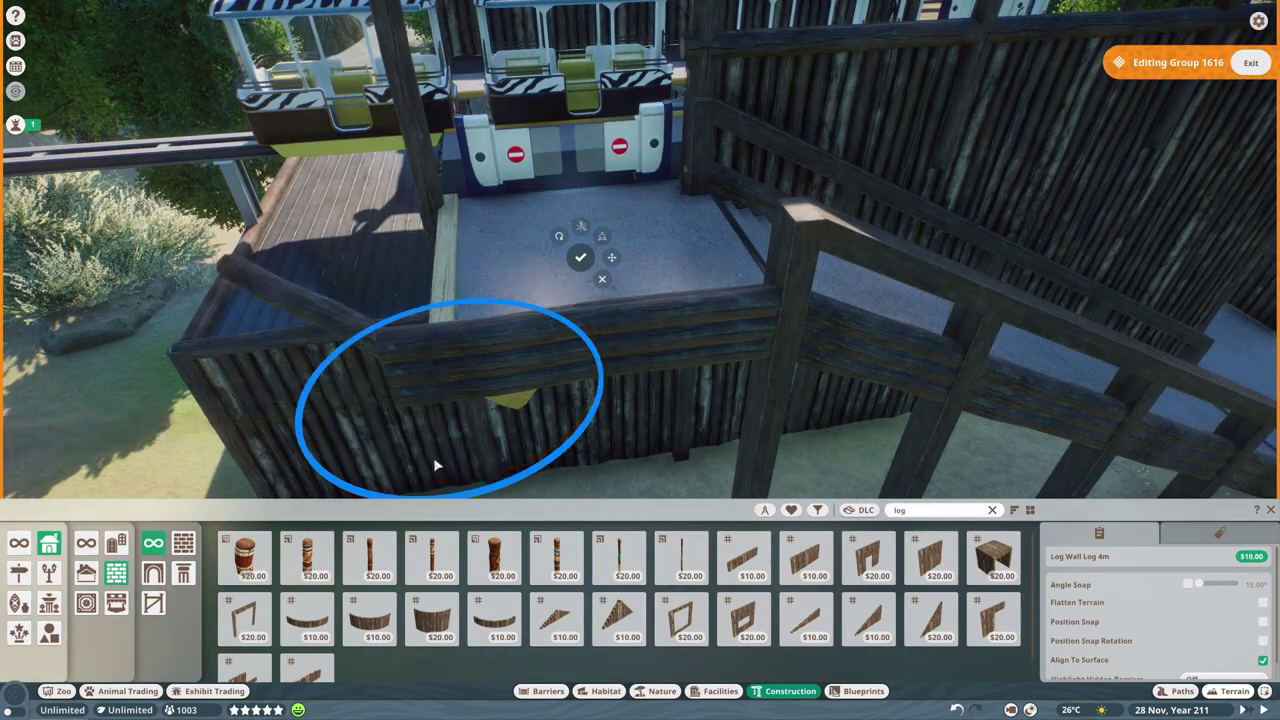
pyautogui.press('e')
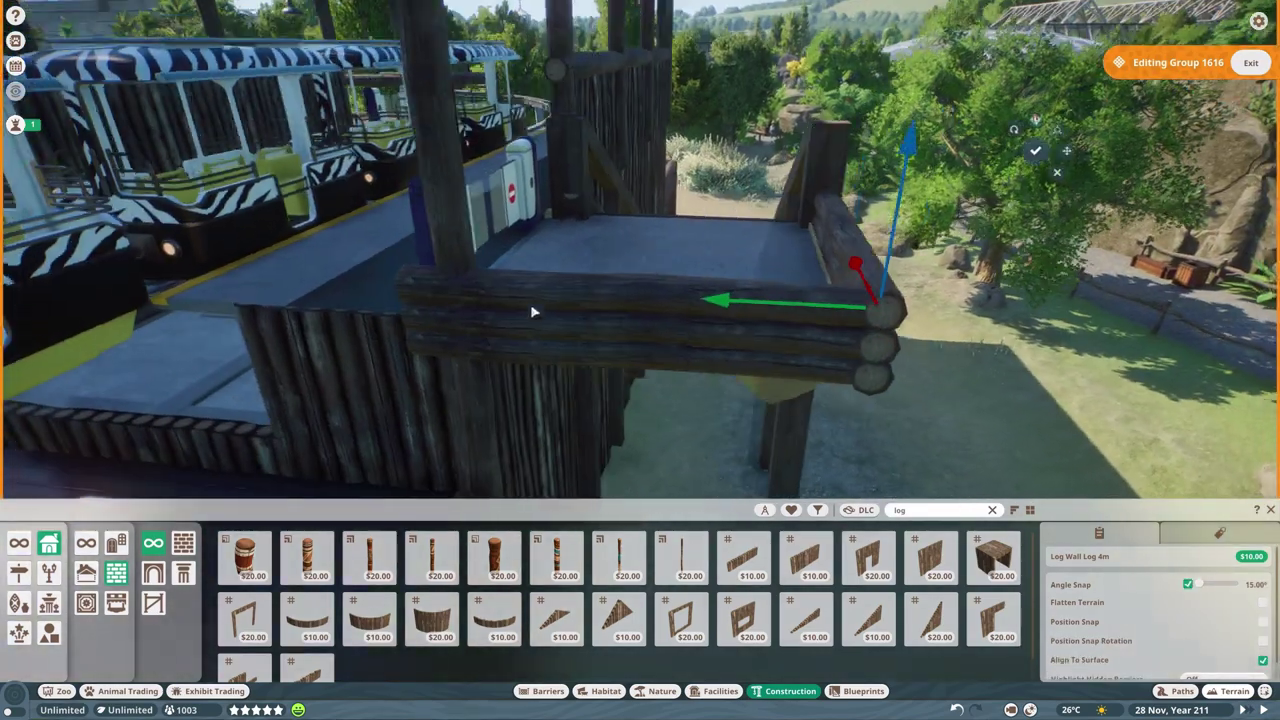
pyautogui.press('e')
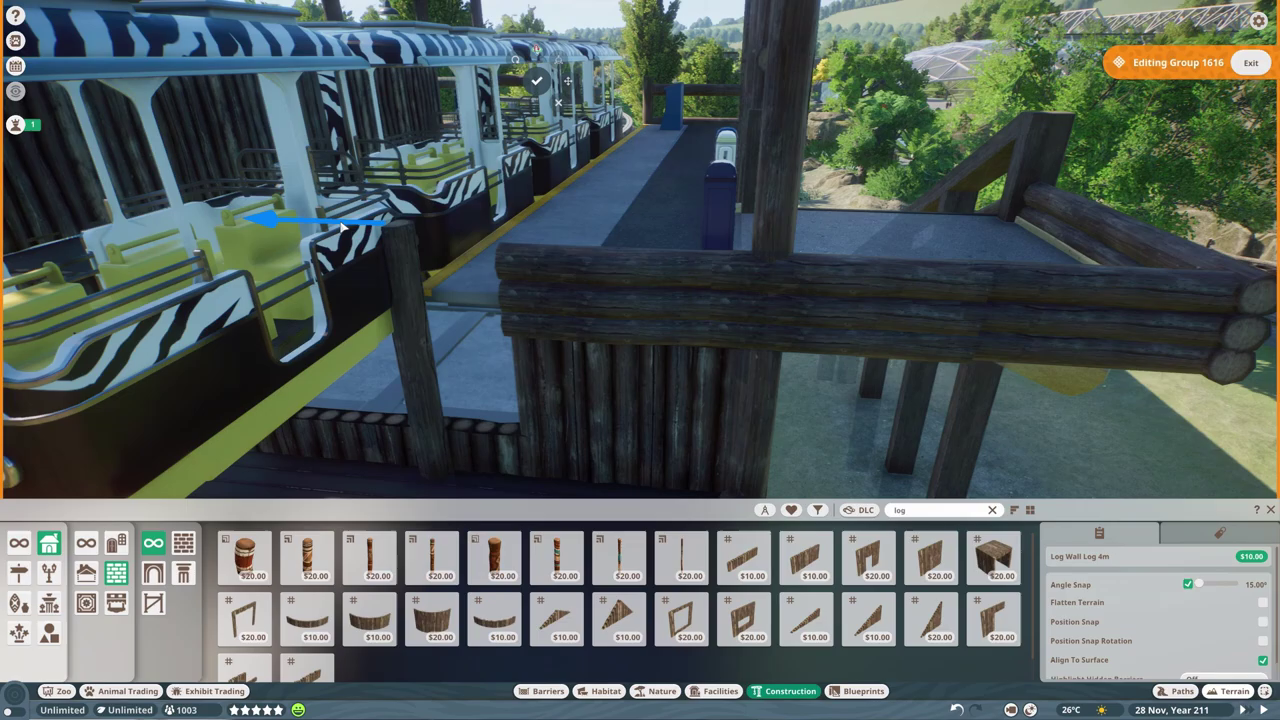
# - Stand upright posts at the exit platform's end and outer corner, and add a handrail above its log edging
pyautogui.click(793, 345)
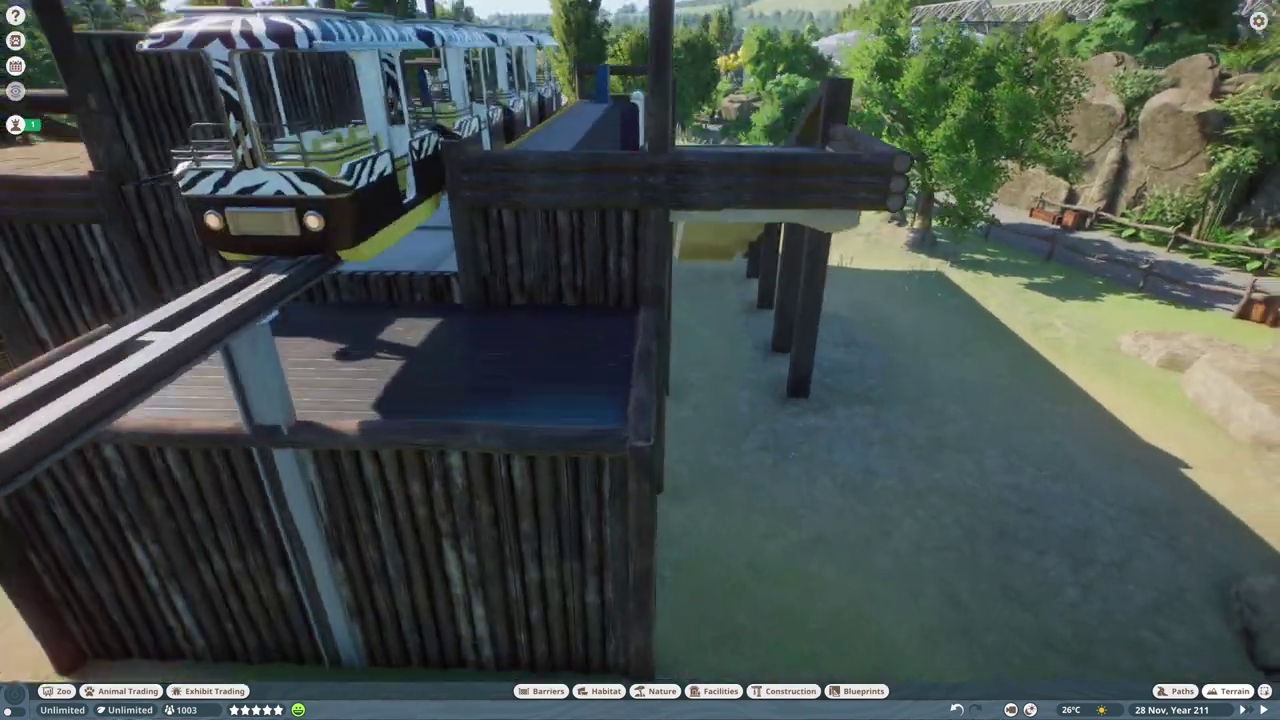
pyautogui.click(793, 404)
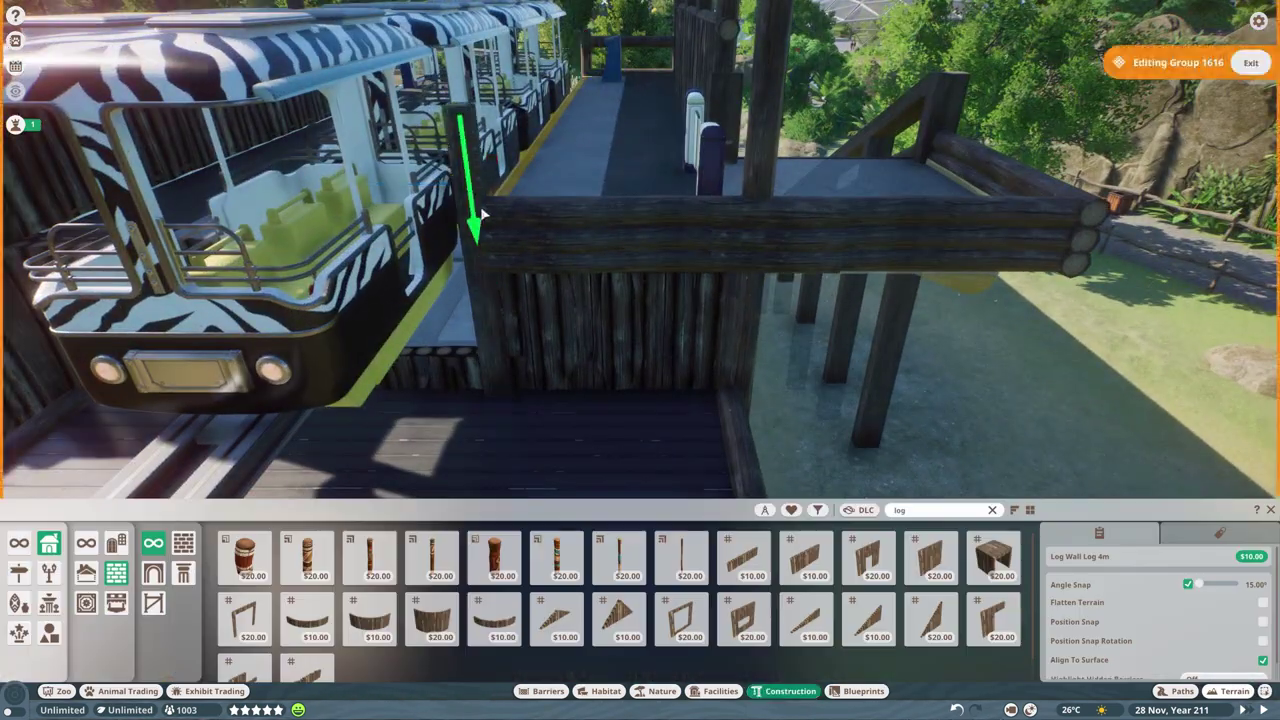
pyautogui.click(576, 147)
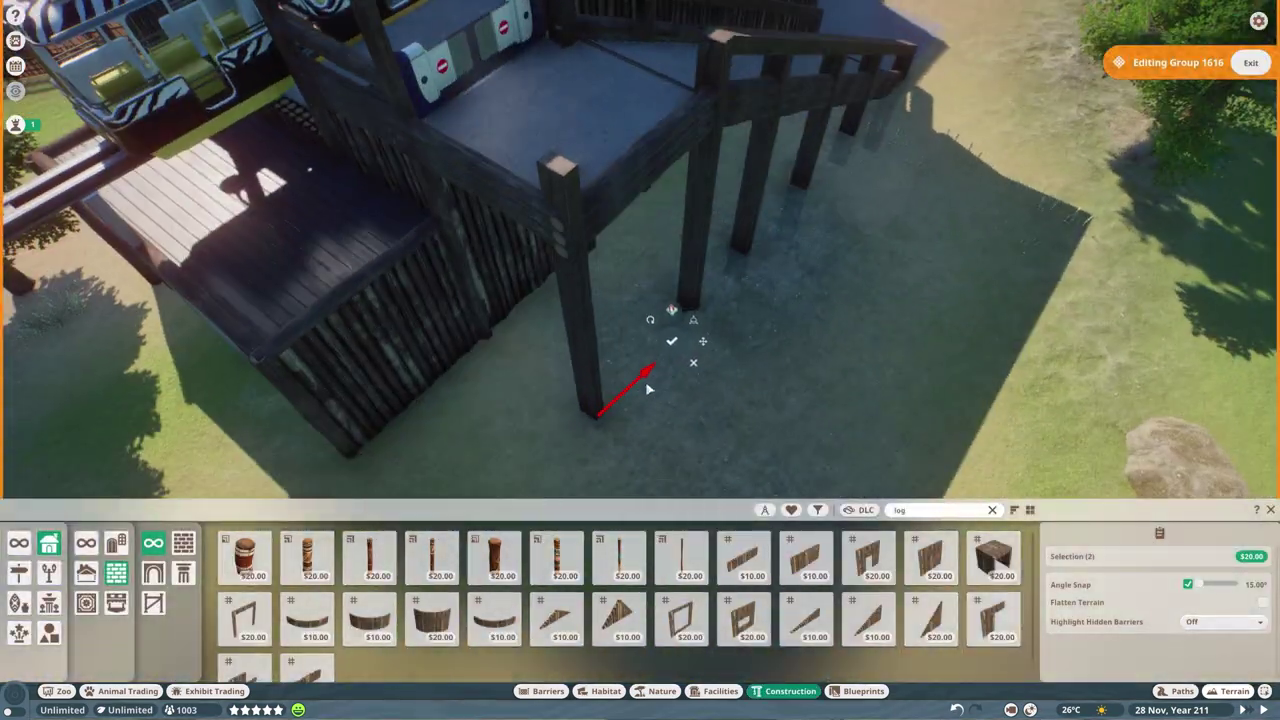
pyautogui.click(752, 134)
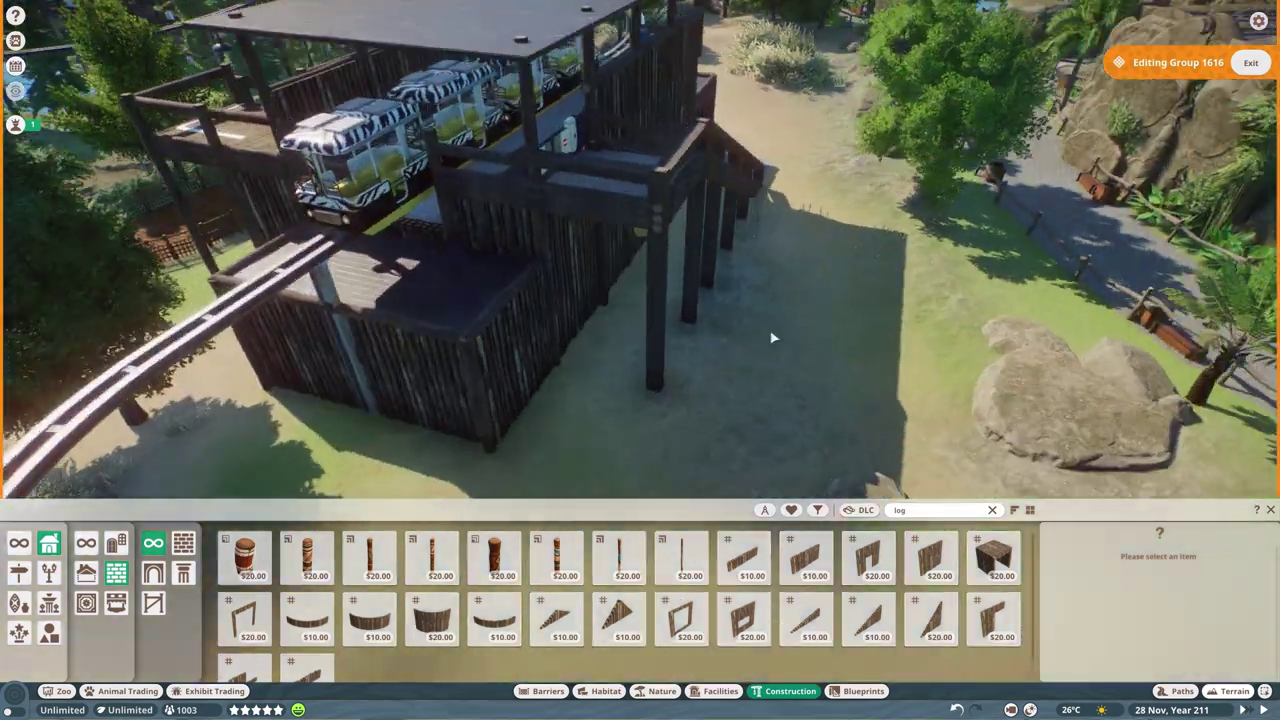
pyautogui.press('Escape')
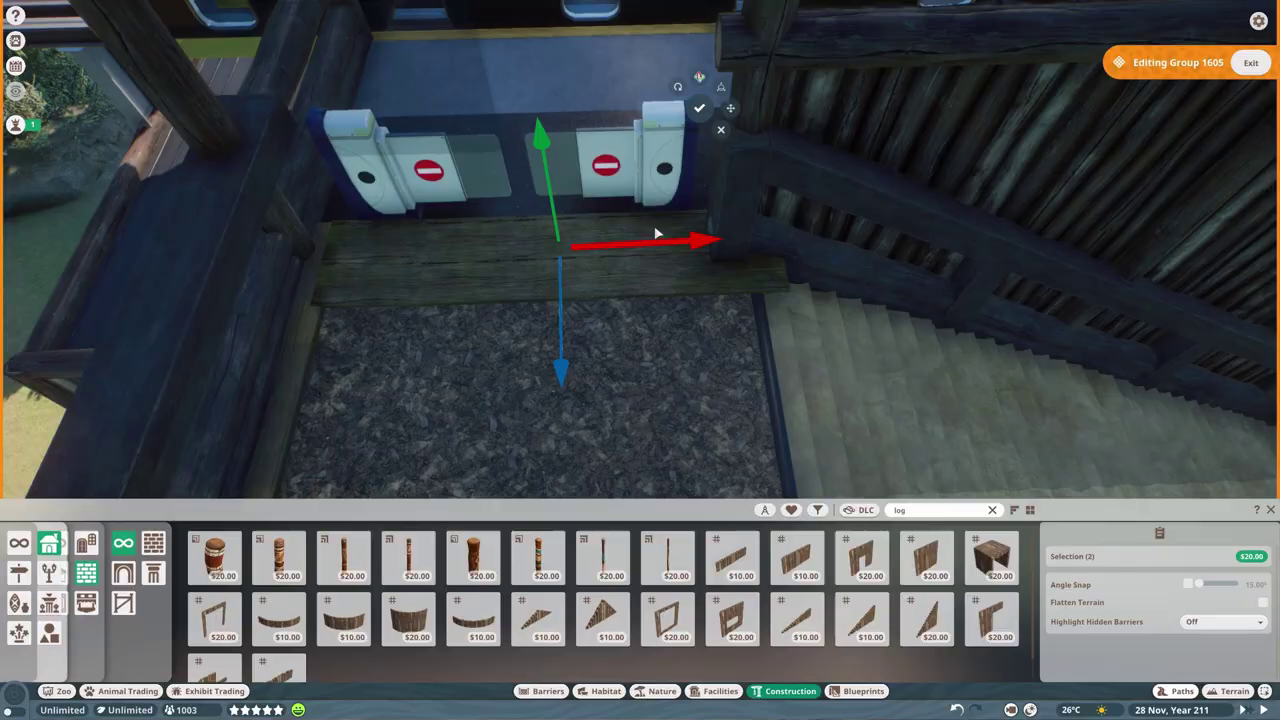
# - Cover the exit platform's floor in front of the gates with wooden planks
pyautogui.keyDown('ctrl'); pyautogui.click(734, 277); pyautogui.keyUp('ctrl')
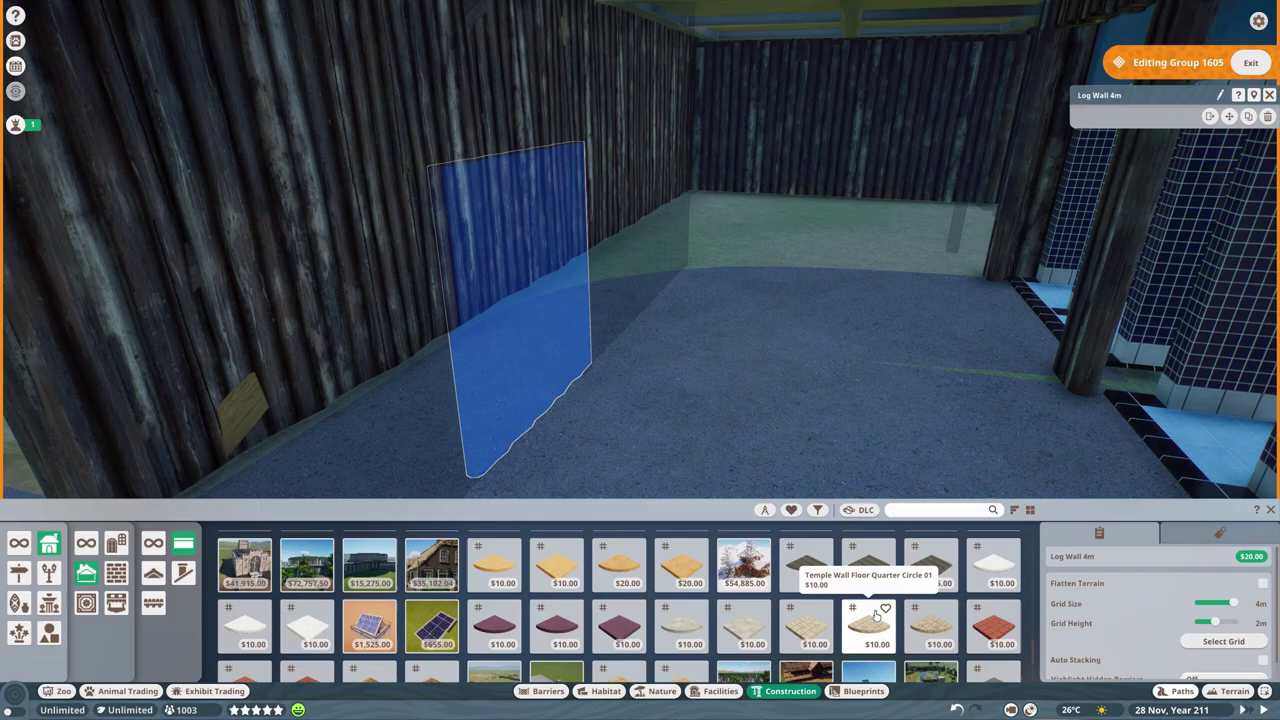
pyautogui.scroll(-2, 745, 268)
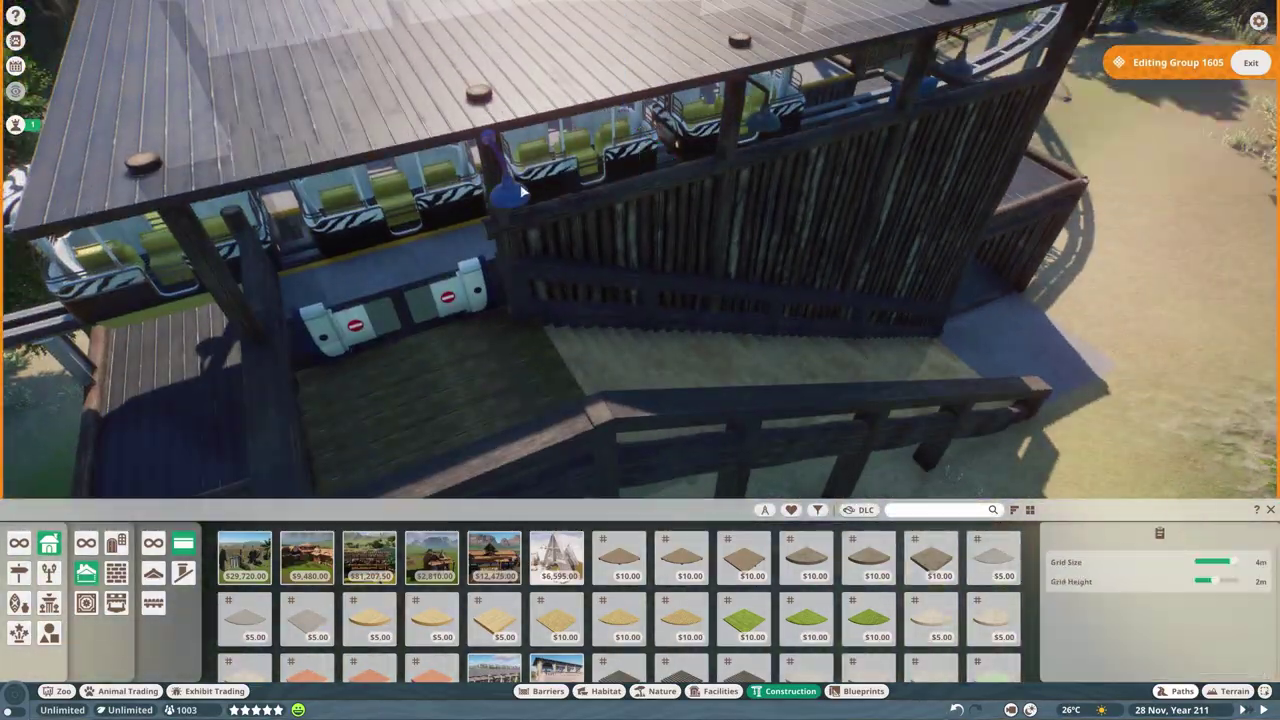
pyautogui.scroll(5, 690, 5)
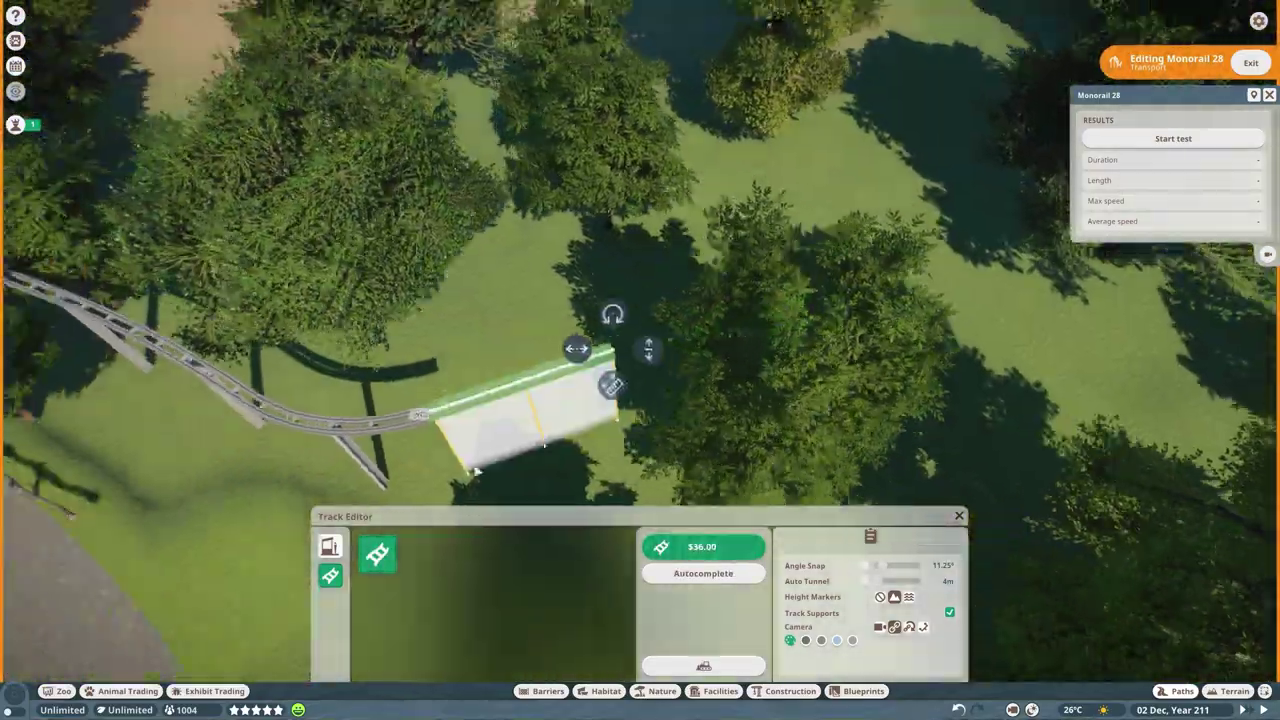
# - Build a second station for Monorail 28 and lay a 4 m wide path past the foot of its stairs
pyautogui.click(465, 556)
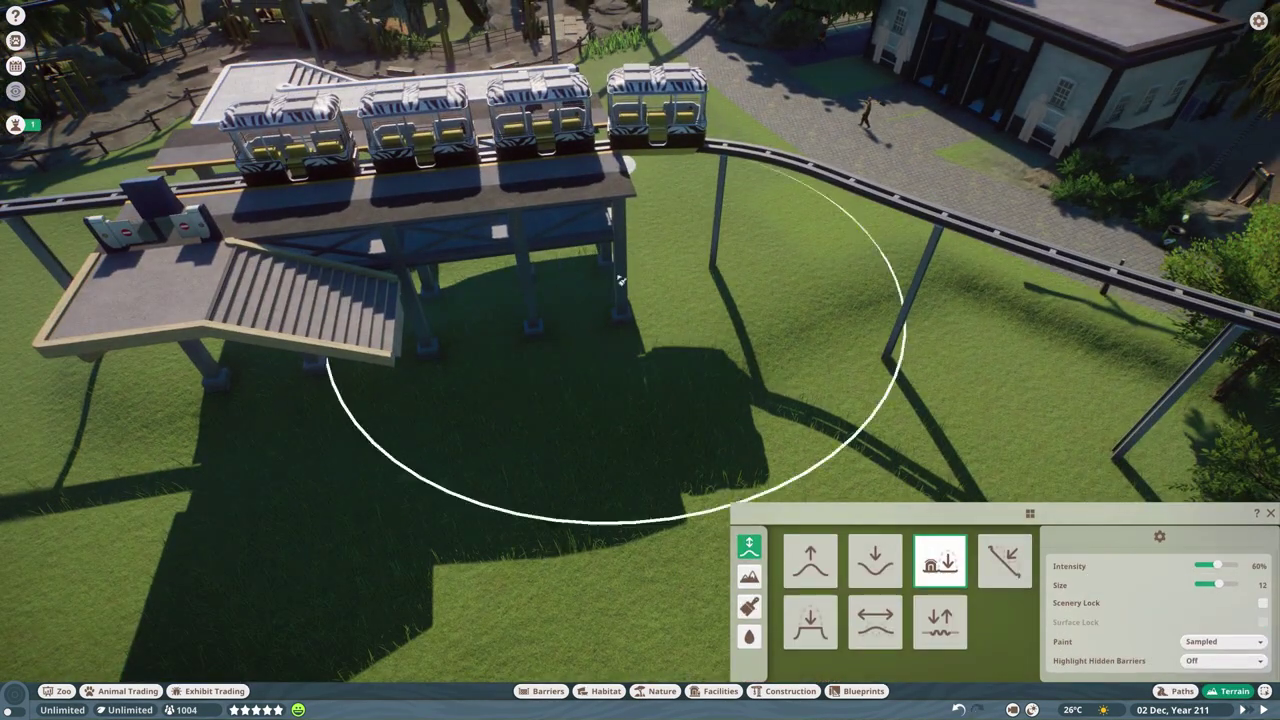
pyautogui.click(474, 311)
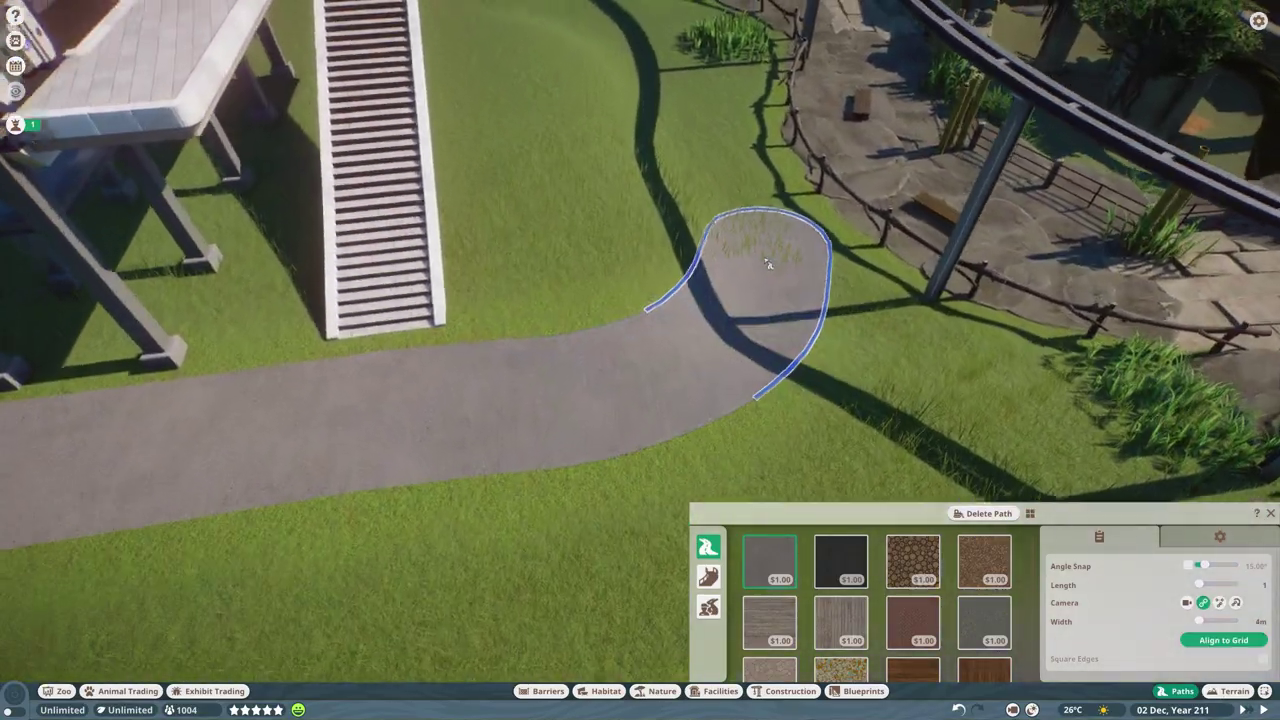
pyautogui.click(768, 263)
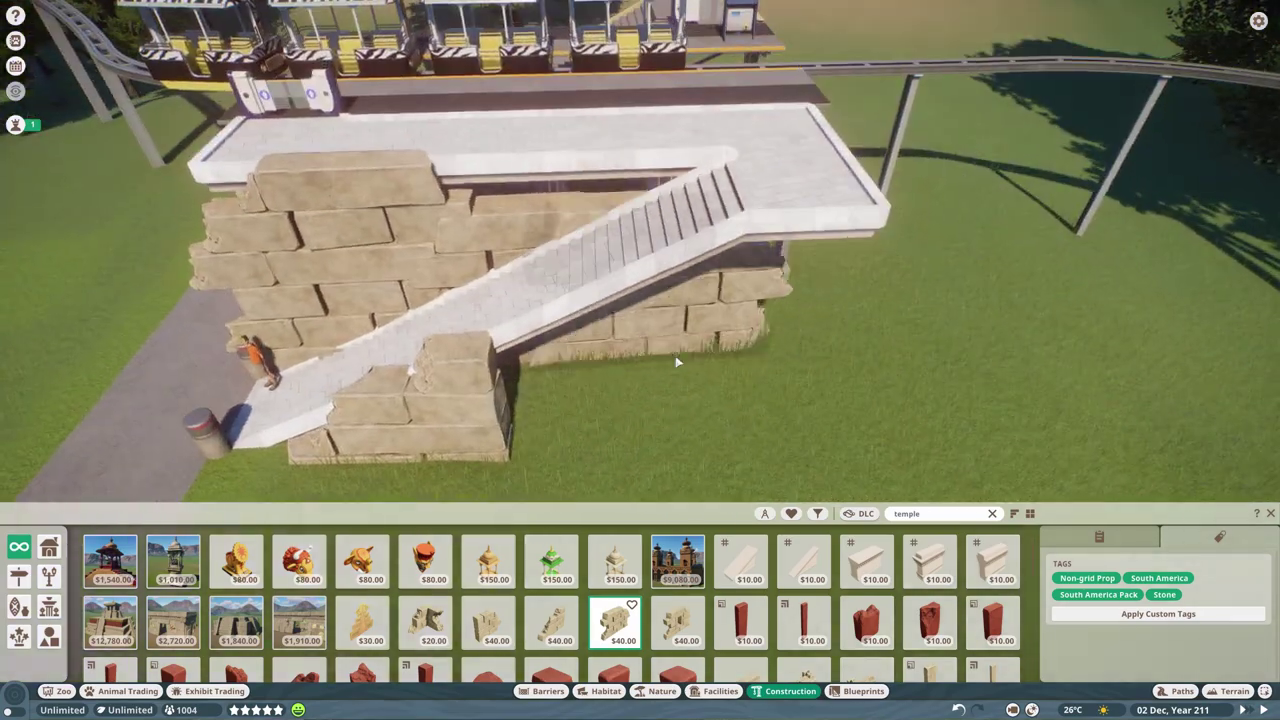
# - Line the outer side of the new station's stairs with sloping temple stone blocks and stand a 4m-high block at the inner wall's foot
pyautogui.scroll(-1, 987, 628)
pyautogui.scroll(-1, 987, 628)
pyautogui.click(614, 615)
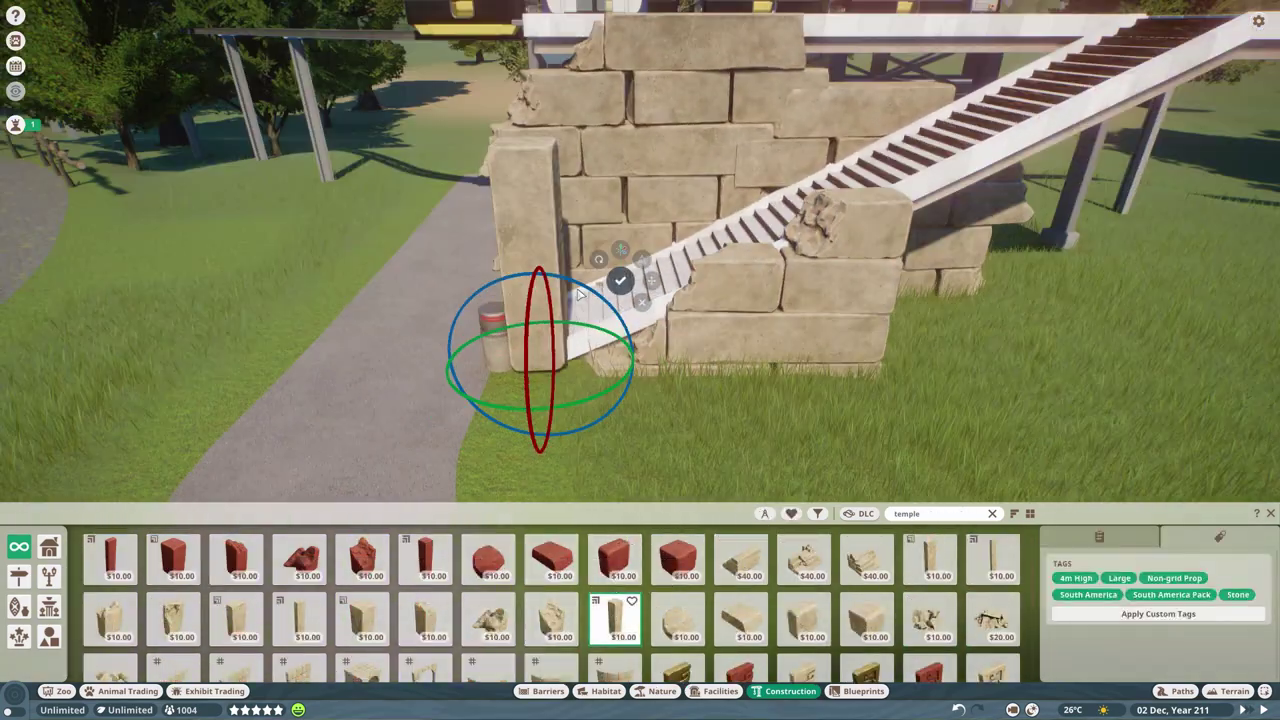
pyautogui.press('e')
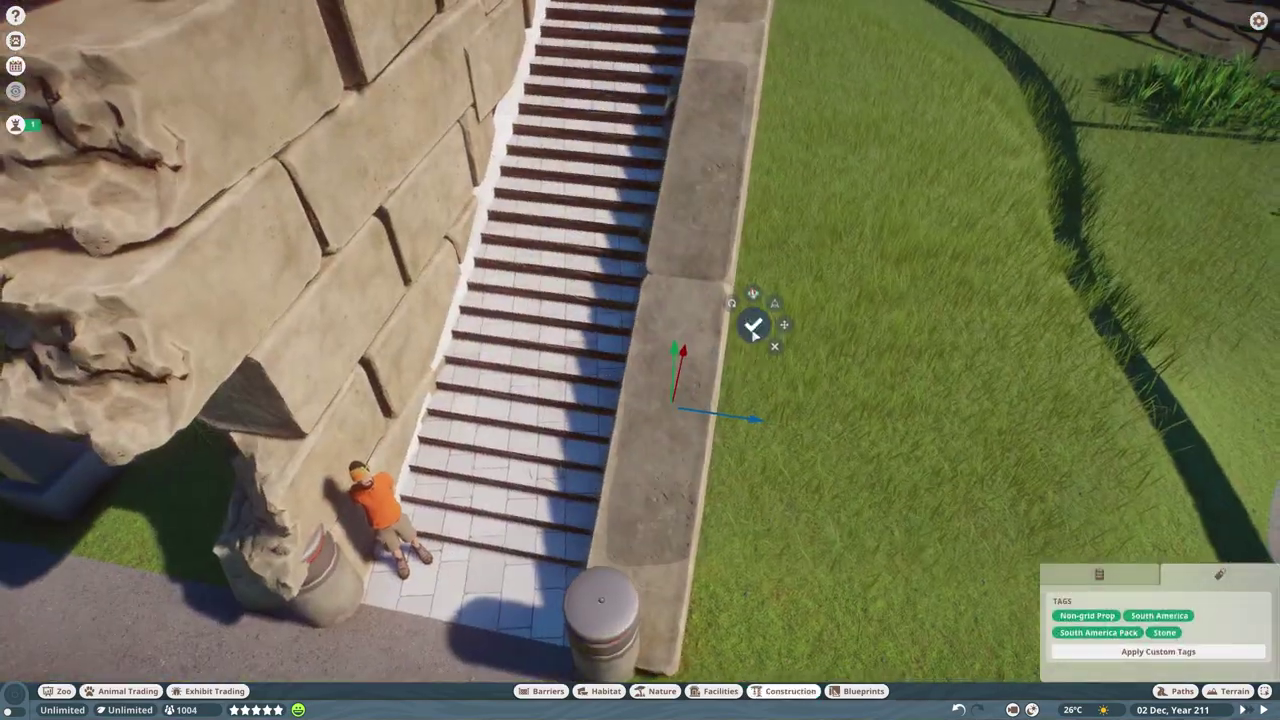
pyautogui.press('e')
pyautogui.press('e')
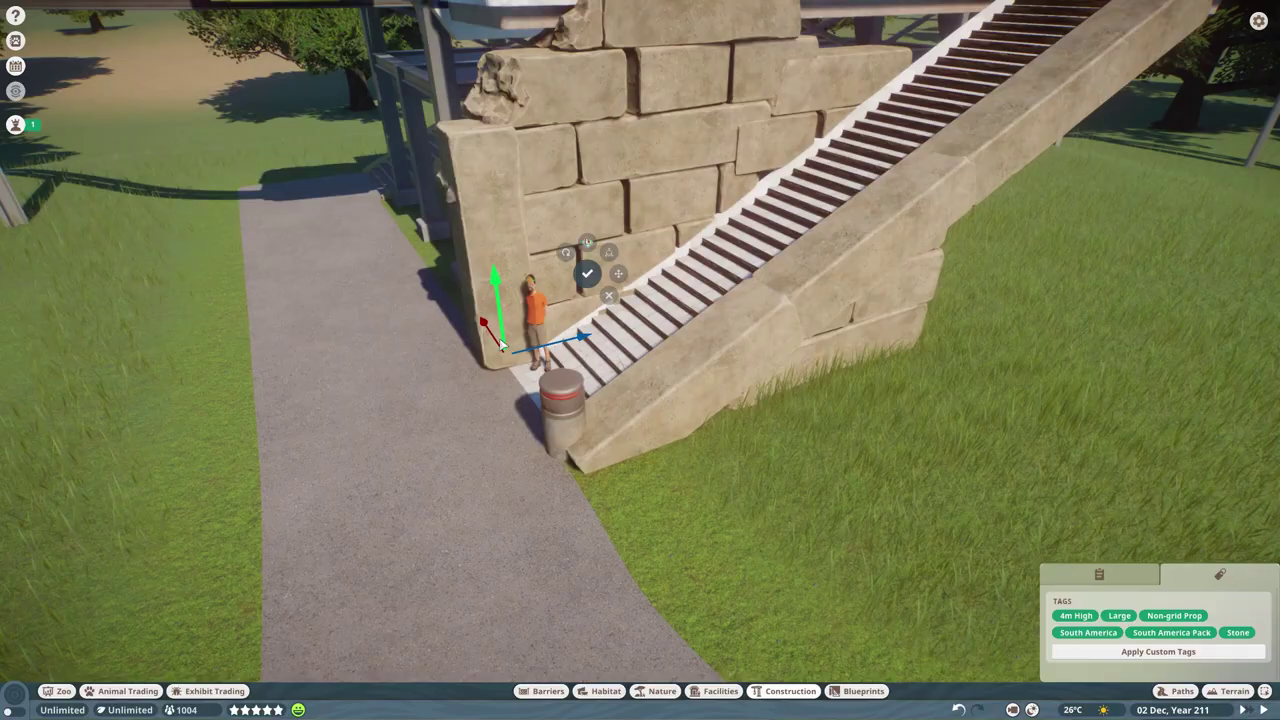
# - Cap the inner stair wall with horizontal 4m-high temple stone blocks running along the full edge of the platform
pyautogui.scroll(-3, 720, 390)
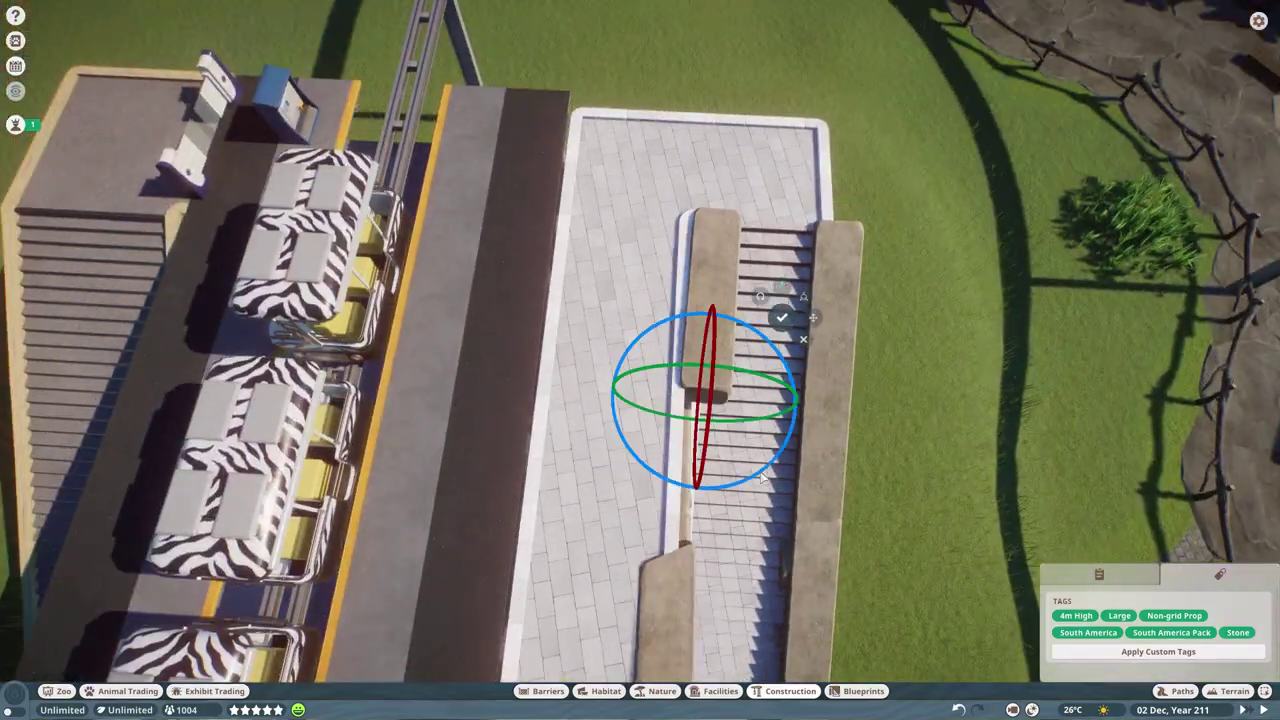
pyautogui.scroll(3, 645, 390)
pyautogui.press('e')
pyautogui.press('e')
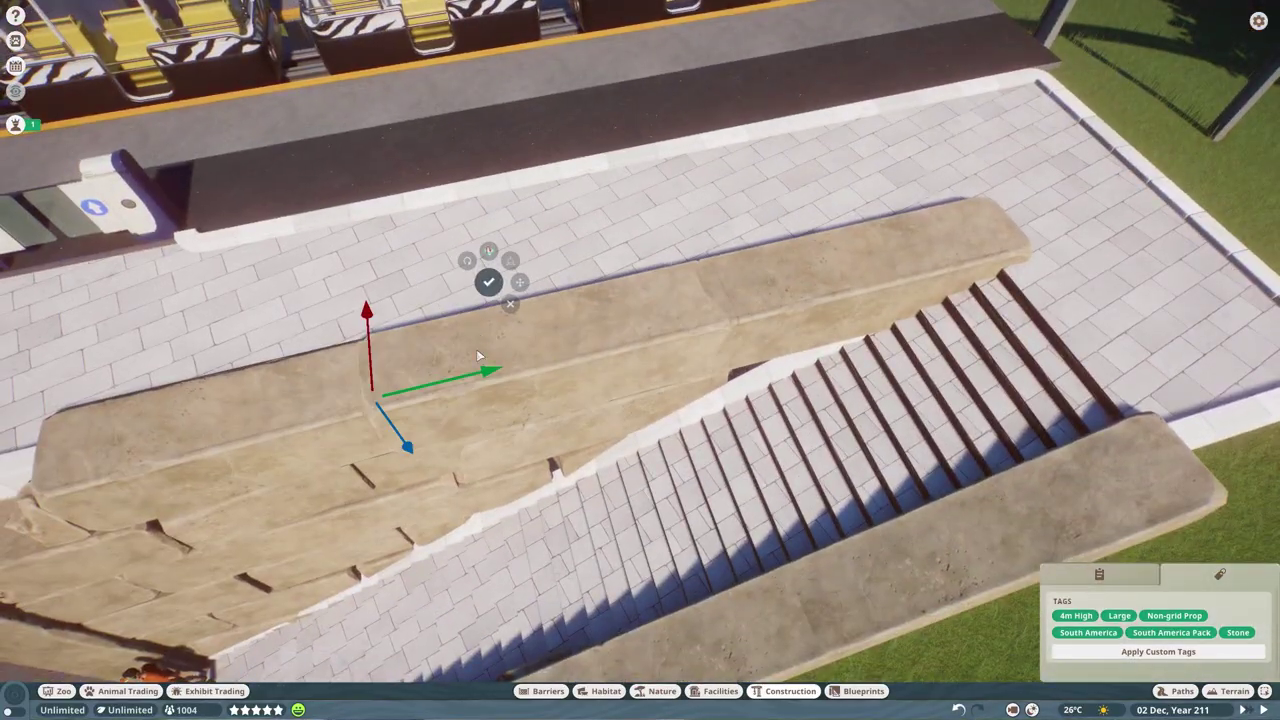
pyautogui.scroll(-3, 644, 341)
pyautogui.press('e')
pyautogui.scroll(2, 684, 372)
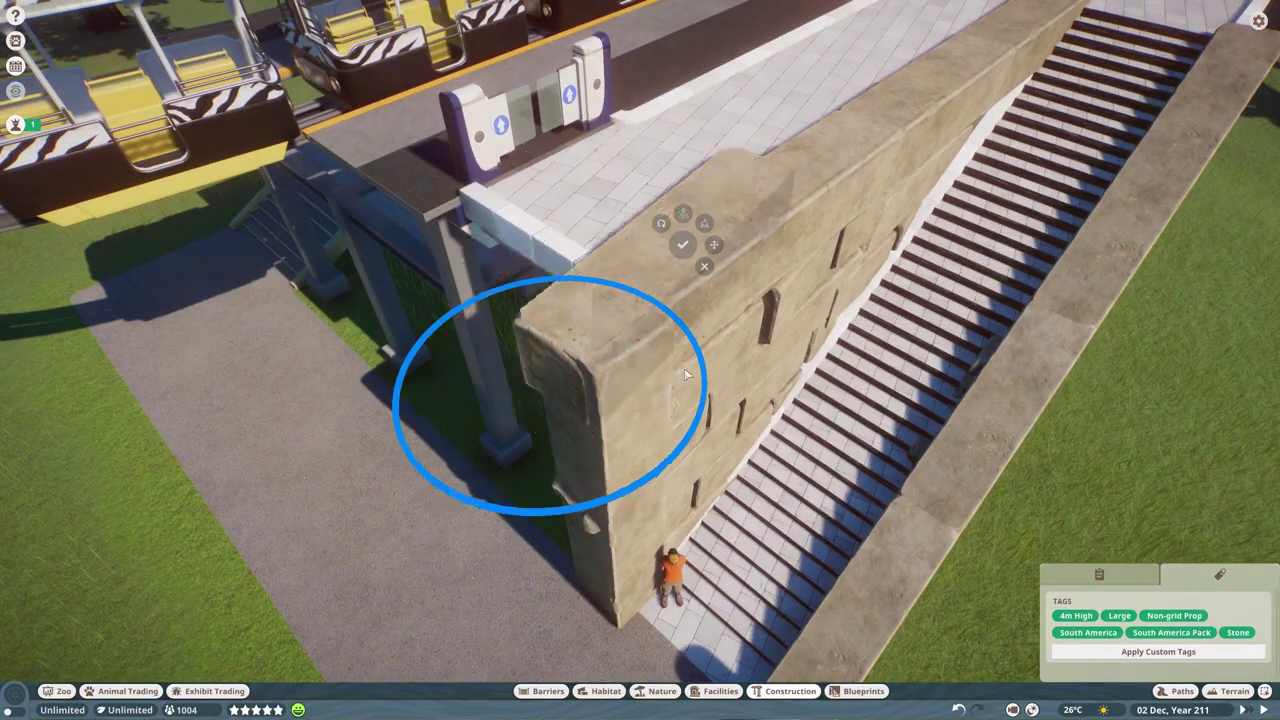
# - Lay a horizontal temple stone block across the front end of the boarding platform, starting from the corner above the stairs' foot
pyautogui.press('e')
pyautogui.scroll(-5, 722, 357)
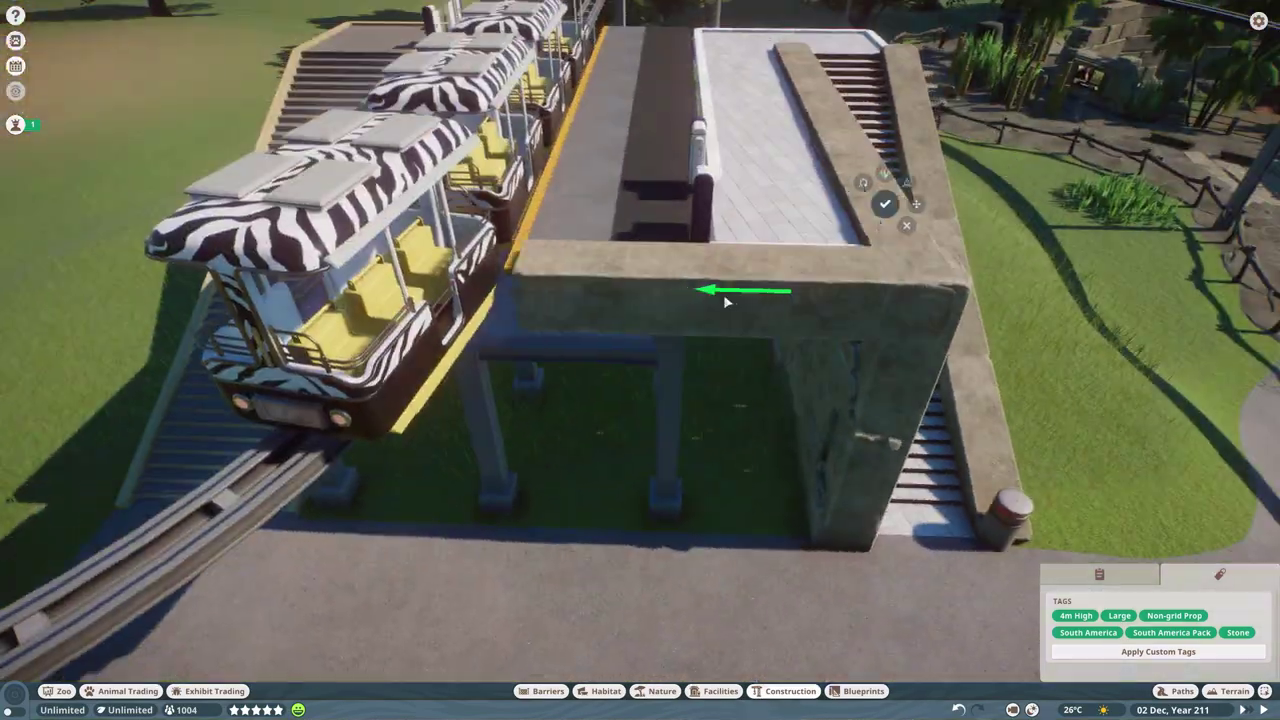
pyautogui.press('e')
# - Stand temple stone pillars under the outer stair wall and at the platform's far outer corner
pyautogui.scroll(5, 707, 314)
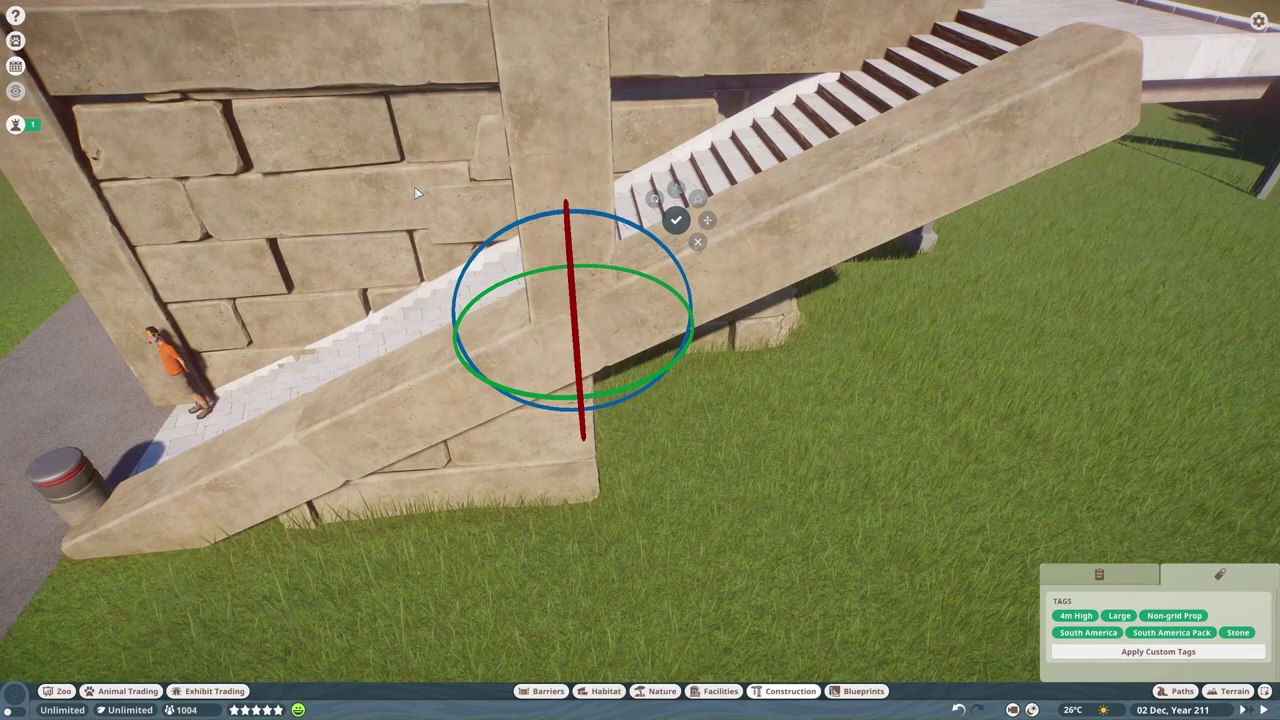
pyautogui.scroll(-4, 707, 314)
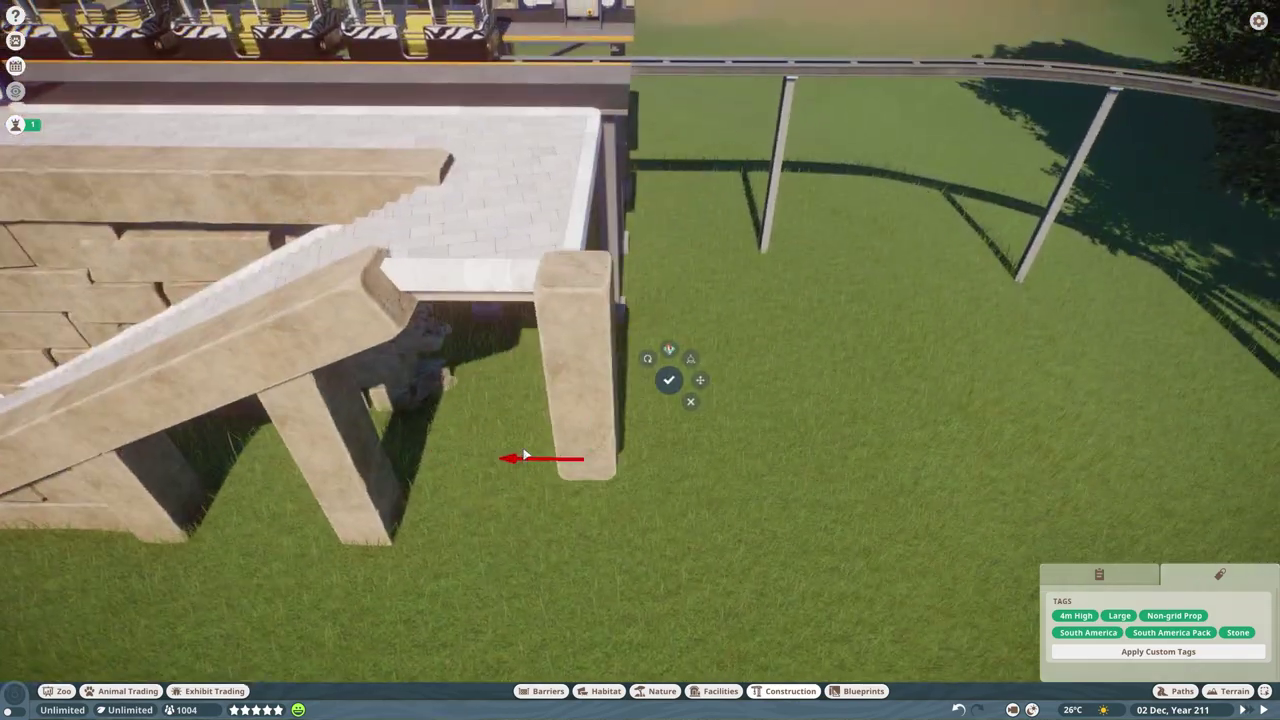
pyautogui.press('e')
pyautogui.scroll(3, 677, 374)
# - Lay temple stone beams across the platform's far end and stand a supporting pillar beside the station's metal leg
pyautogui.click(511, 330)
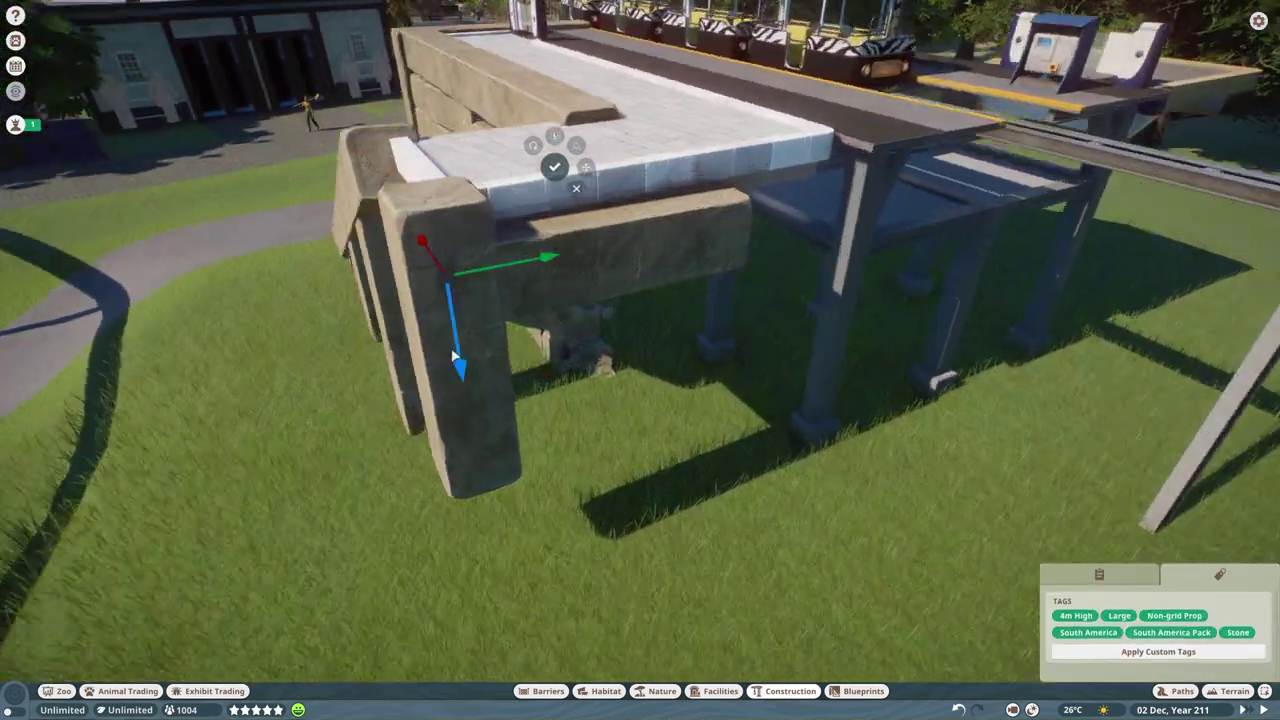
pyautogui.scroll(3, 520, 260)
pyautogui.scroll(-2, 672, 272)
pyautogui.press('e')
pyautogui.scroll(3, 543, 480)
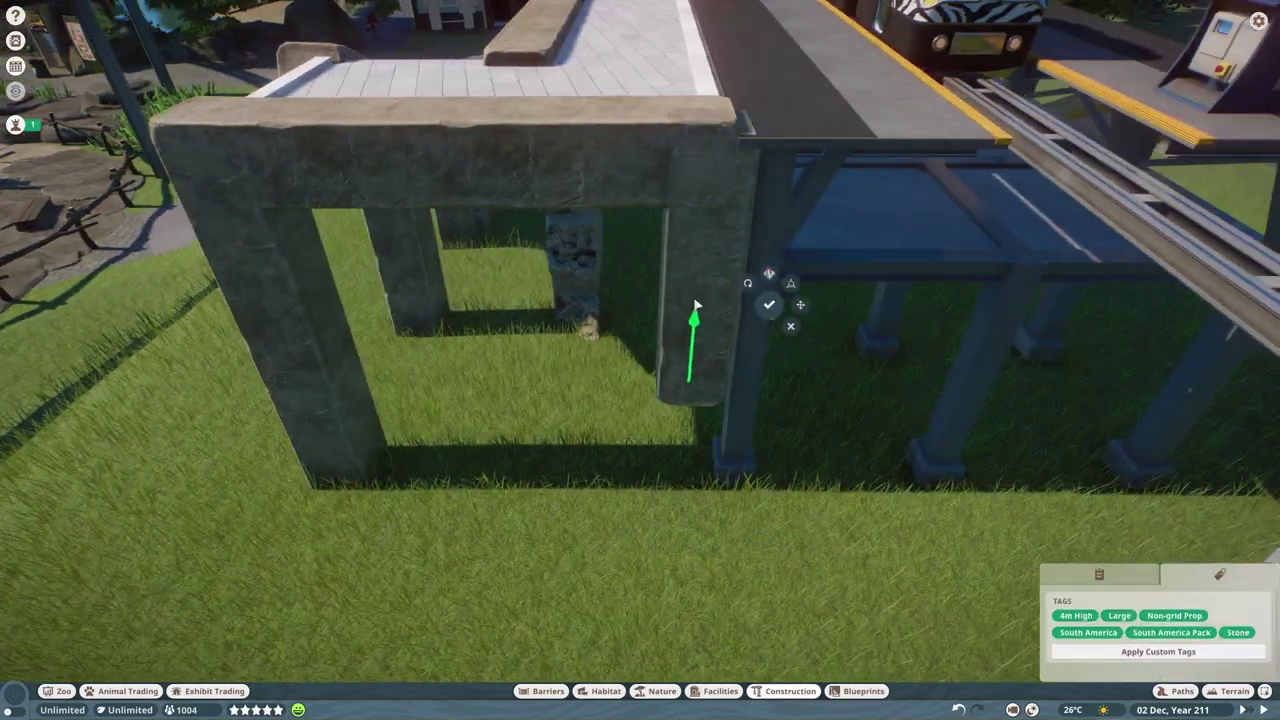
pyautogui.scroll(-3, 690, 482)
pyautogui.scroll(1, 806, 379)
# - Fill the space beneath the platform's far end with copies of the Temple Large Stone Wall Ruin 03
pyautogui.click(649, 251)
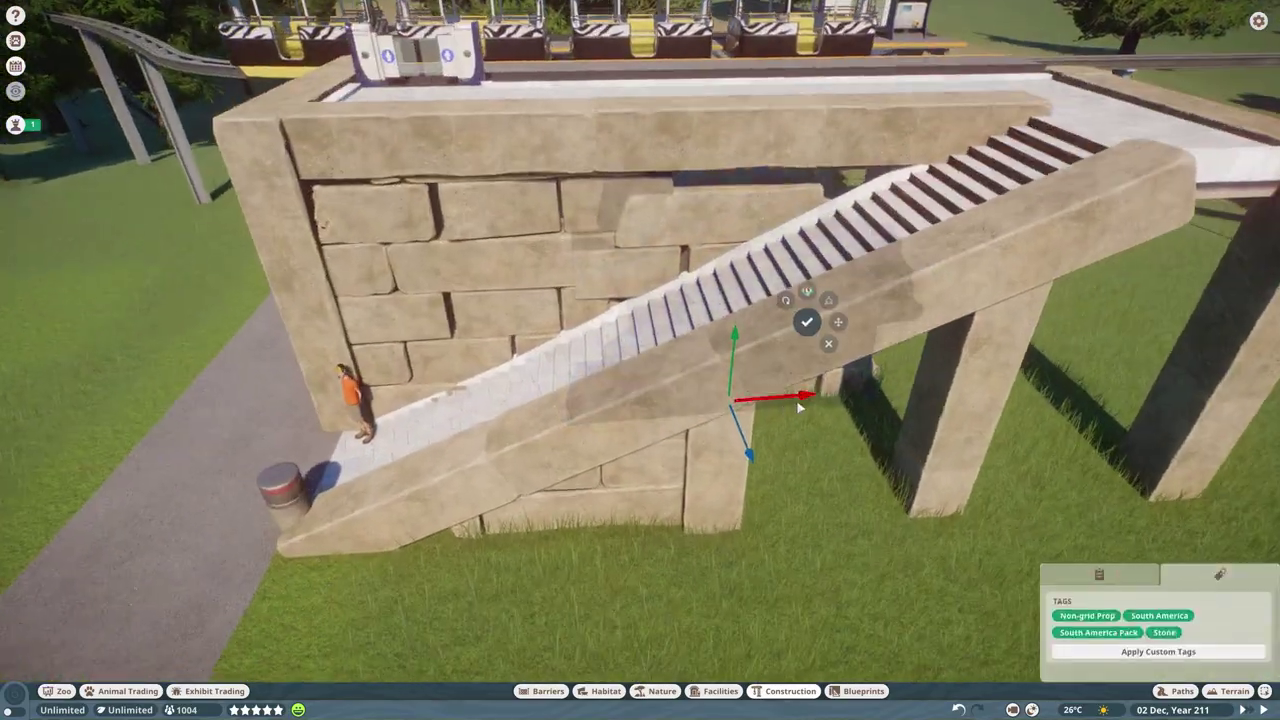
pyautogui.scroll(3, 680, 467)
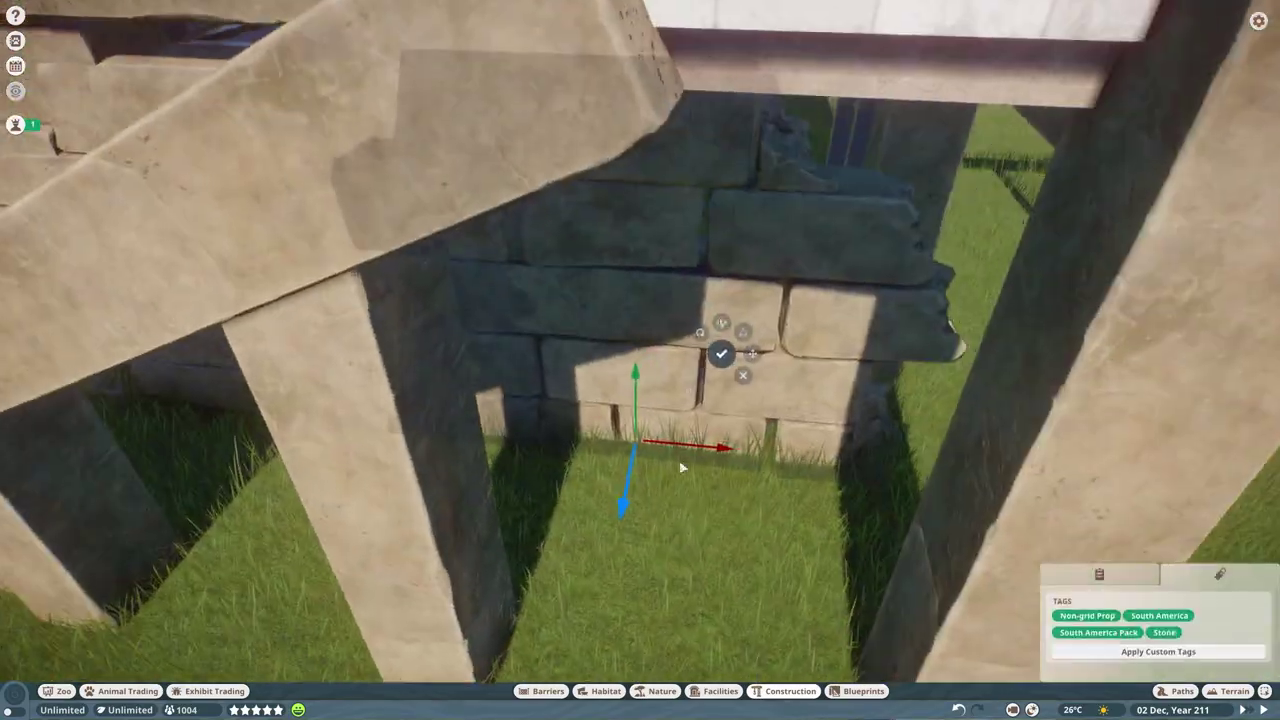
pyautogui.scroll(-5, 680, 467)
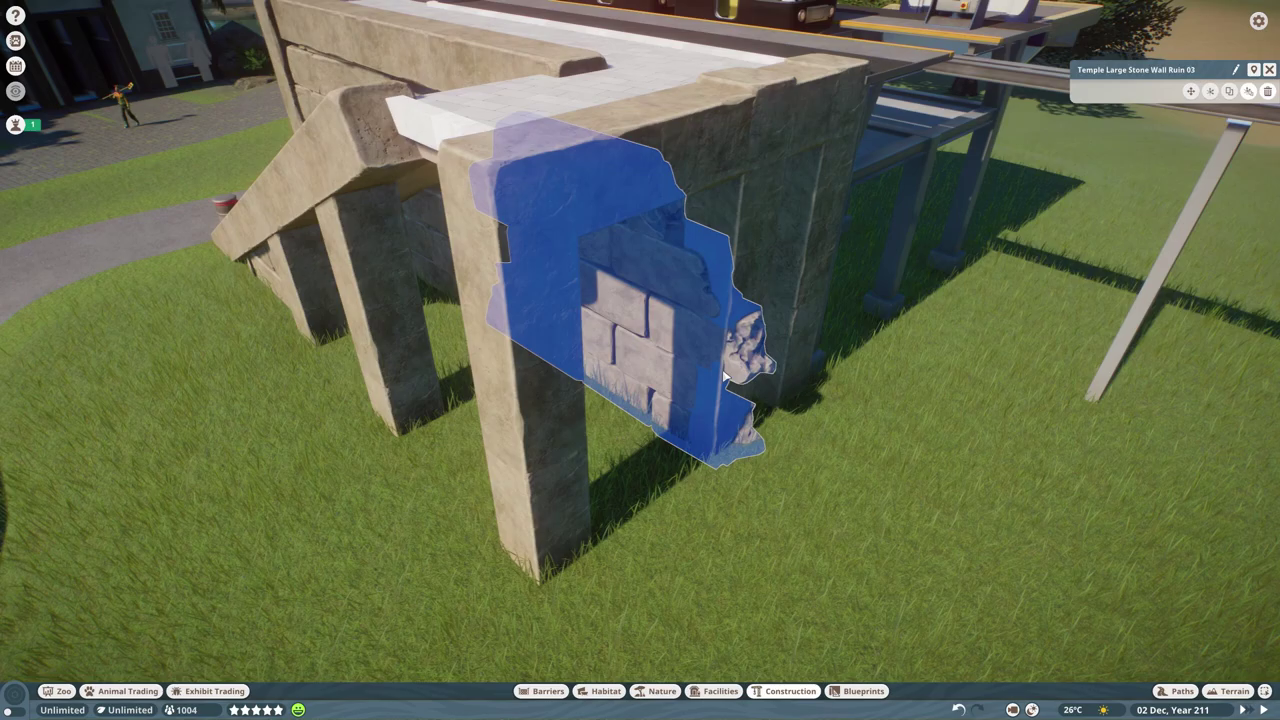
pyautogui.press('e')
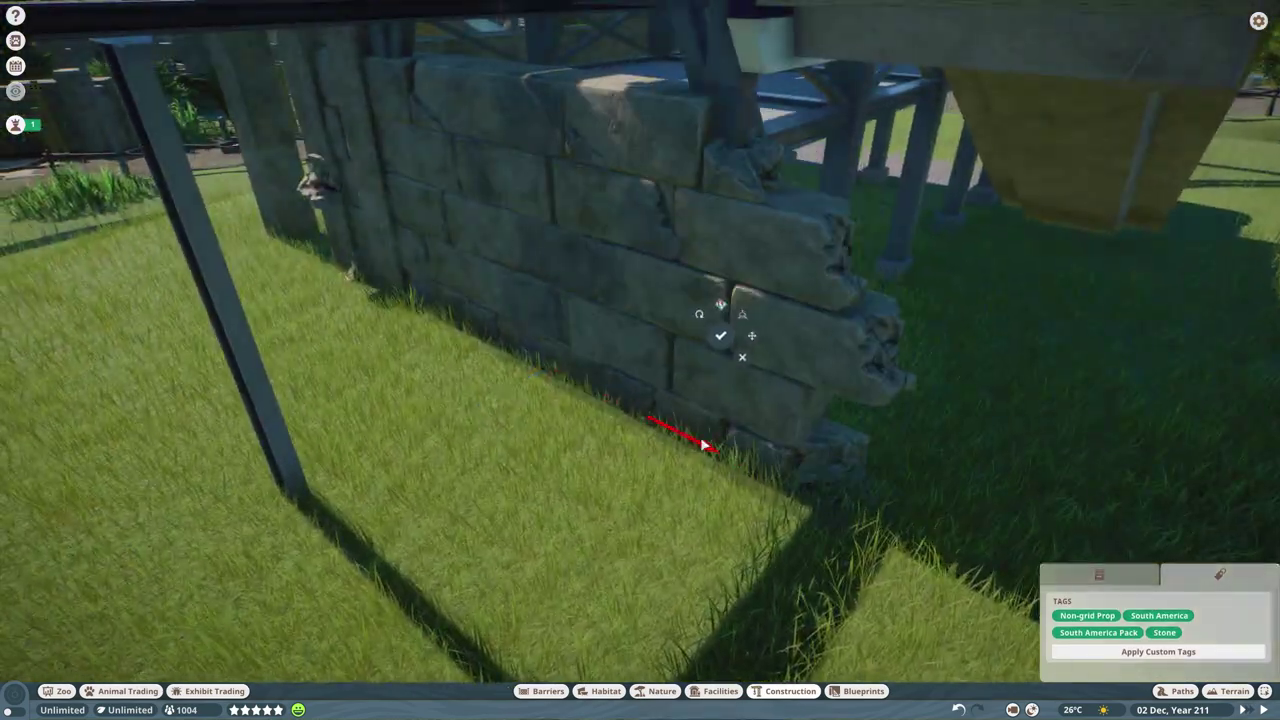
pyautogui.scroll(2, 752, 507)
pyautogui.scroll(-3, 752, 507)
pyautogui.rightClick(737, 394)
pyautogui.scroll(4, 566, 260)
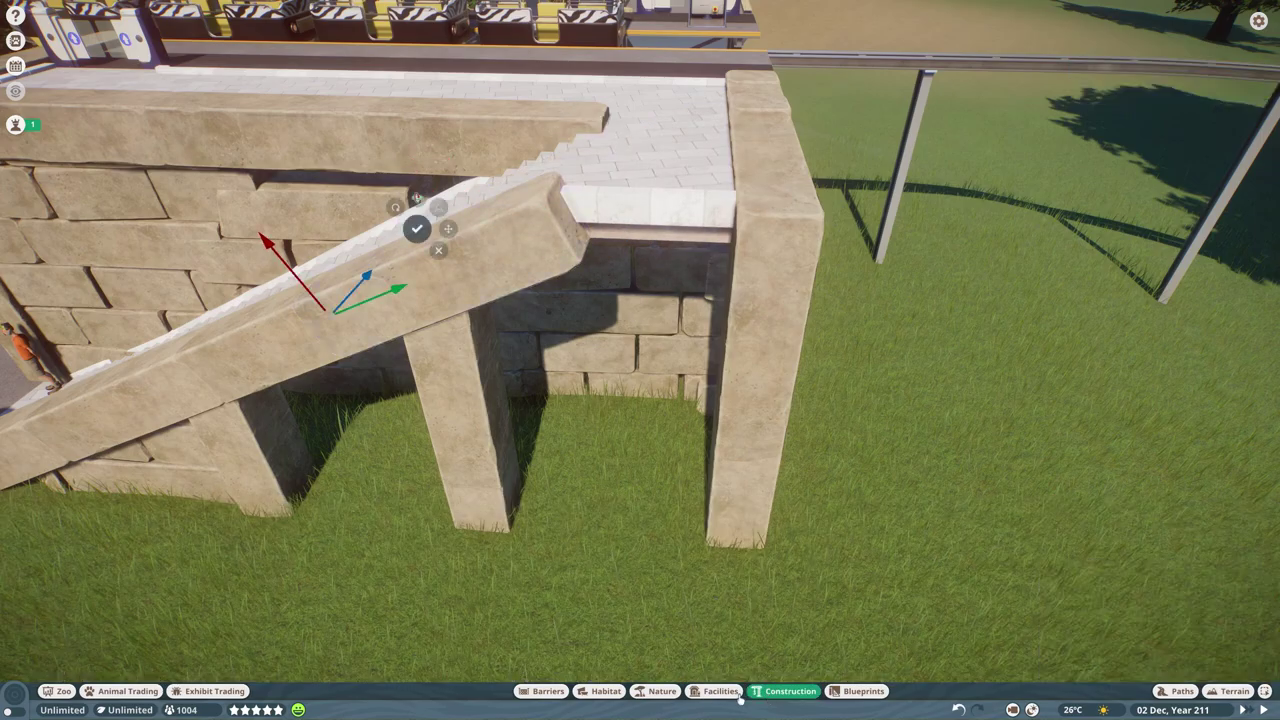
# - Bridge the gap between the top of the outer stair wall and the corner pillar with a horizontal temple stone support beam
pyautogui.press('x')
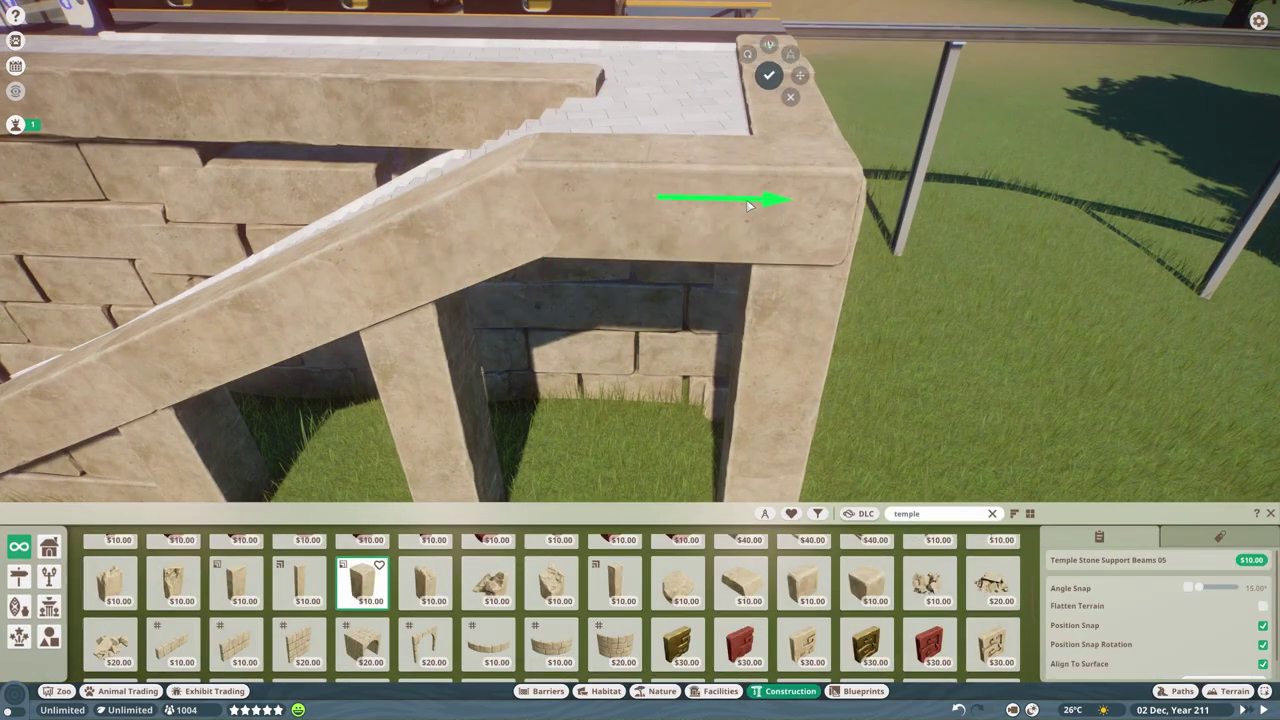
pyautogui.click(748, 204)
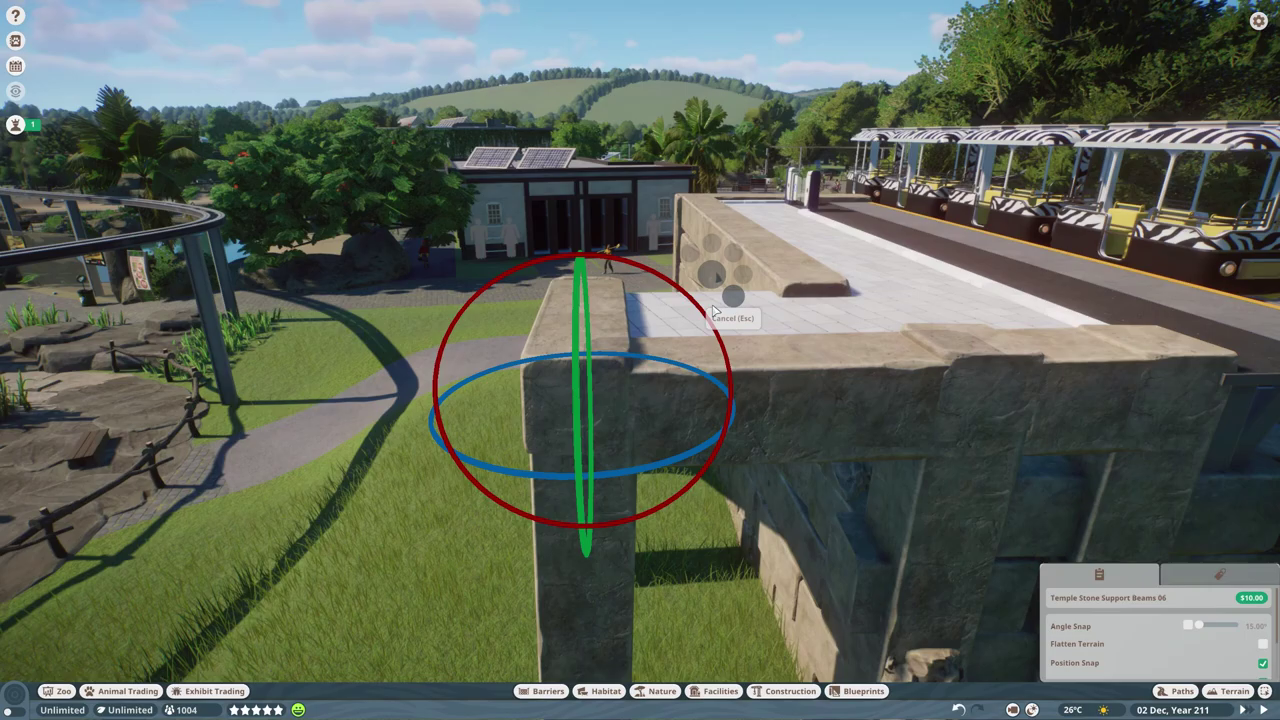
pyautogui.click(712, 304)
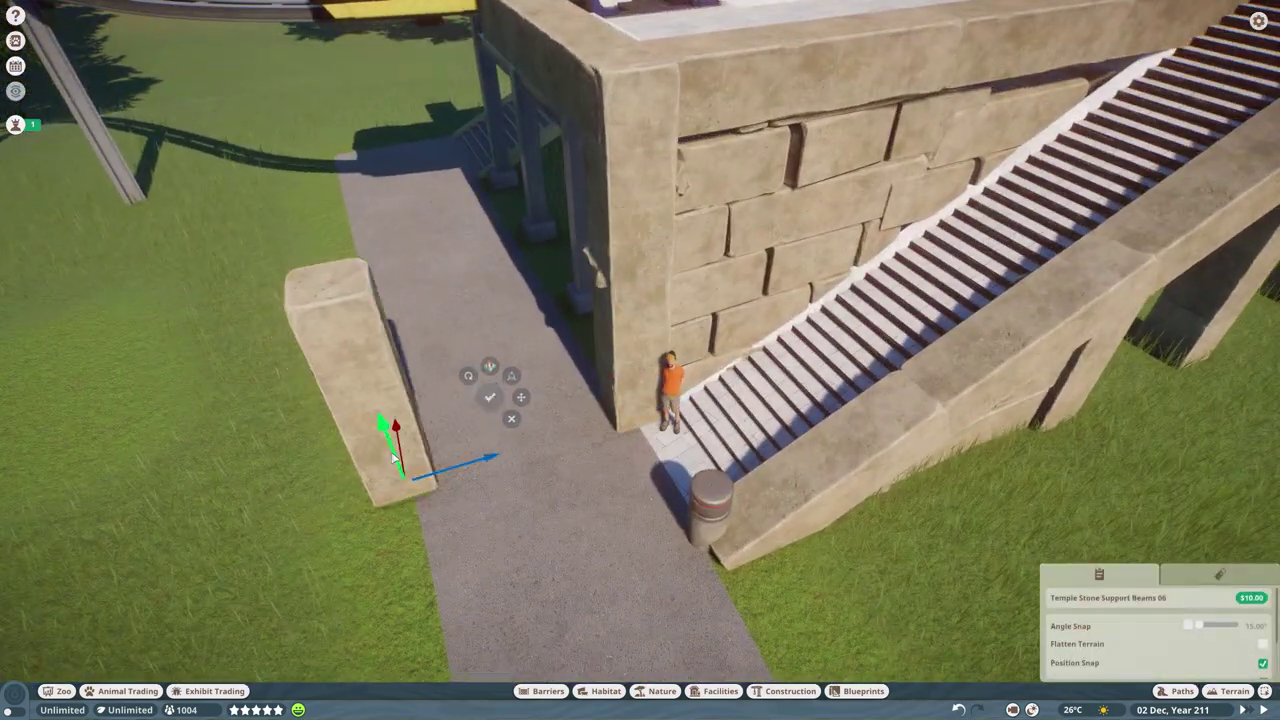
# - Frame the path beneath the station with Temple Stone Support Beams 06 as posts and crossbeams, up to the exit stairs
pyautogui.click(901, 471)
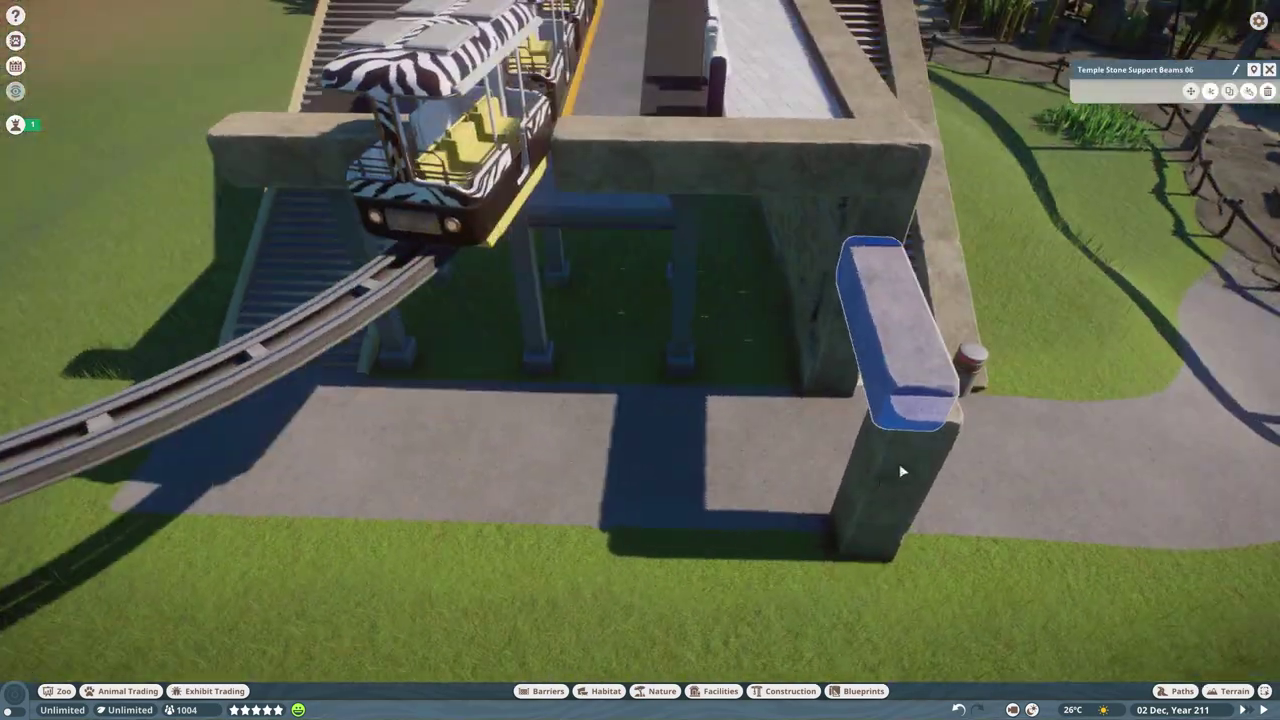
pyautogui.click(901, 471)
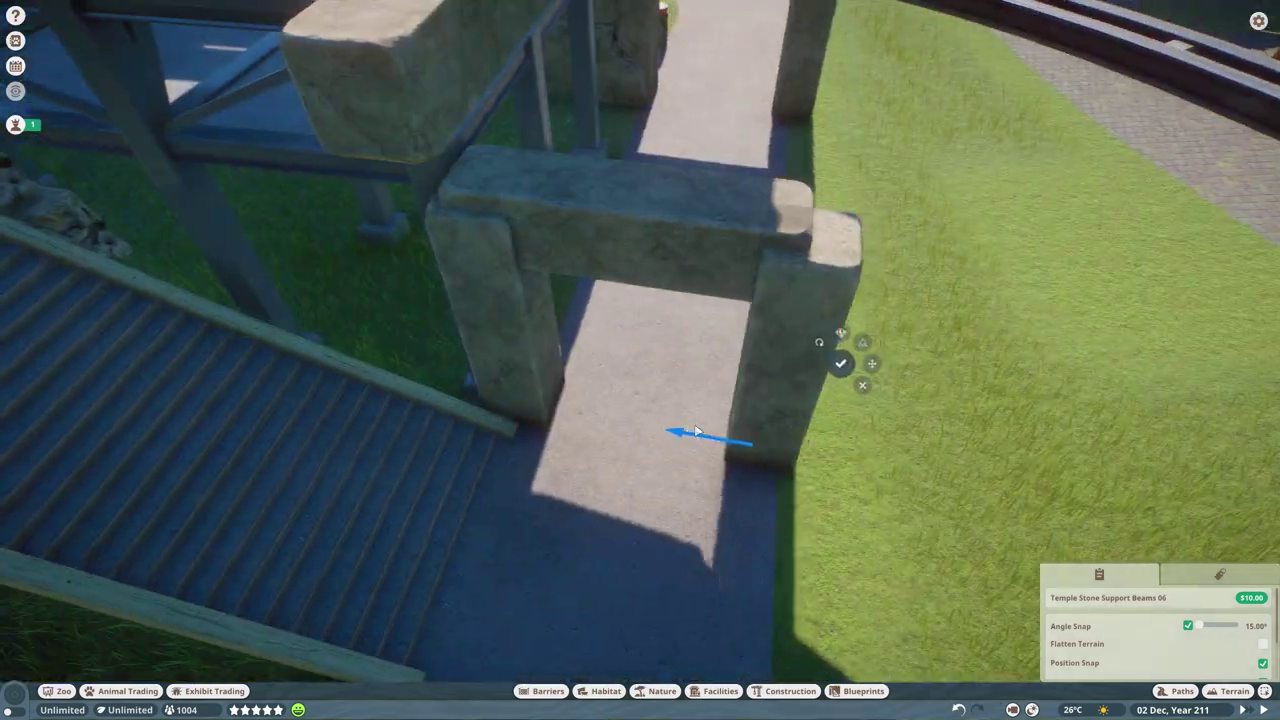
pyautogui.click(768, 361)
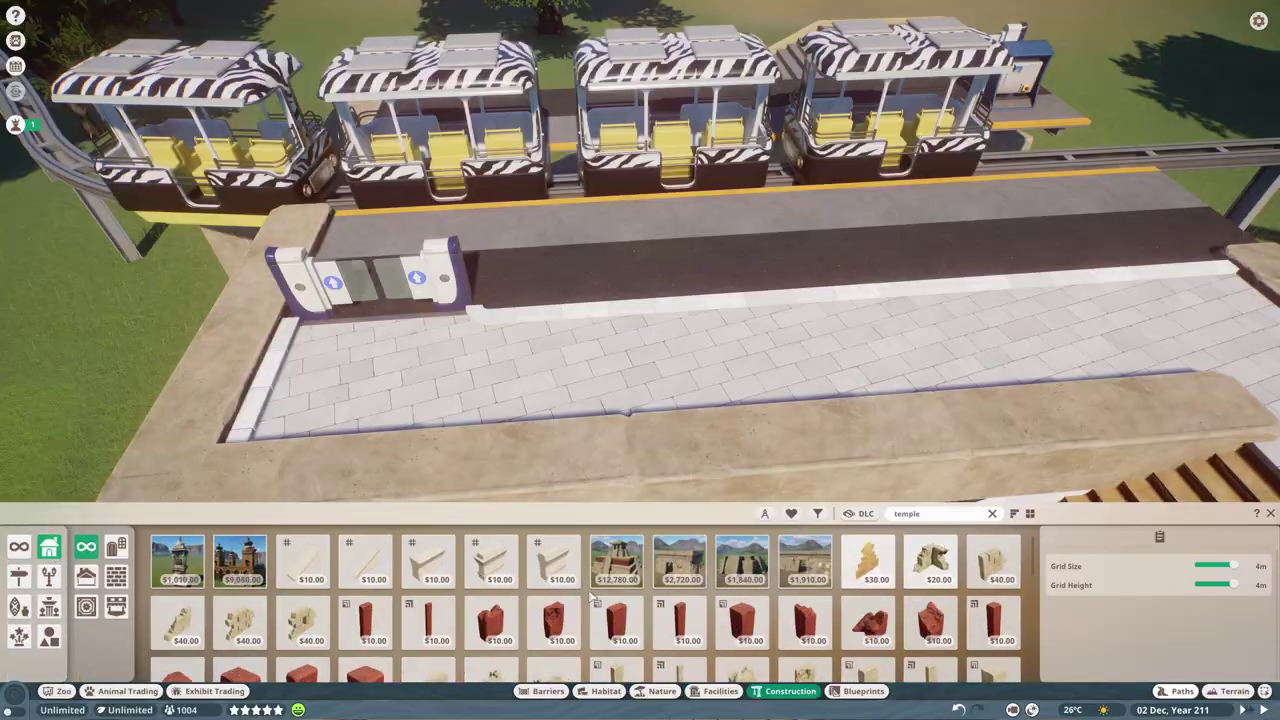
# - Stand Temple Stone Support Beams 06 pillars along the boarding platform's wall and lay horizontal beams across their tops
pyautogui.scroll(-2, 486, 600)
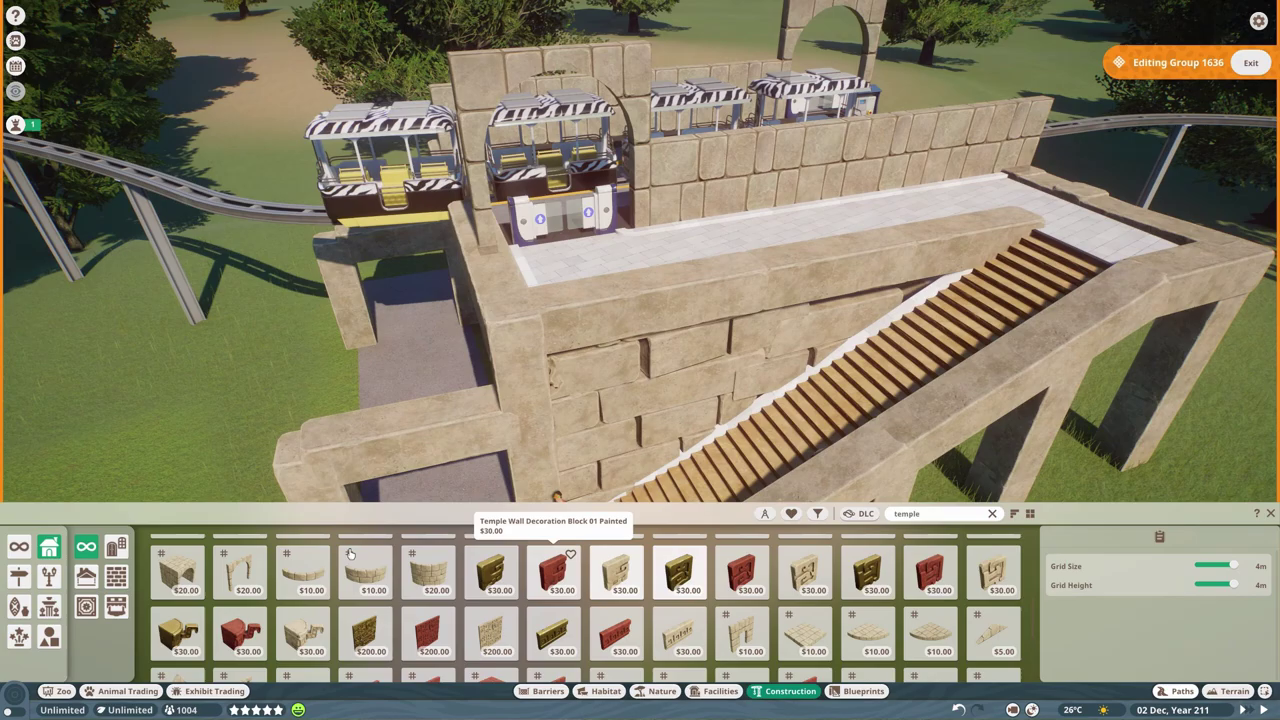
pyautogui.click(614, 560)
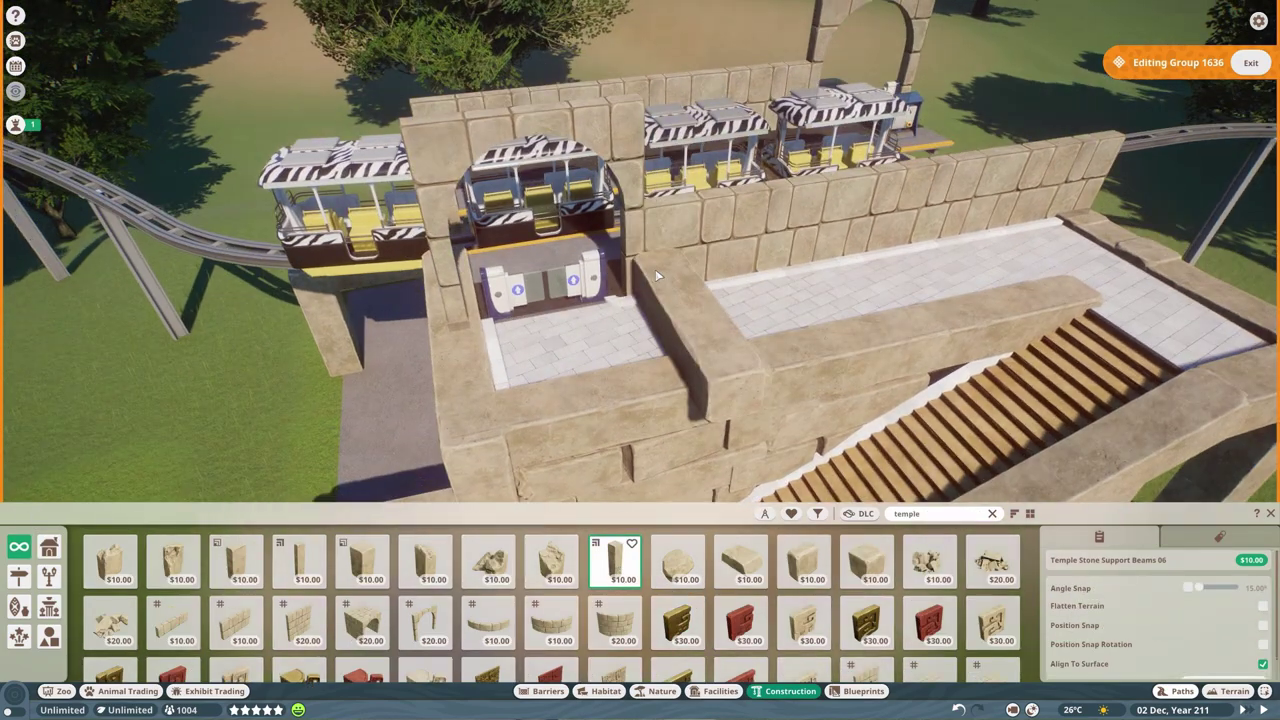
pyautogui.click(649, 274)
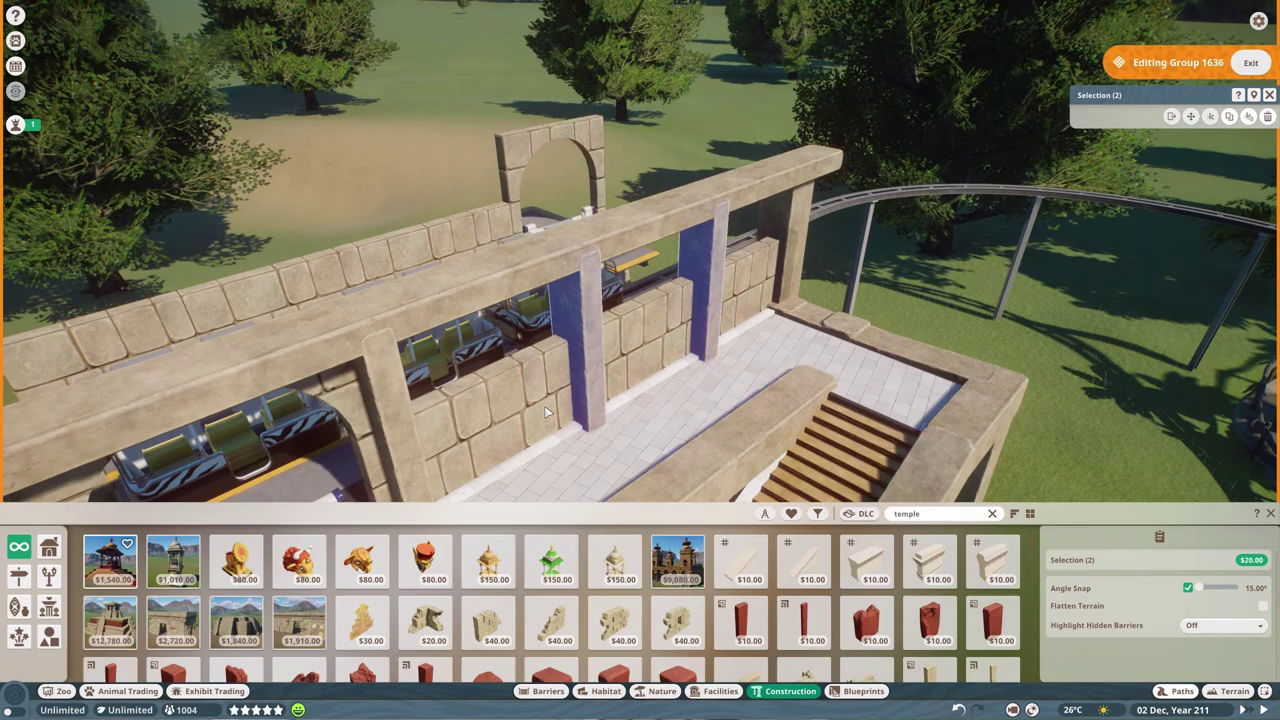
pyautogui.click(1030, 388)
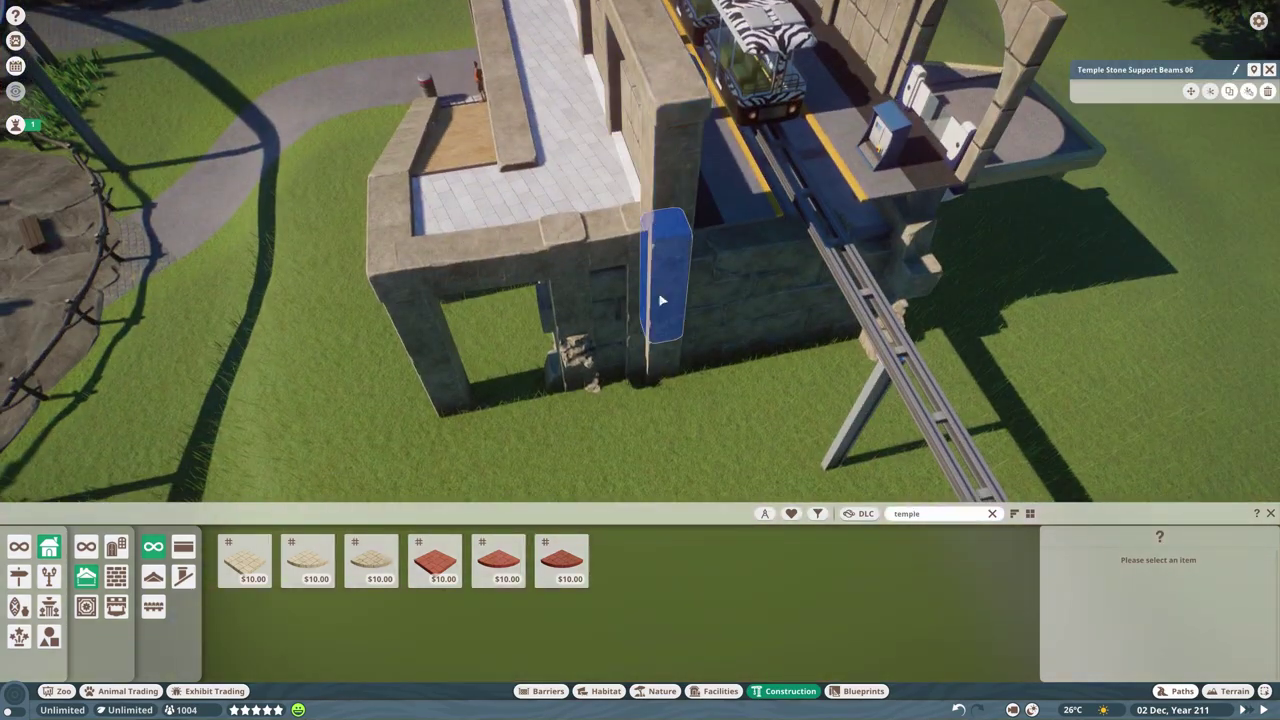
pyautogui.click(679, 241)
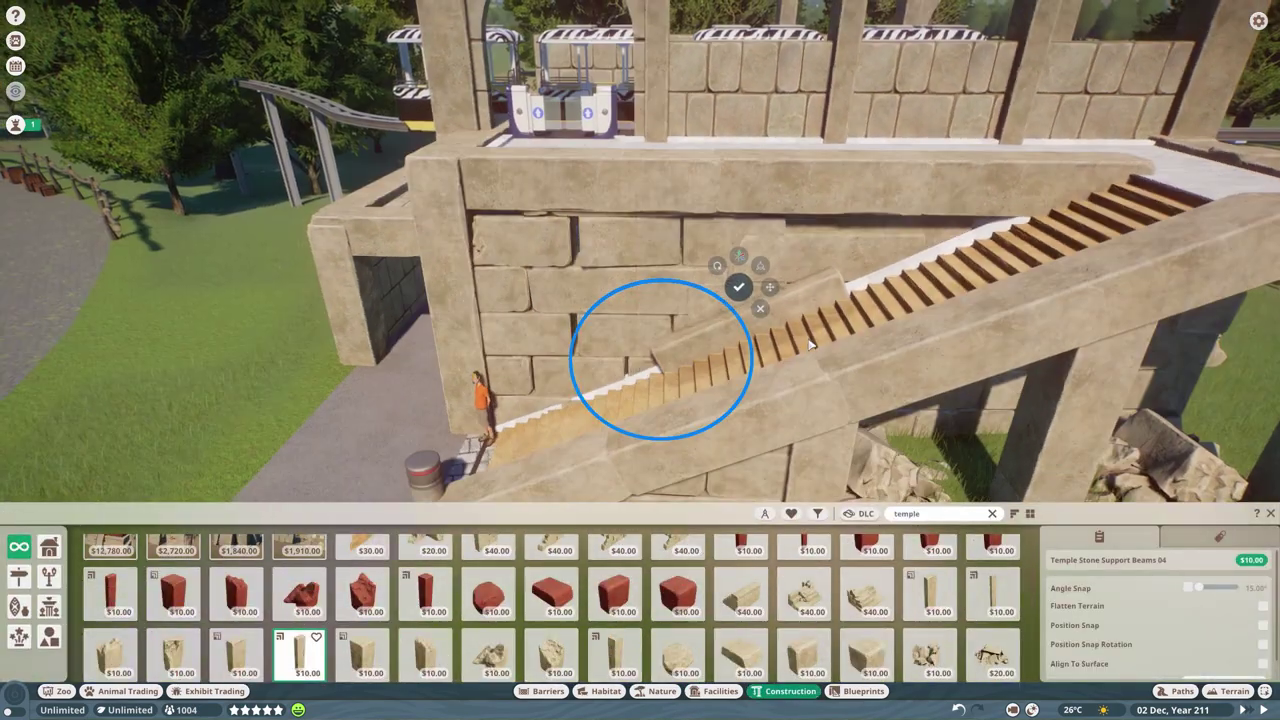
# - Trim the stairs with Temple Stone Support Beams 04 and complete the rectangular frame of stone beams above the station
pyautogui.scroll(3, 812, 345)
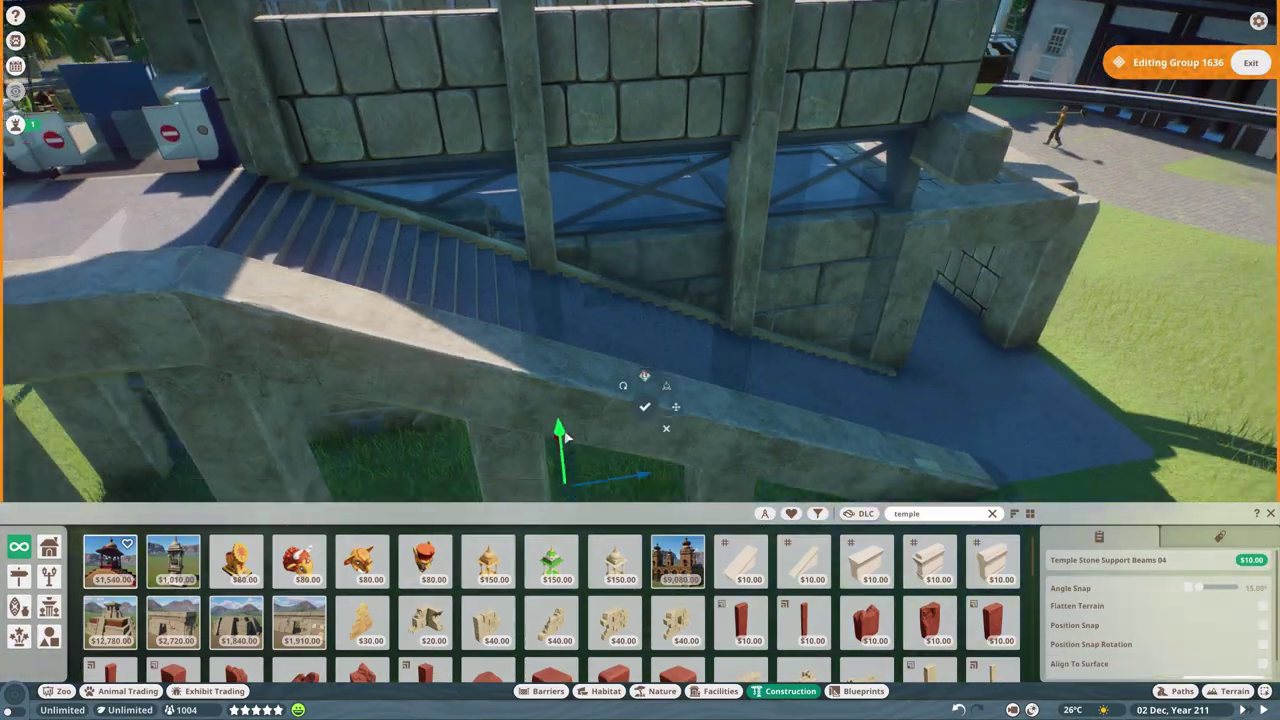
pyautogui.click(470, 137)
pyautogui.press('Escape')
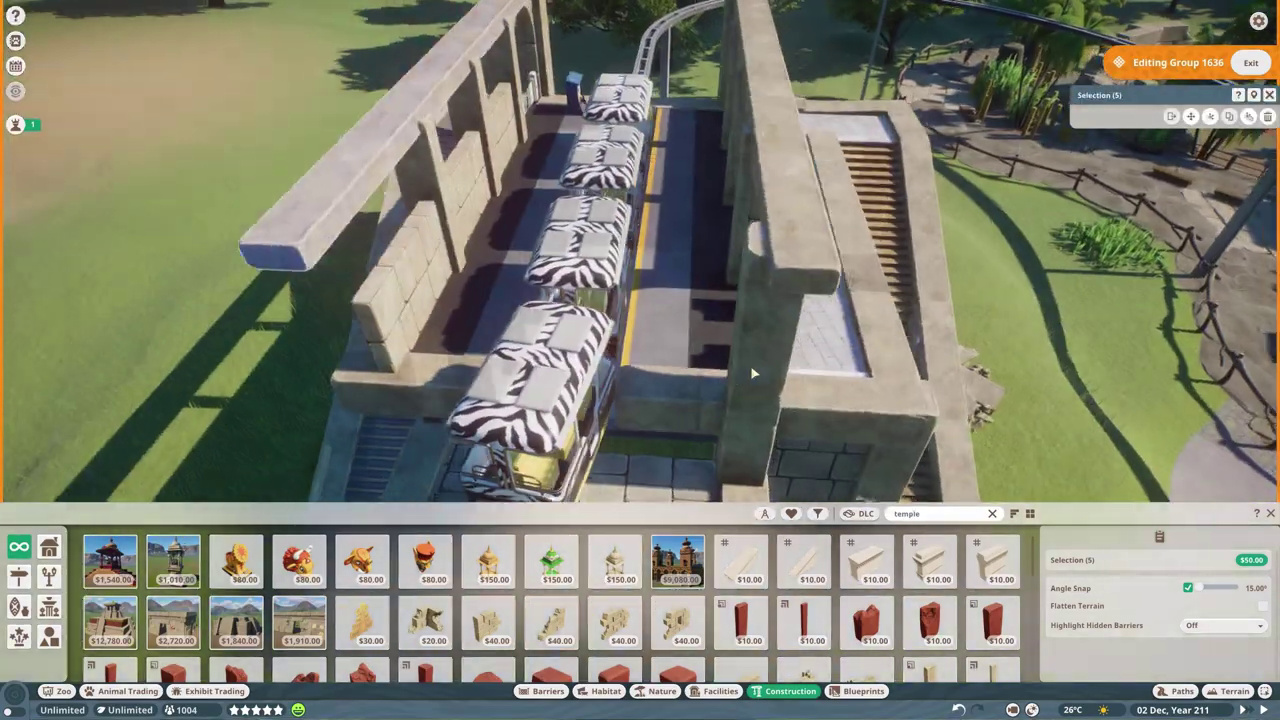
pyautogui.click(471, 400)
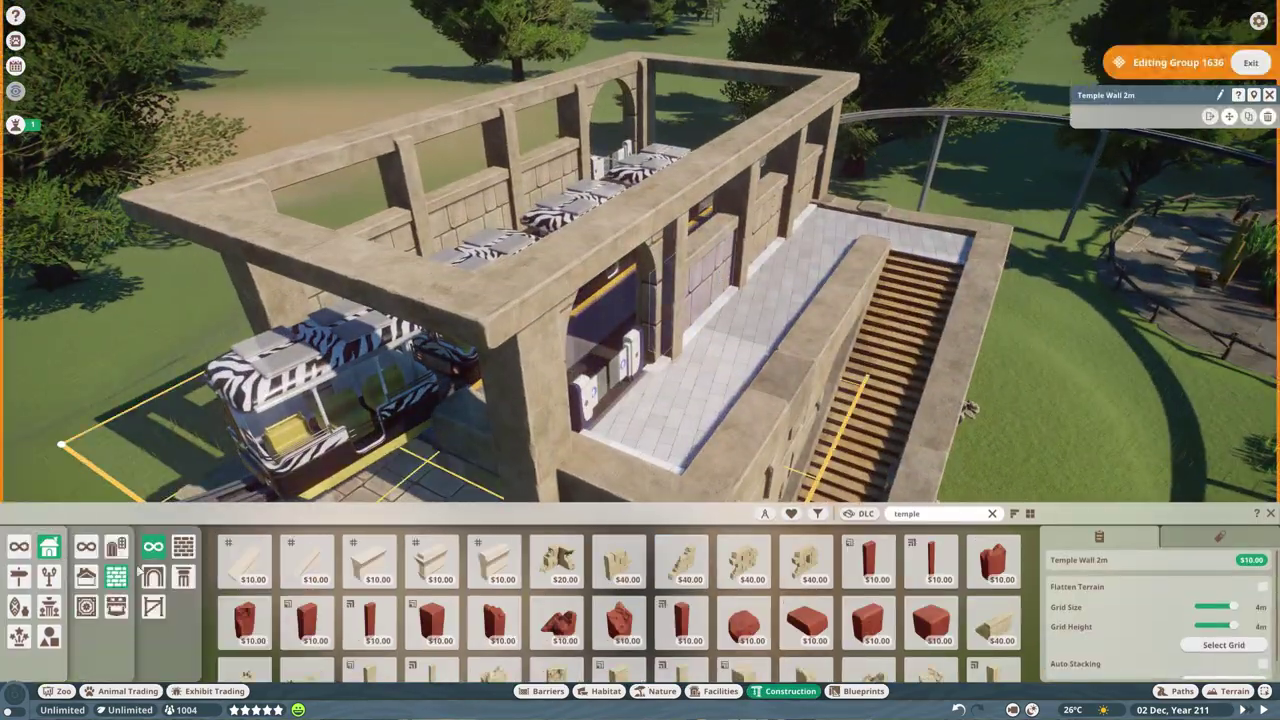
# - Cover the station with Metal Clad Roof Flat pieces extending past the stone frame, and raise the roof above the beams
pyautogui.click(183, 546)
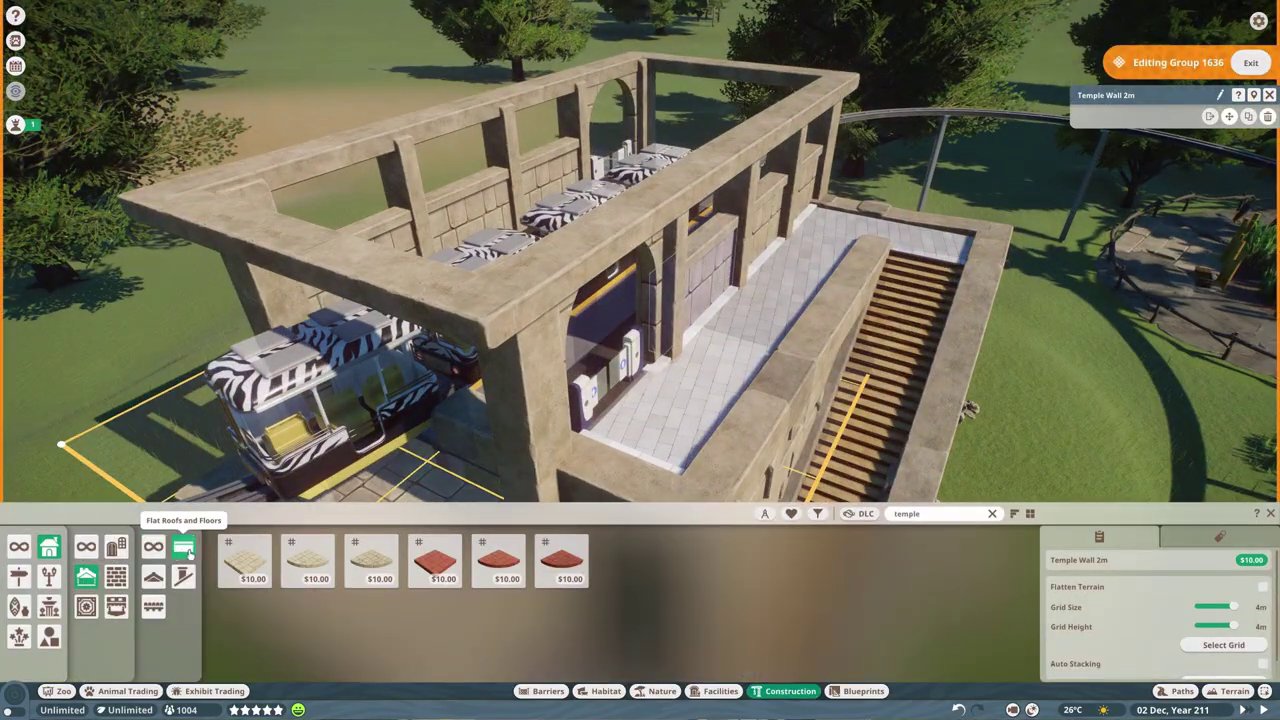
pyautogui.scroll(-1, 794, 606)
pyautogui.click(745, 648)
pyautogui.click(446, 223)
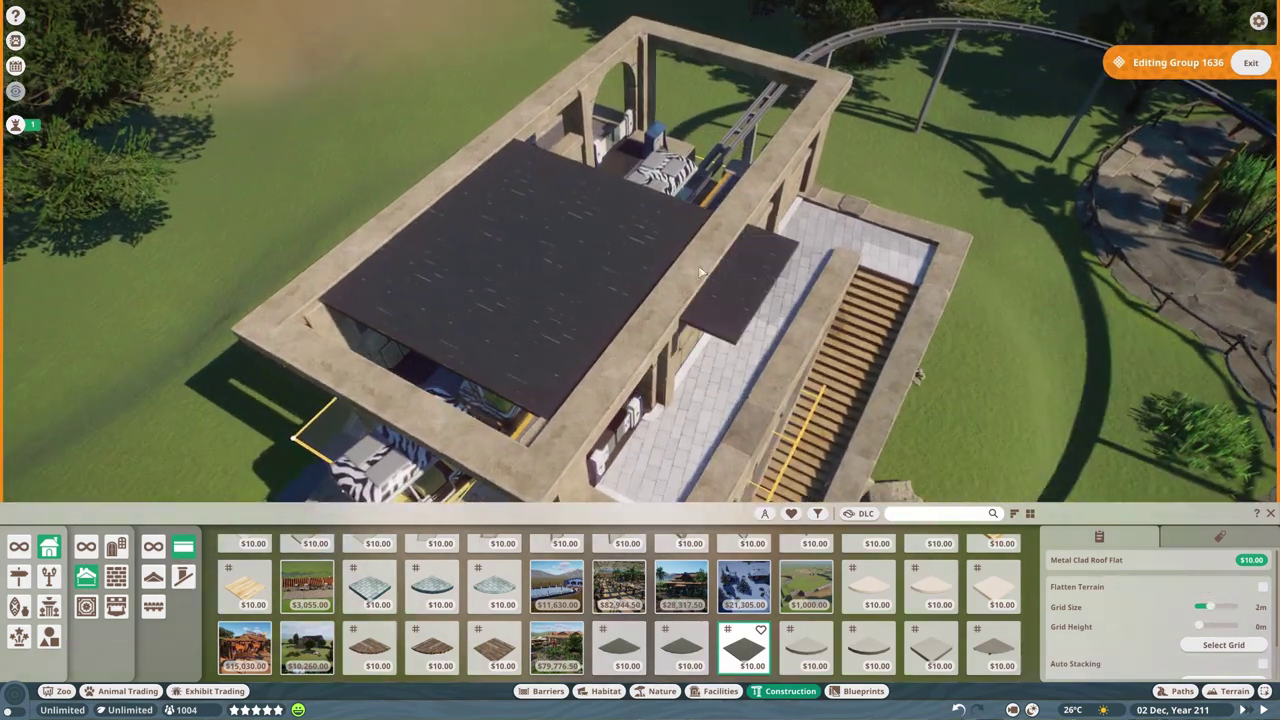
pyautogui.click(580, 189)
pyautogui.click(684, 281)
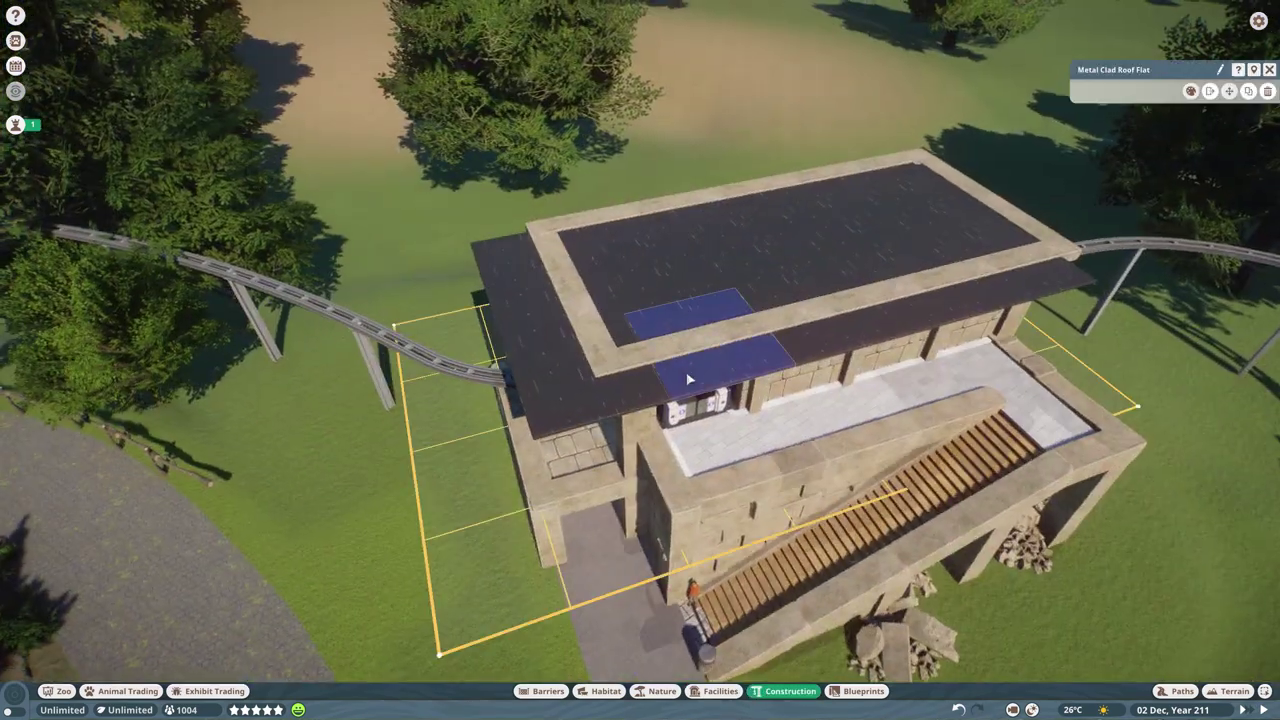
pyautogui.click(783, 275)
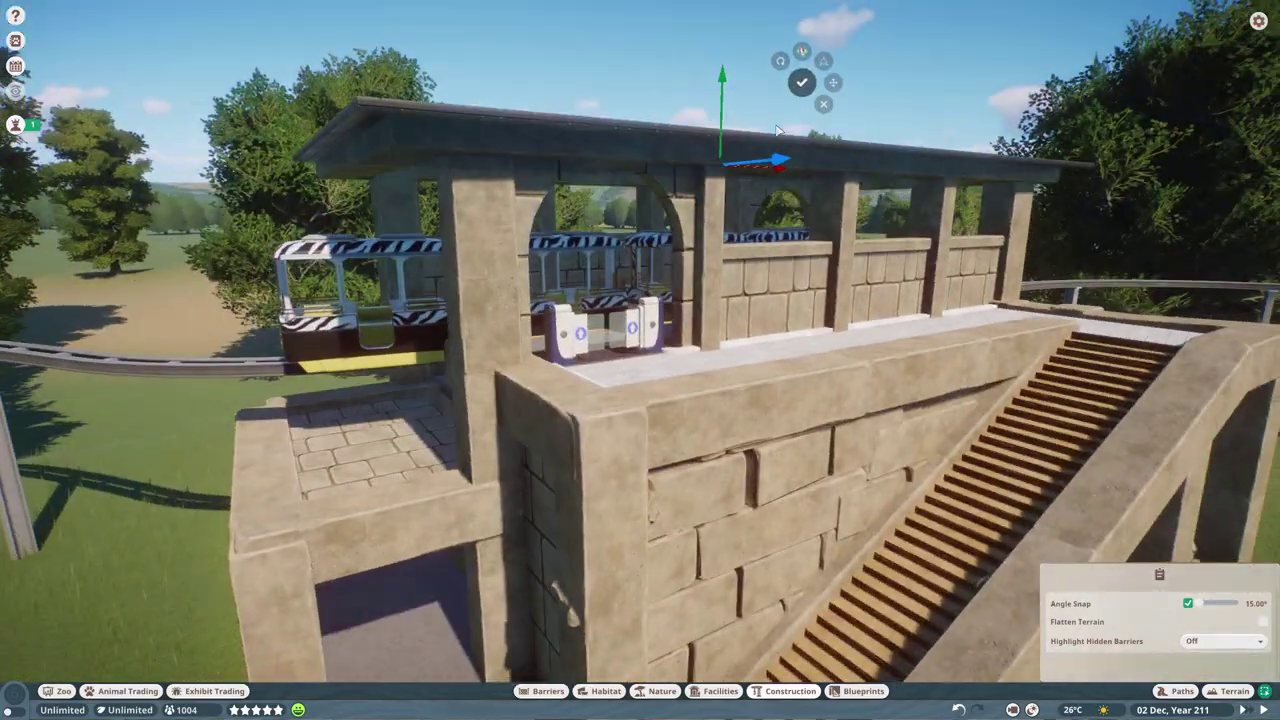
# - Wall the path passage beneath the station with Temple Wall 2m pieces and pick a slim stone support beam from the "temple" pieces
pyautogui.click(770, 376)
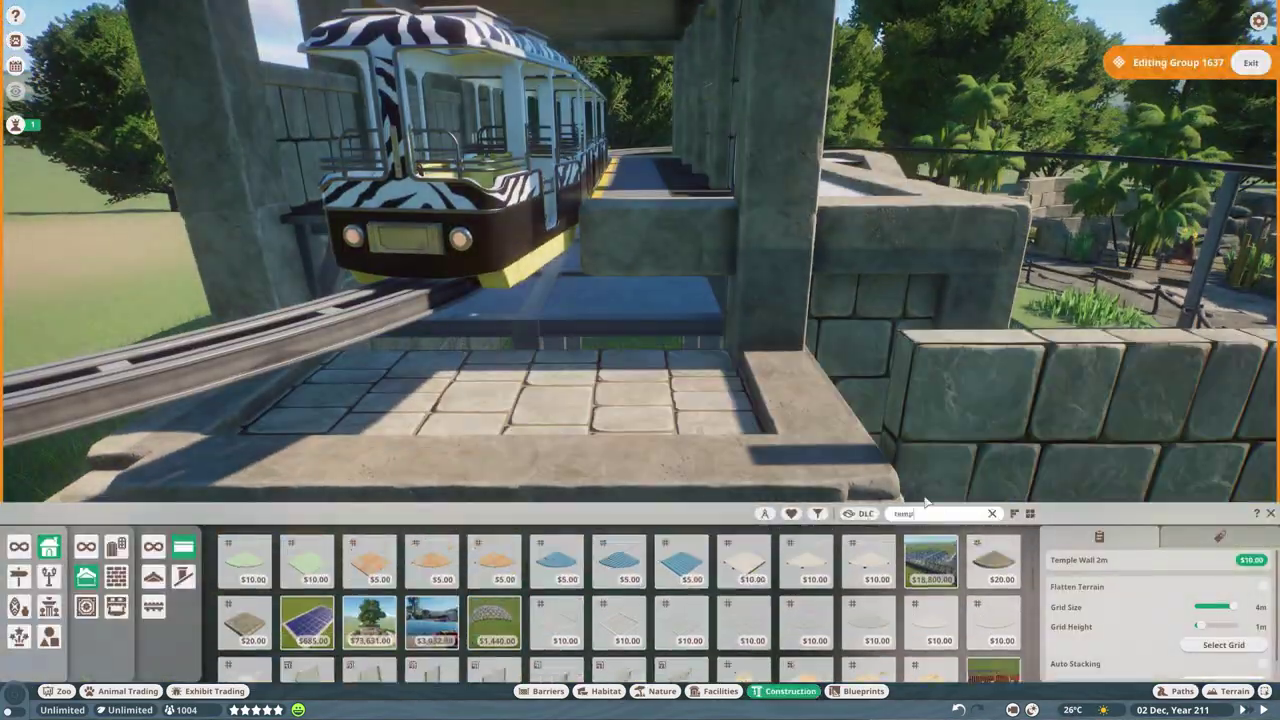
pyautogui.write('le')
pyautogui.click(362, 656)
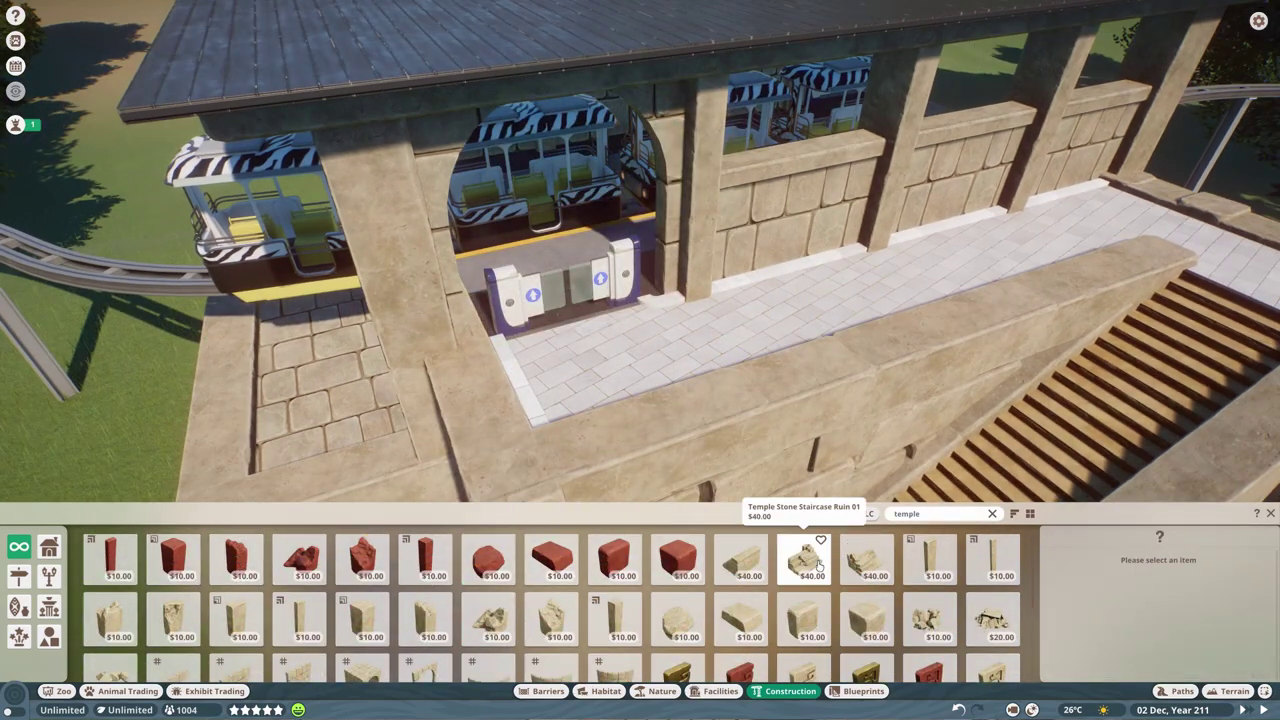
pyautogui.scroll(-3, 818, 566)
pyautogui.scroll(3, 560, 600)
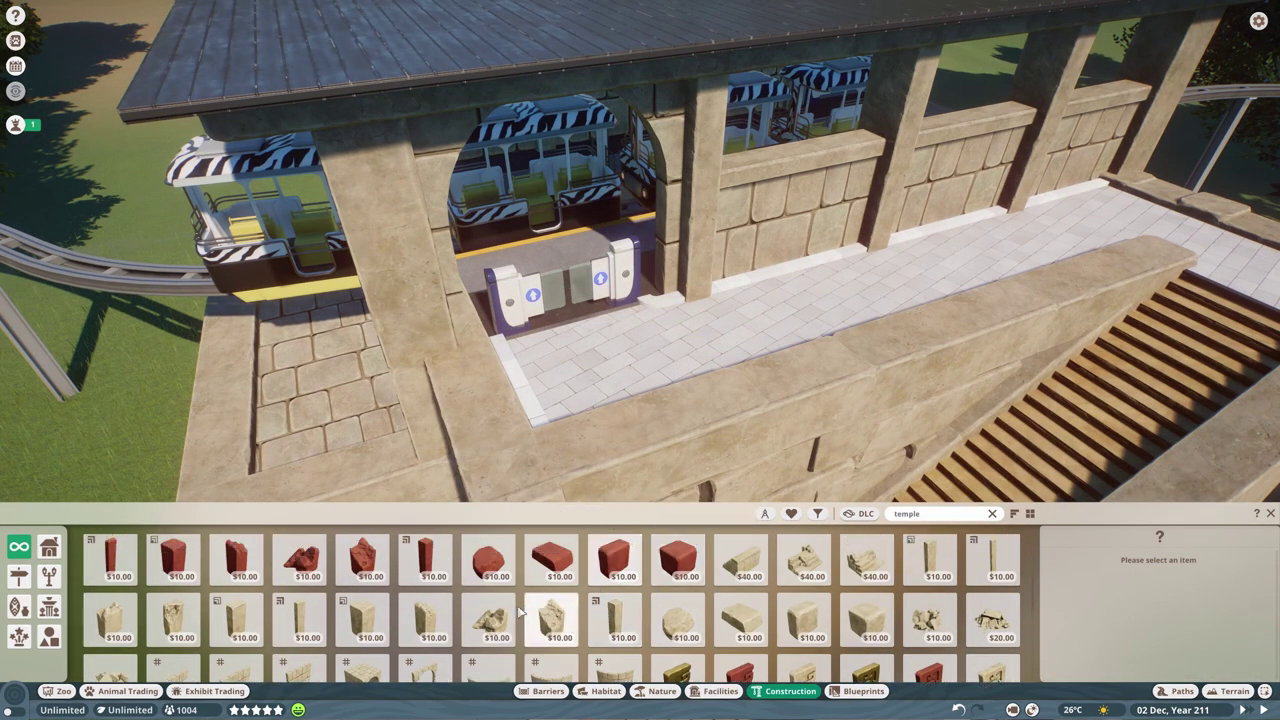
pyautogui.click(993, 558)
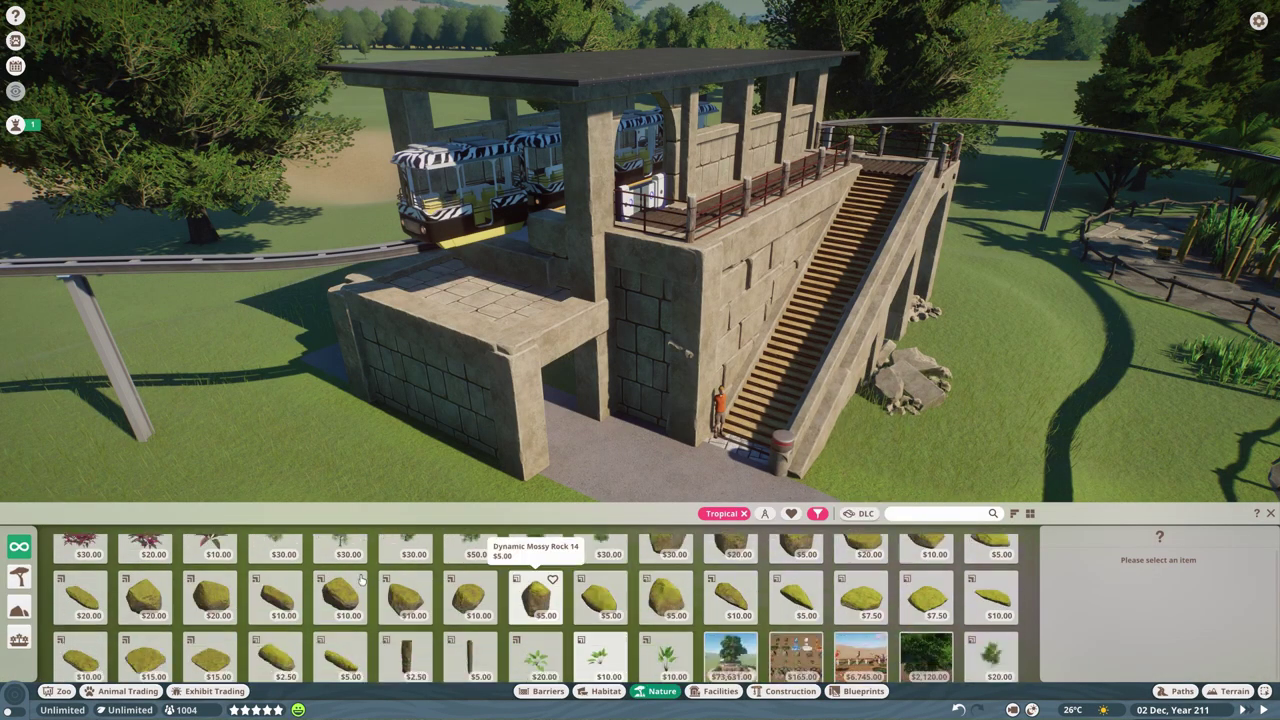
# - Plant leafy bushes around the station's base and beside the stairs, and surround them with long grass
pyautogui.click(340, 548)
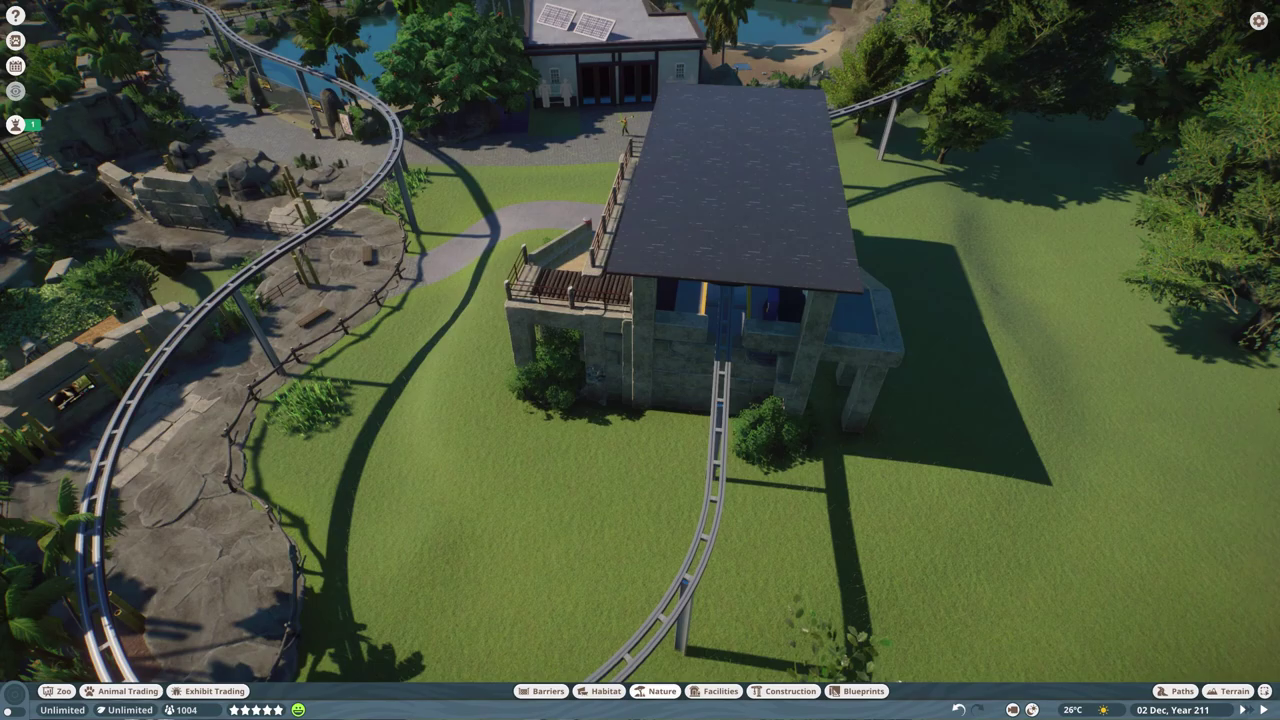
pyautogui.click(775, 295)
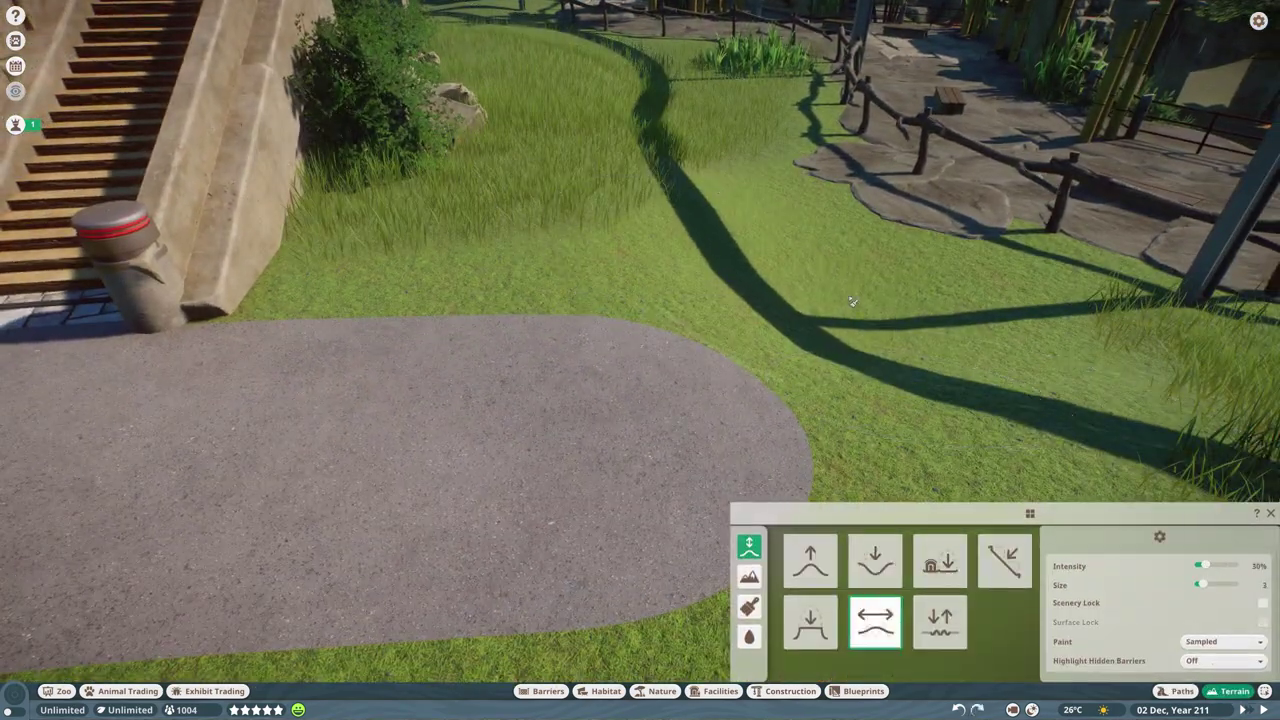
# - Extend the path from the station stairs to the neighbouring rock walkway and cover it with overlapping Aquatic Faux Rock 05 slabs
pyautogui.press('e')
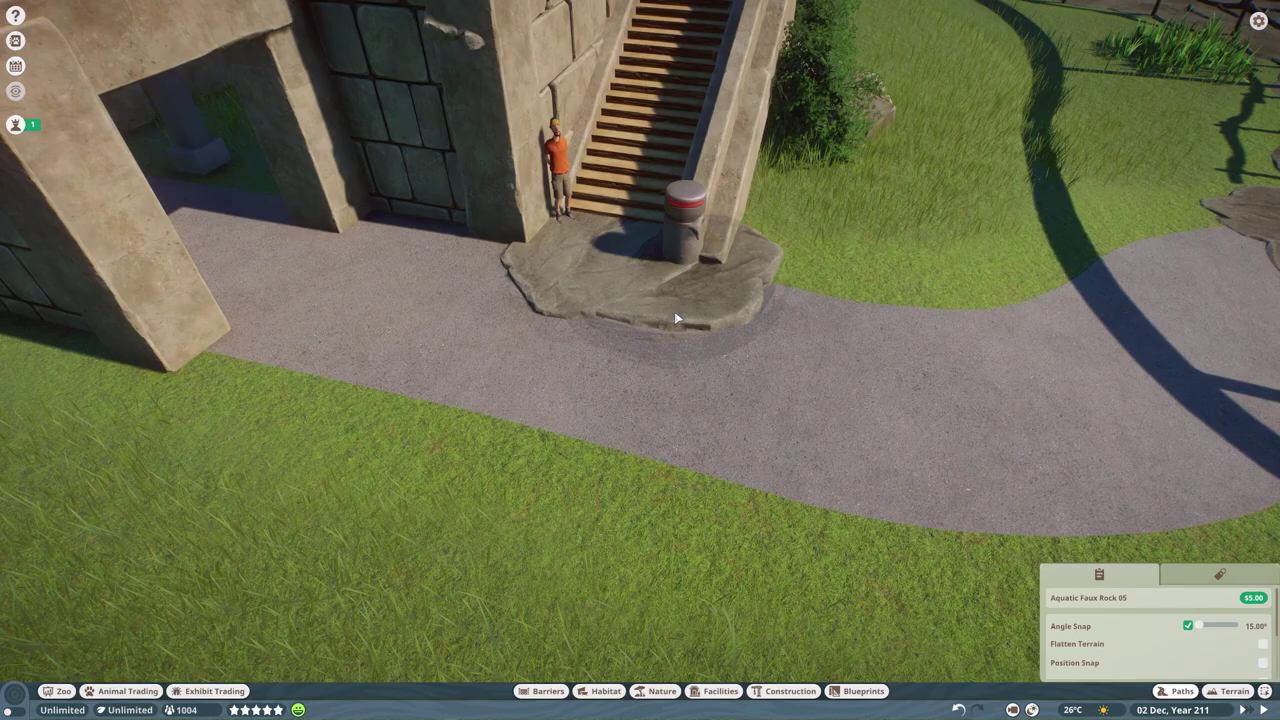
pyautogui.press('e')
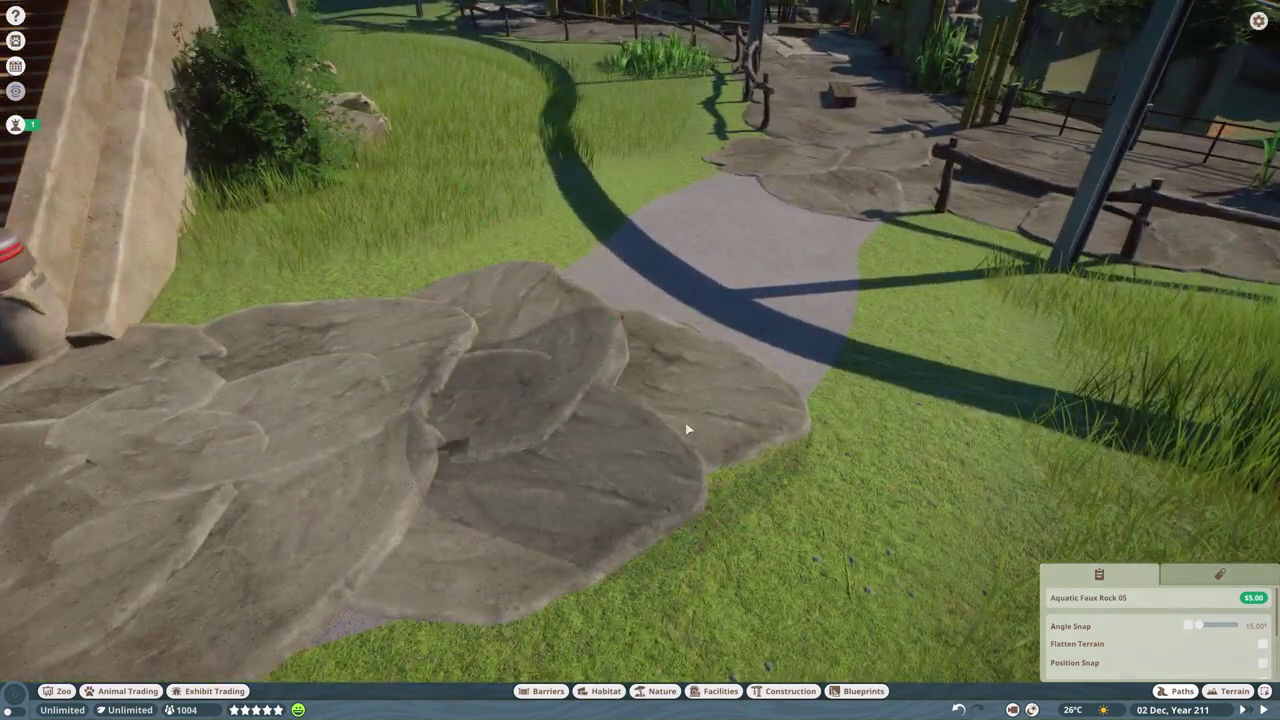
pyautogui.press('e')
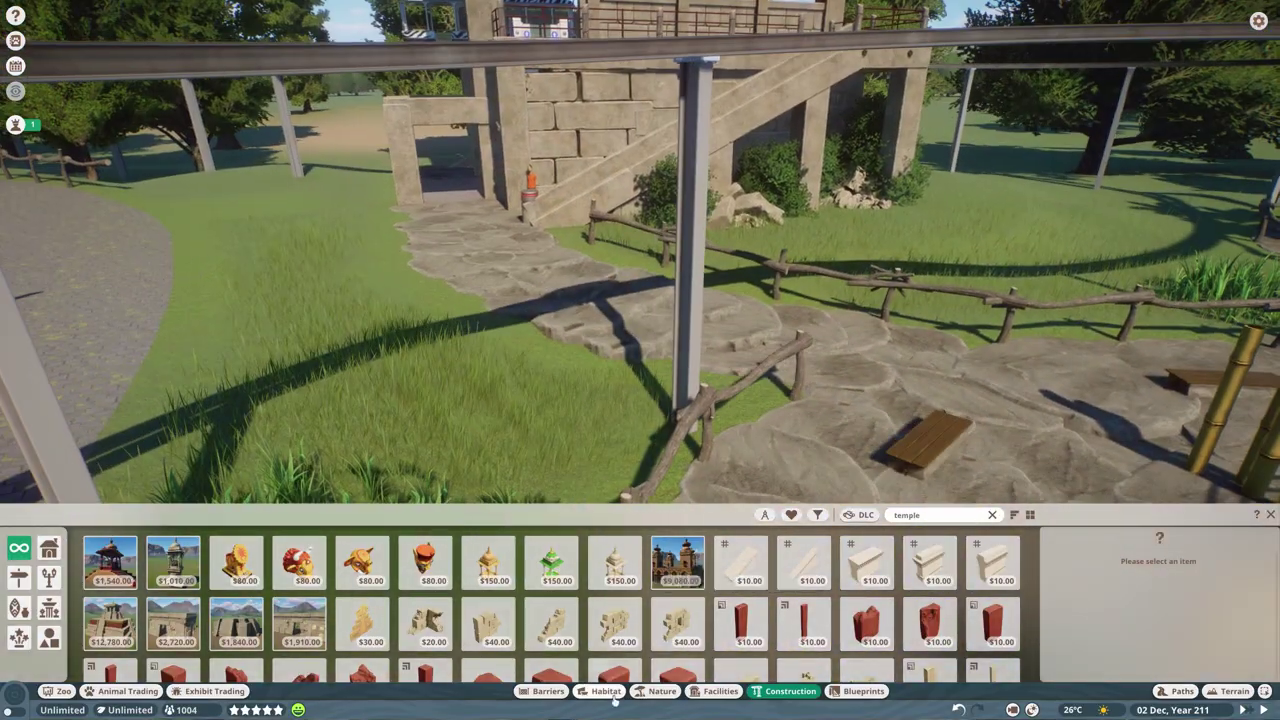
# - Plant tall reeds beside the stairs and line both edges of the rock path with African Branch 03 fencing
pyautogui.click(662, 691)
pyautogui.press('Escape')
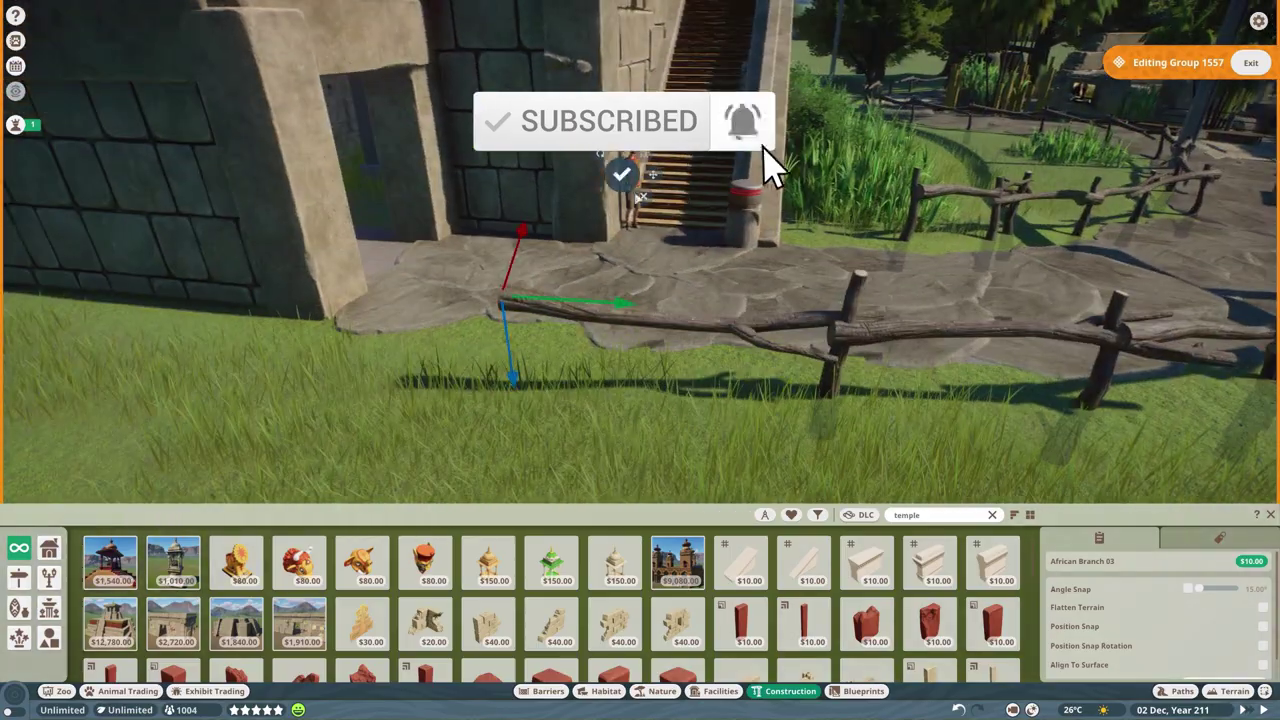
pyautogui.click(597, 418)
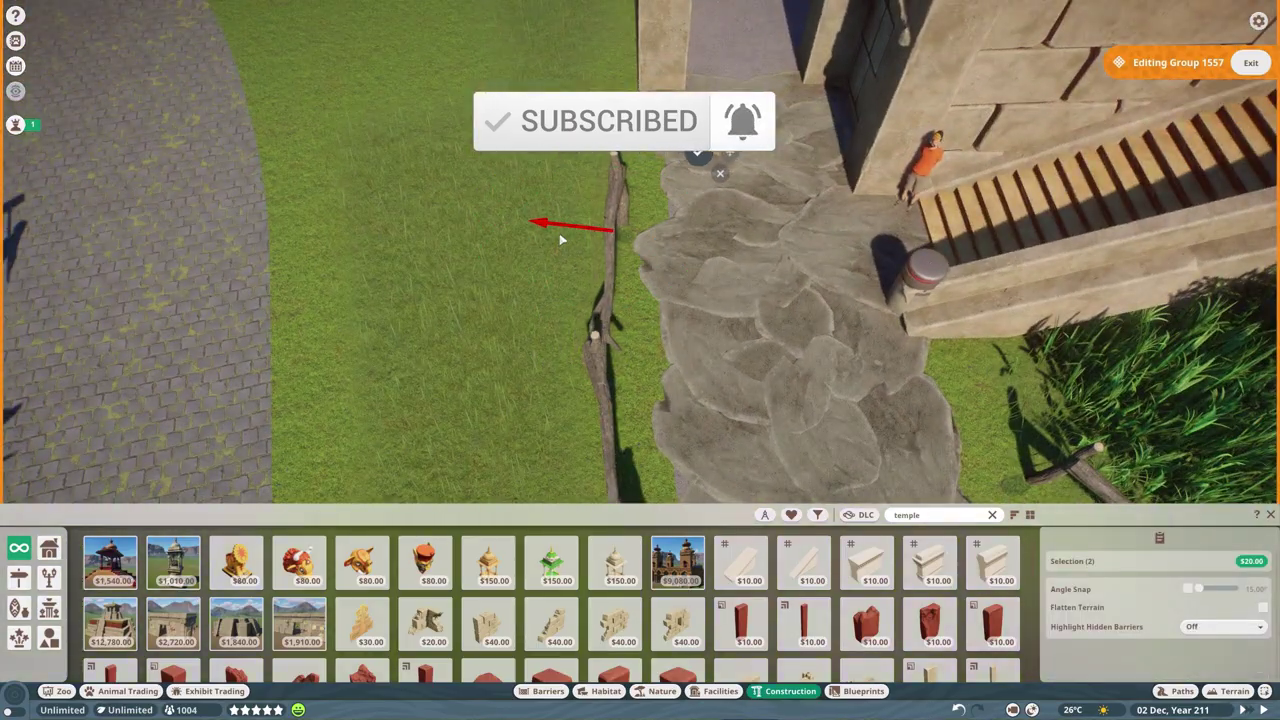
pyautogui.click(1221, 196)
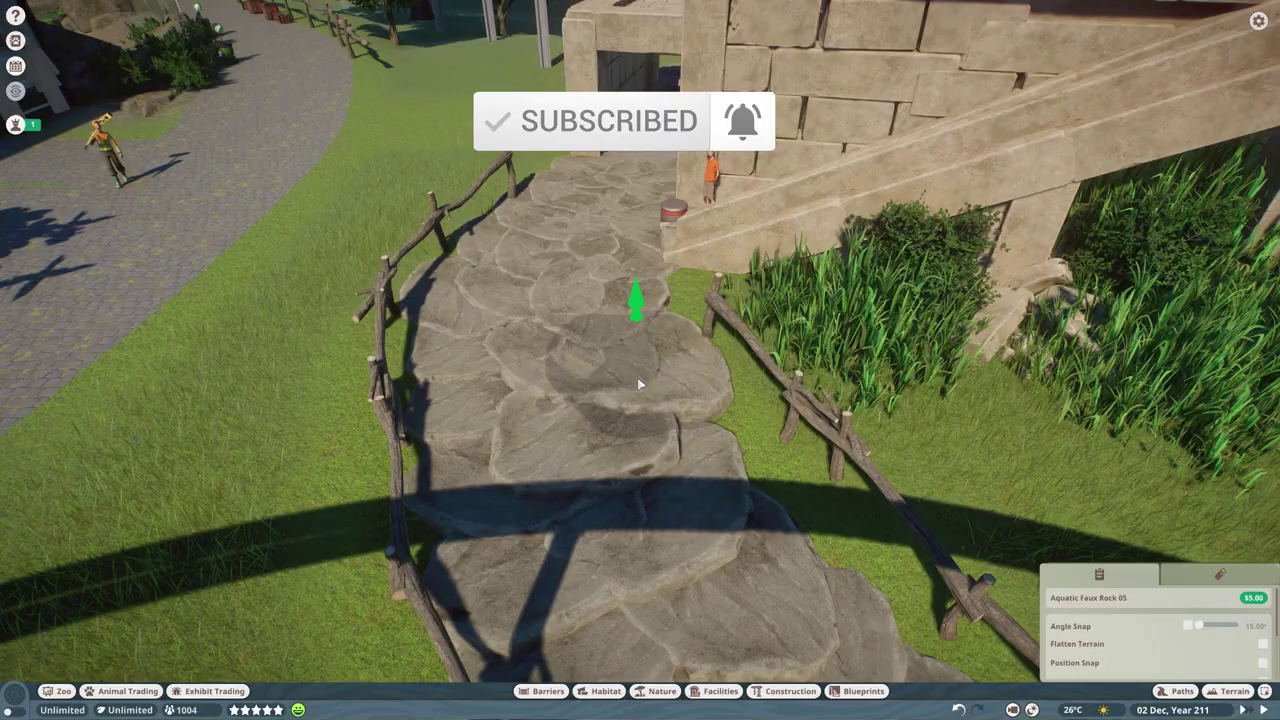